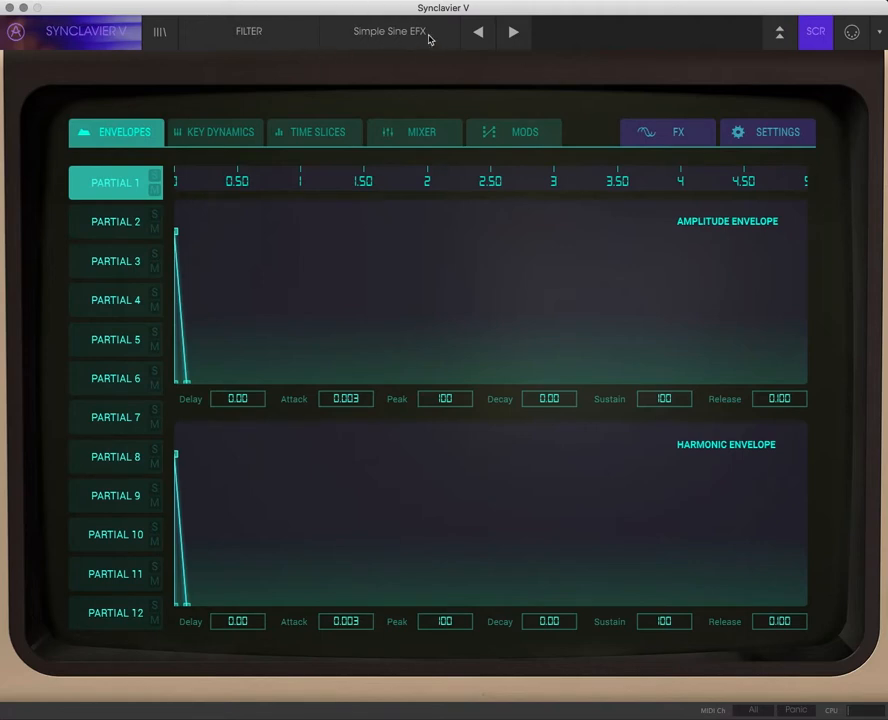
# Set Partial 1's amplitude envelope to a sustain of 0.00 and a decay of 1.00 s.
pyautogui.click(683, 141)
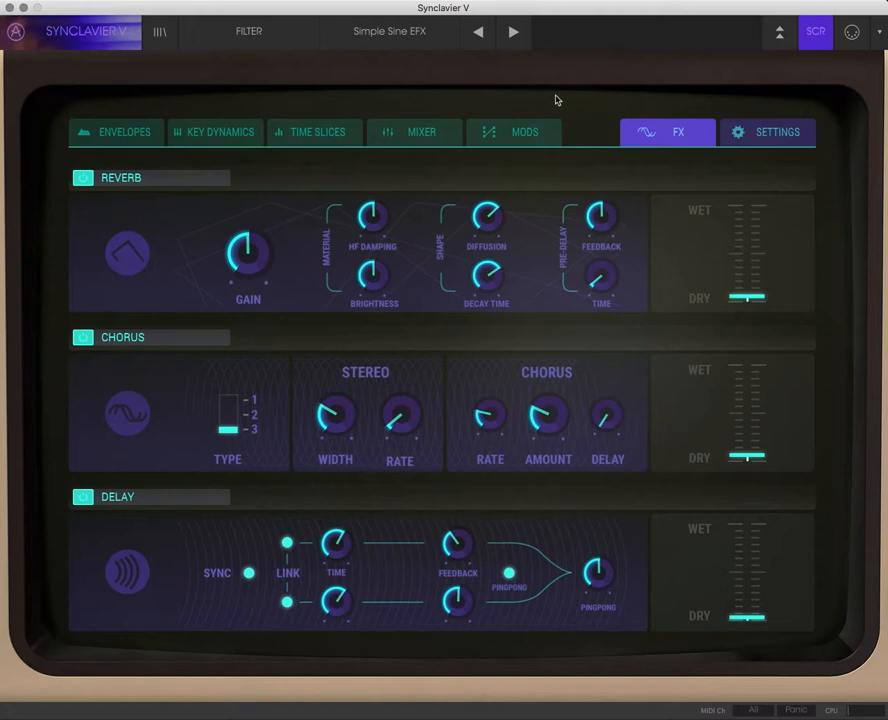
pyautogui.click(144, 138)
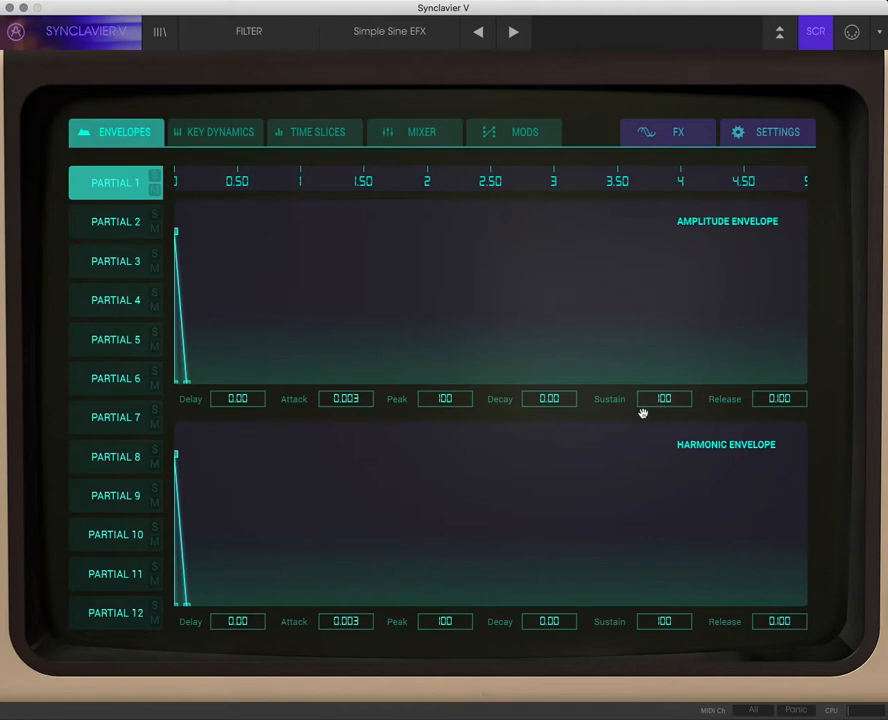
pyautogui.moveTo(654, 402); pyautogui.dragTo(652, 691)
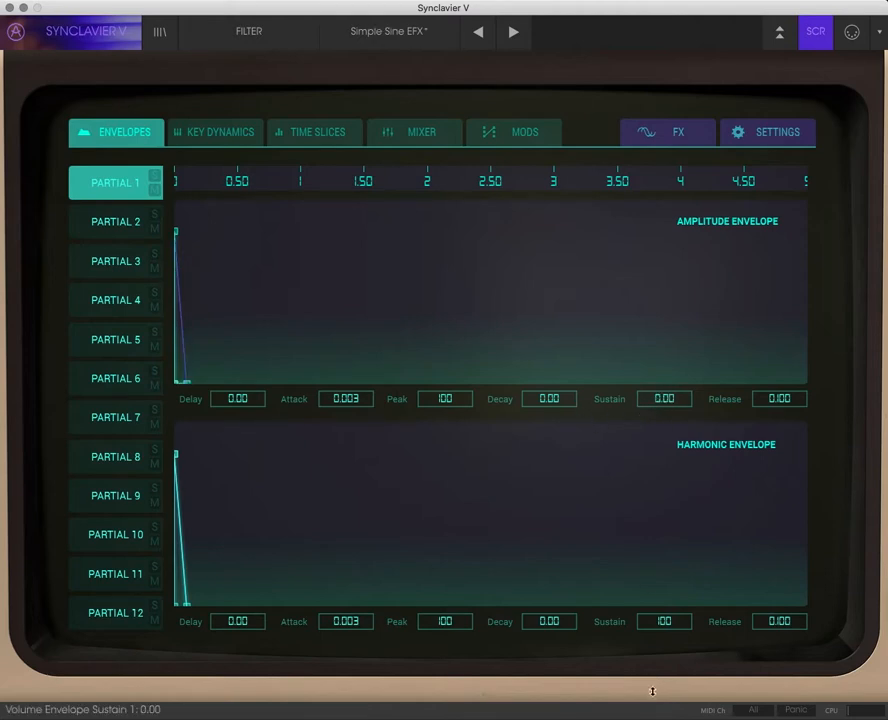
pyautogui.moveTo(547, 396); pyautogui.dragTo(552, 294)
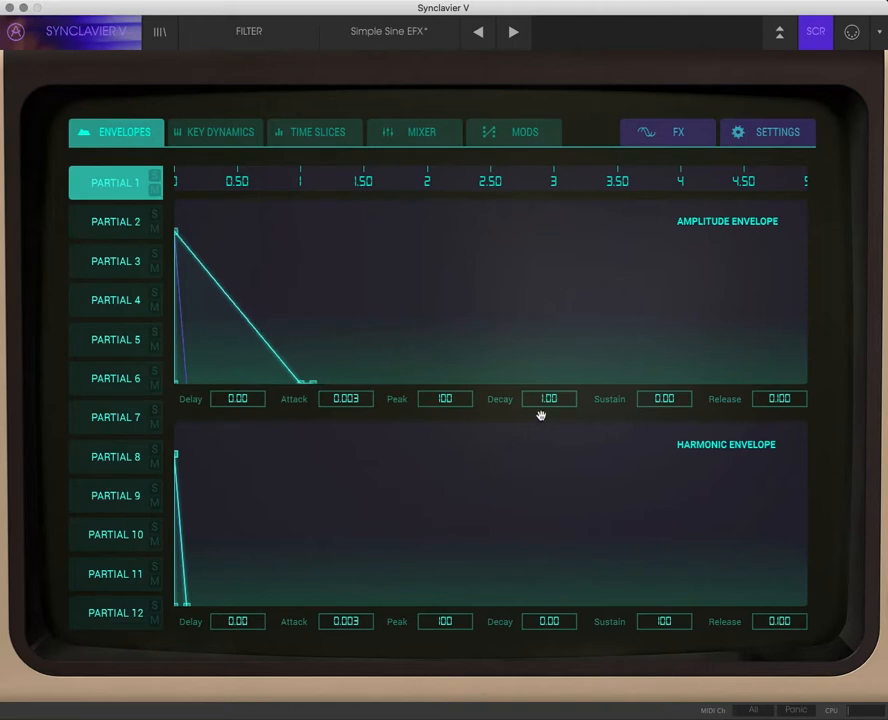
pyautogui.scroll(5, 554, 399)
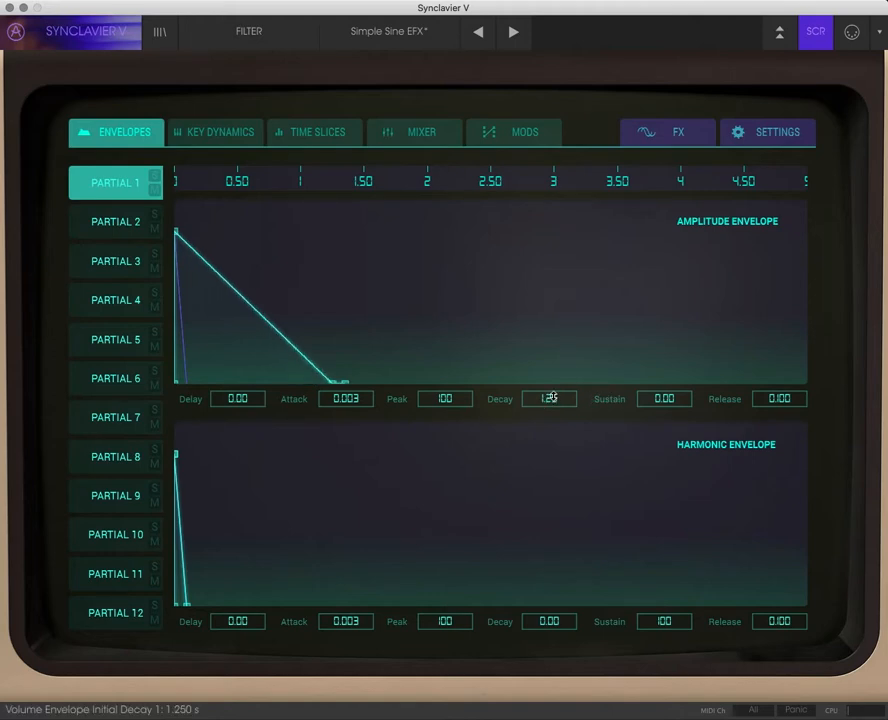
pyautogui.scroll(-3, 553, 399)
pyautogui.scroll(-1, 553, 399)
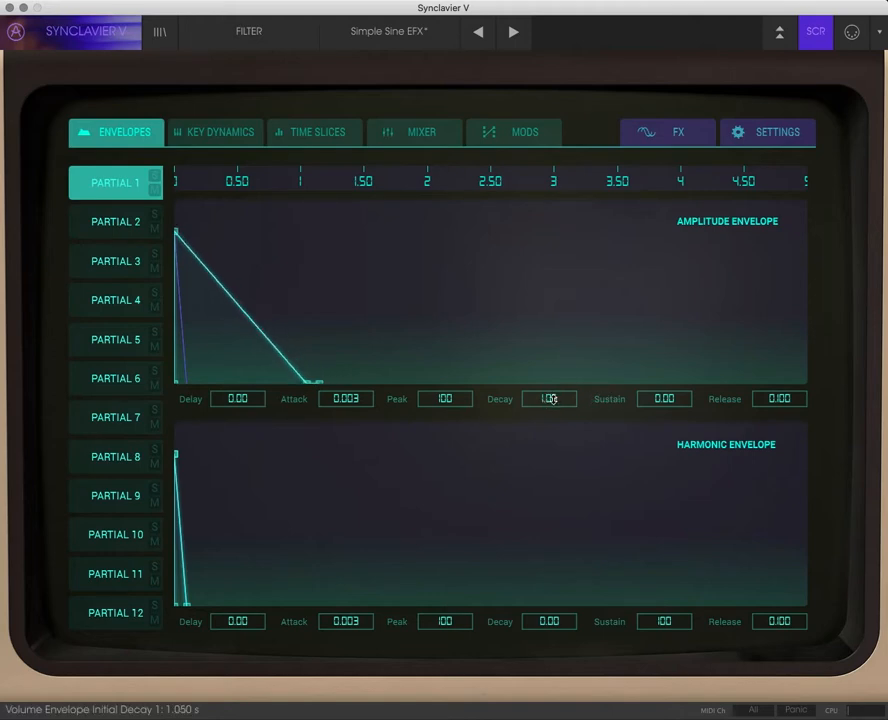
pyautogui.scroll(-1, 553, 399)
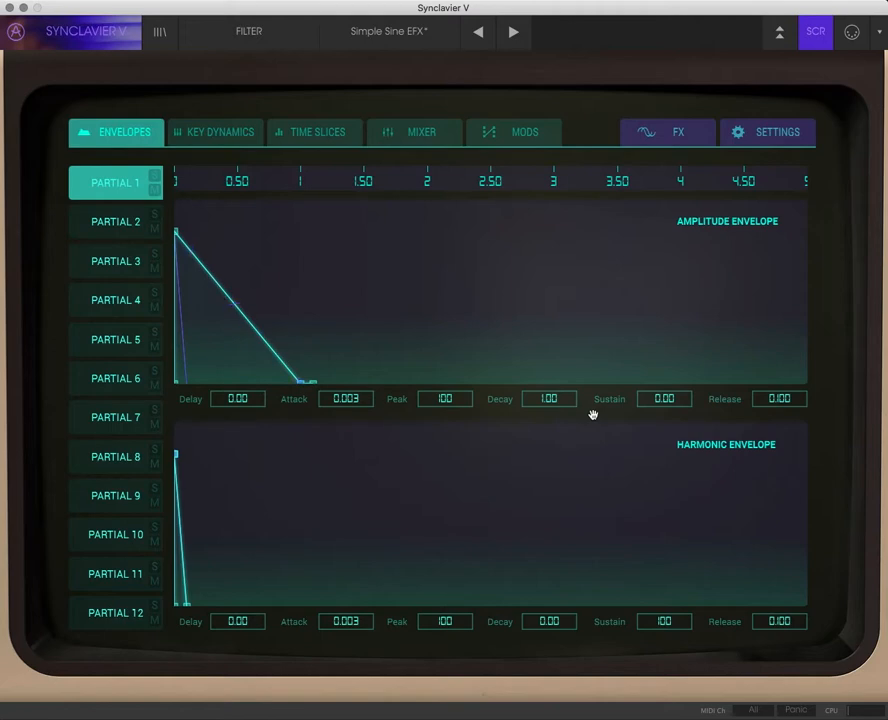
# Turn on Repeat in the front panel's Repeat/Arpeggio section and lower the repeat rate.
pyautogui.click(810, 36)
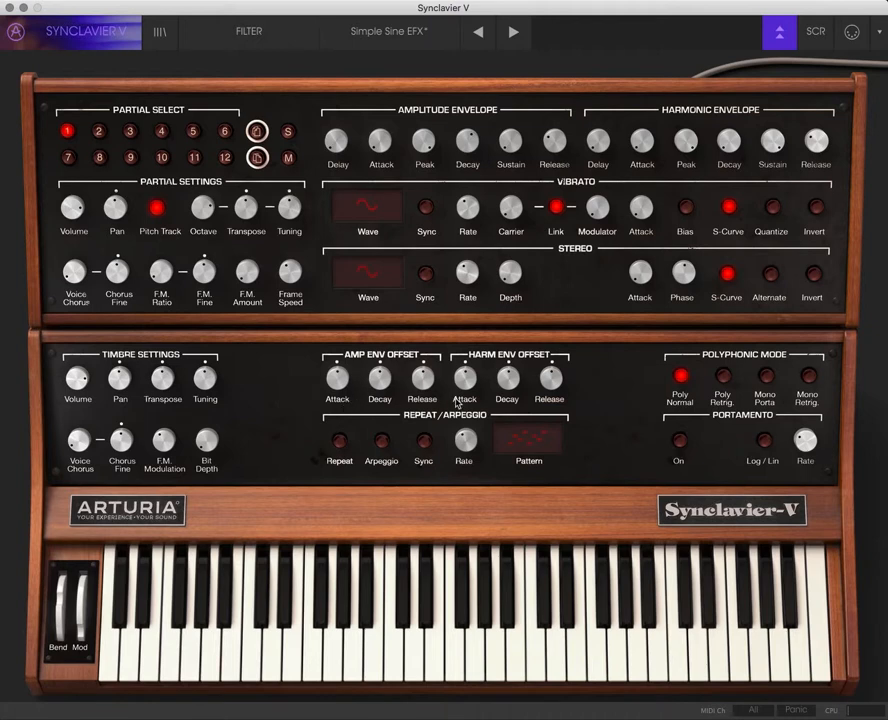
pyautogui.click(340, 442)
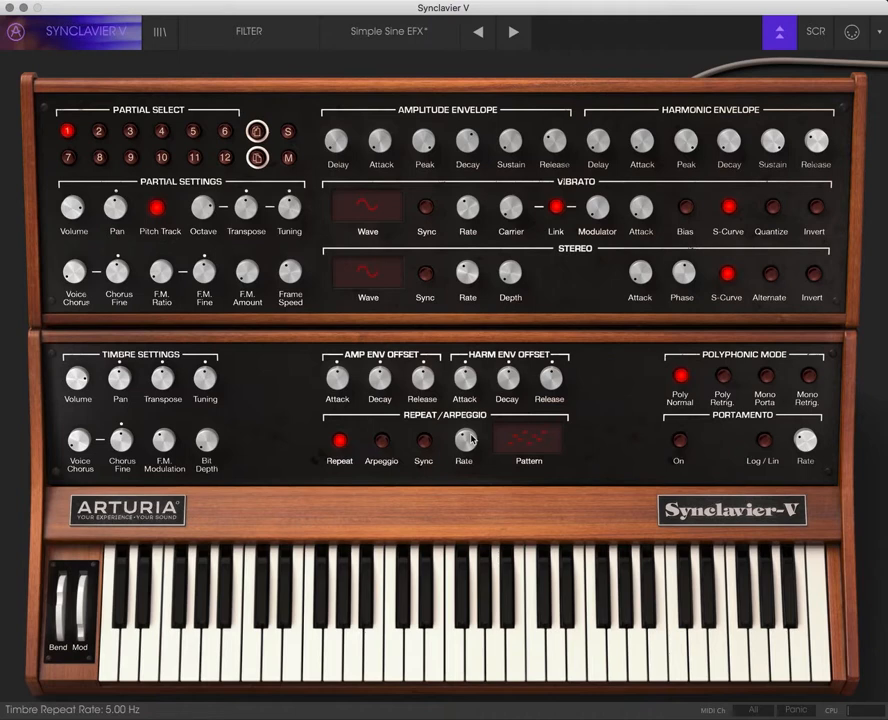
pyautogui.moveTo(471, 439); pyautogui.dragTo(464, 494)
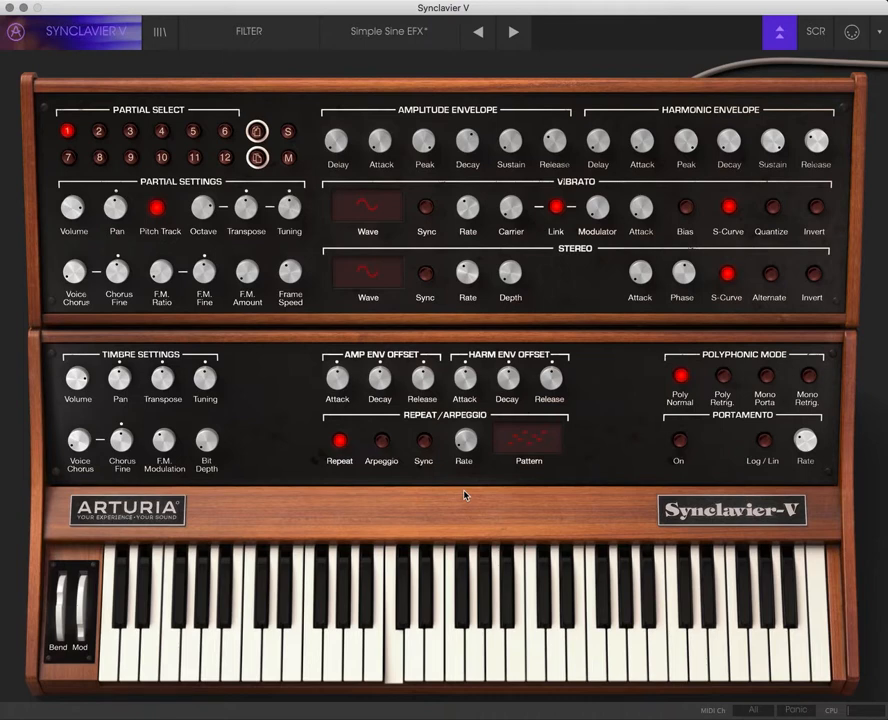
pyautogui.moveTo(467, 441); pyautogui.dragTo(468, 458)
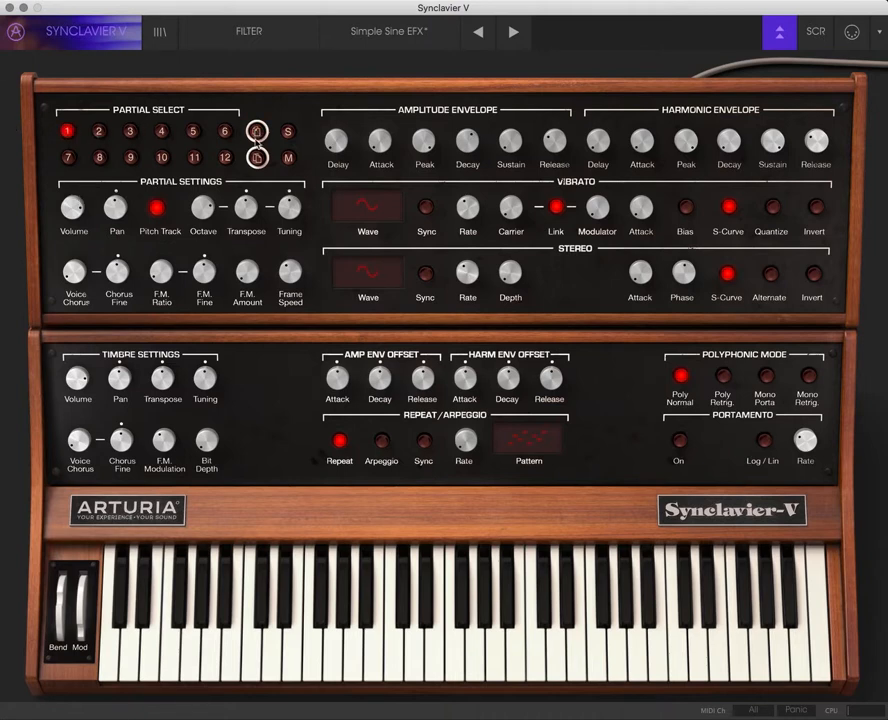
# Copy Partial 1's settings to Partials 2, 3 and 4, and return to the envelope screen.
pyautogui.click(99, 133)
pyautogui.click(130, 132)
pyautogui.click(162, 133)
pyautogui.click(816, 33)
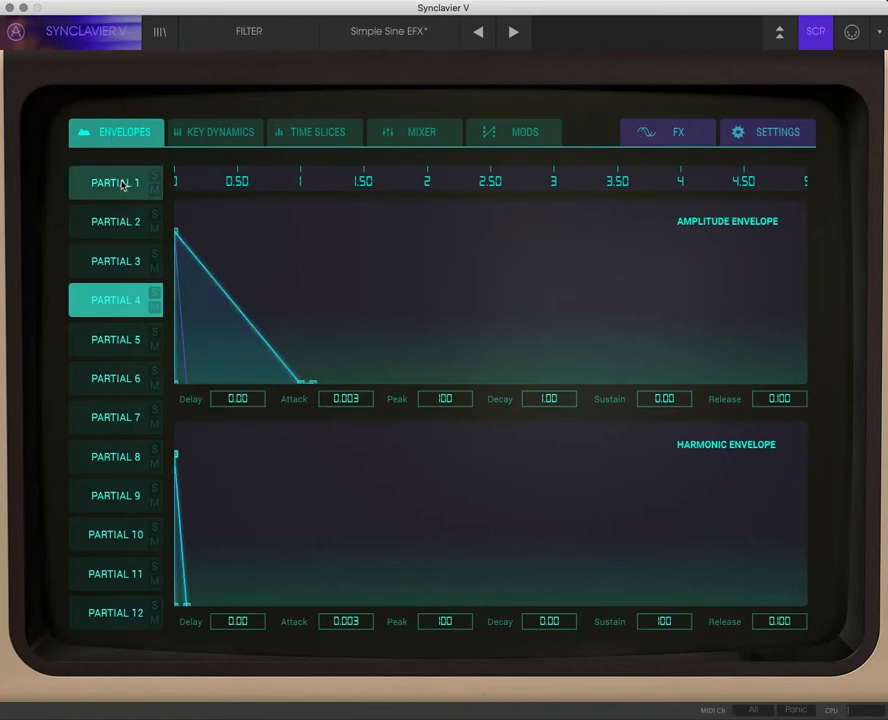
# Set Partial 2's amplitude envelope delay to 0.250 s.
pyautogui.click(119, 184)
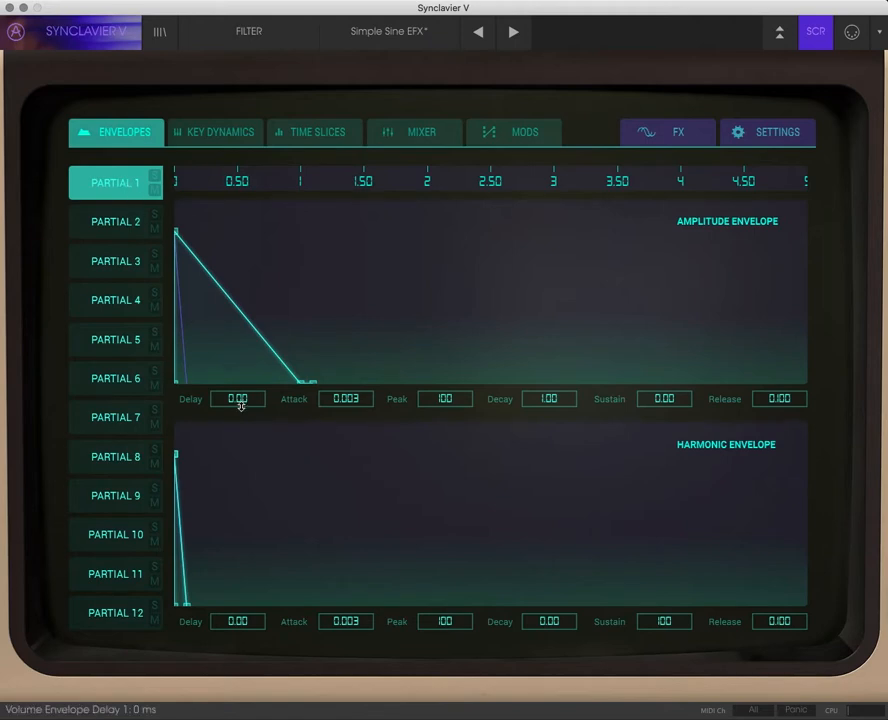
pyautogui.click(127, 223)
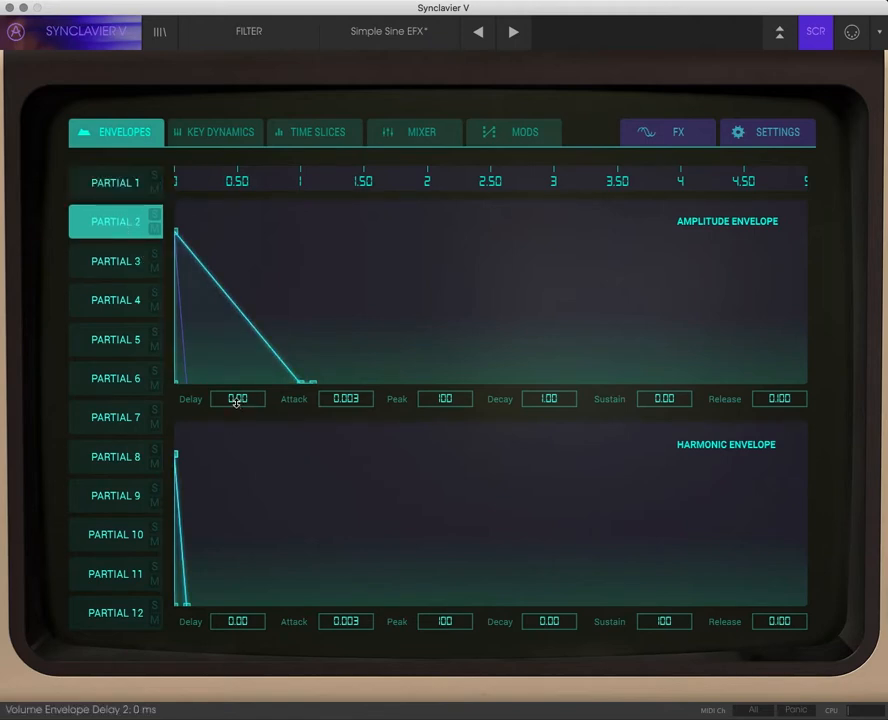
pyautogui.doubleClick(237, 400)
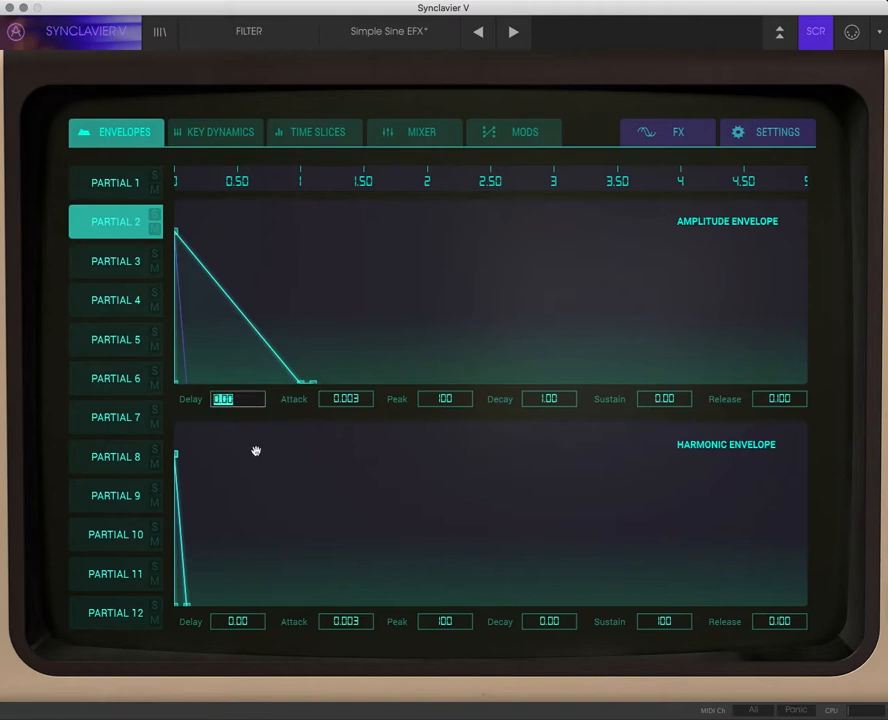
pyautogui.press('BackSpace')
pyautogui.write('25')
pyautogui.press('Return')
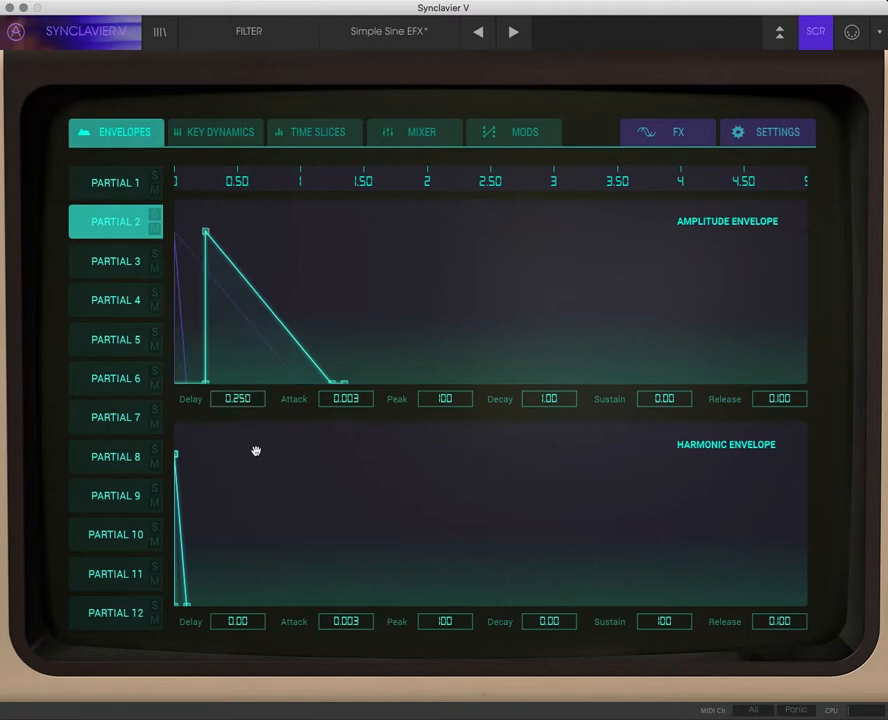
# Set the amplitude envelope delay of Partial 3 to 0.500 s.
pyautogui.click(121, 261)
pyautogui.click(231, 398)
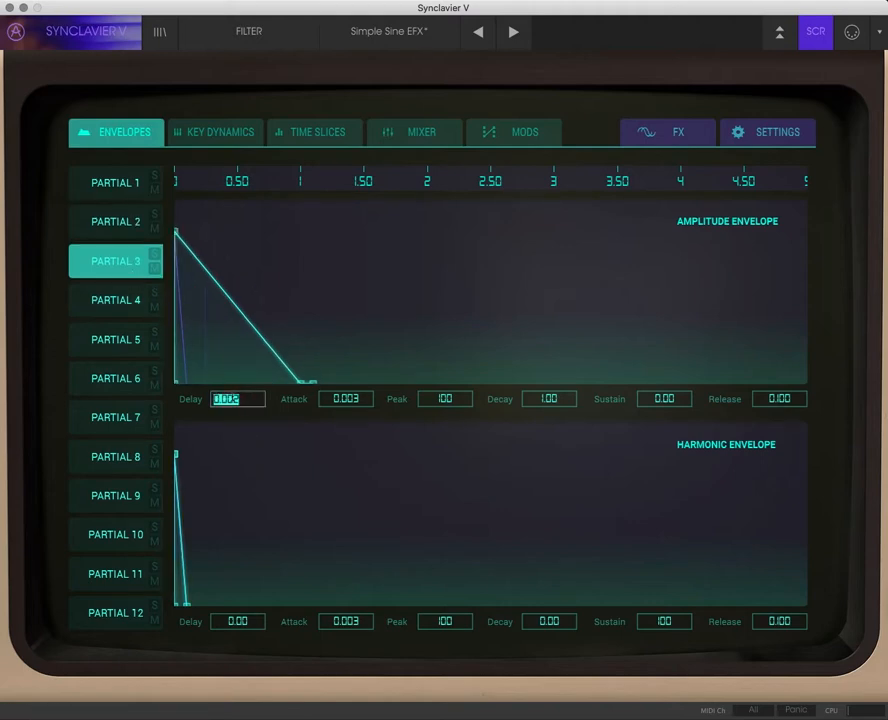
pyautogui.press('BackSpace')
pyautogui.write('5')
pyautogui.press('Return')
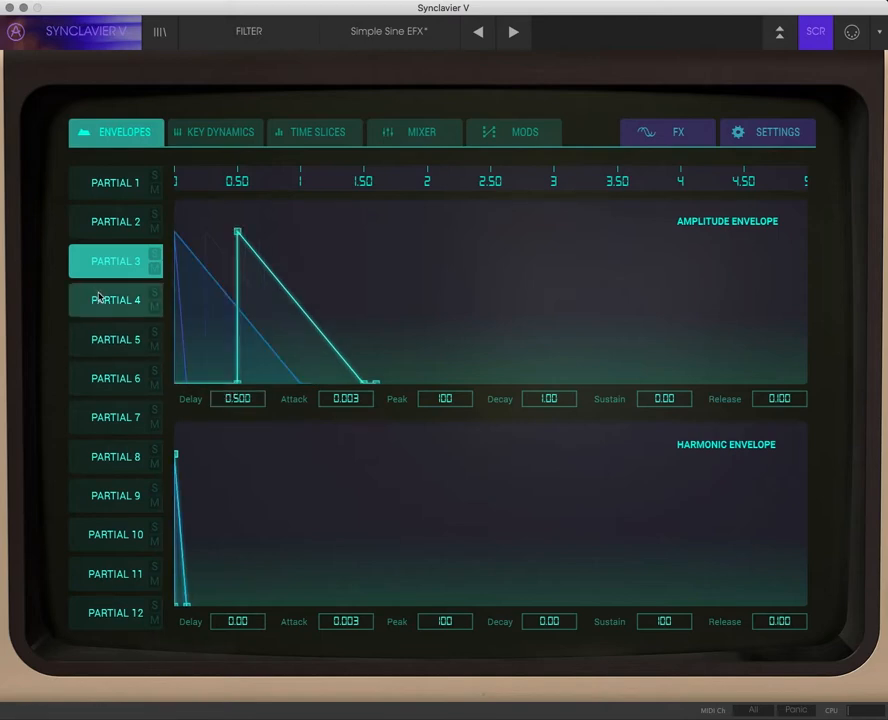
# Set Partial 4's amplitude envelope delay to 0.750 s.
pyautogui.click(101, 299)
pyautogui.doubleClick(238, 398)
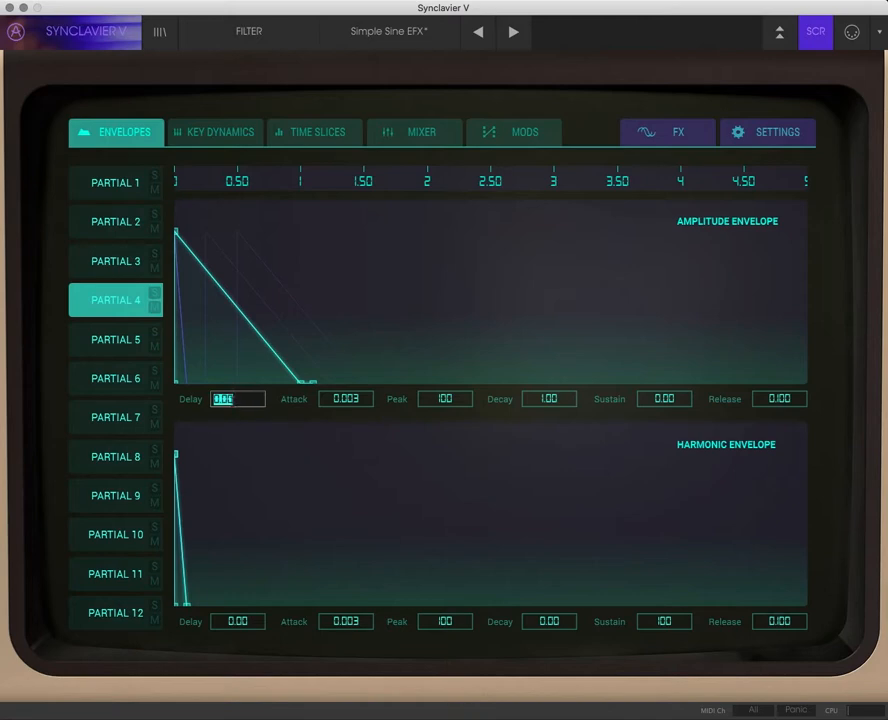
pyautogui.write('.75')
pyautogui.press('Return')
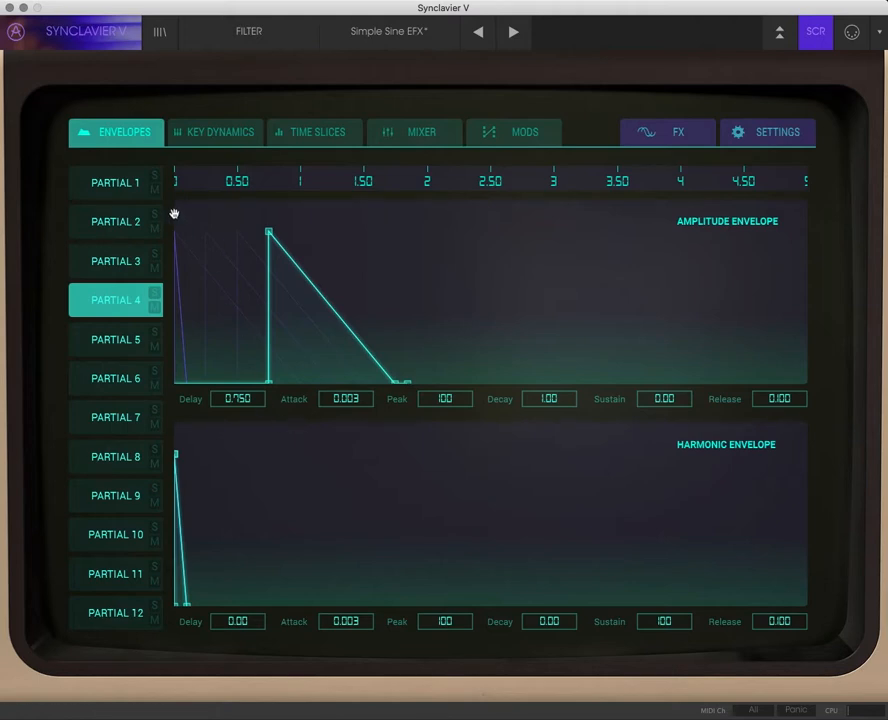
# Set the amplitude envelope attack of Partials 1 through 4 together to 0.029 s.
pyautogui.click(120, 186)
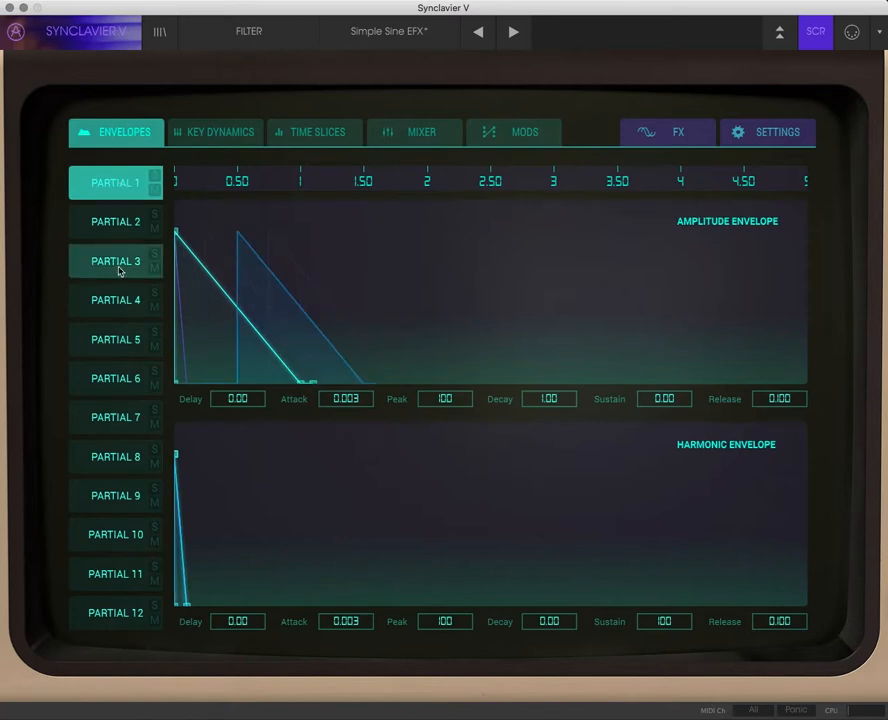
pyautogui.keyDown('shift'); pyautogui.click(121, 297); pyautogui.keyUp('shift')
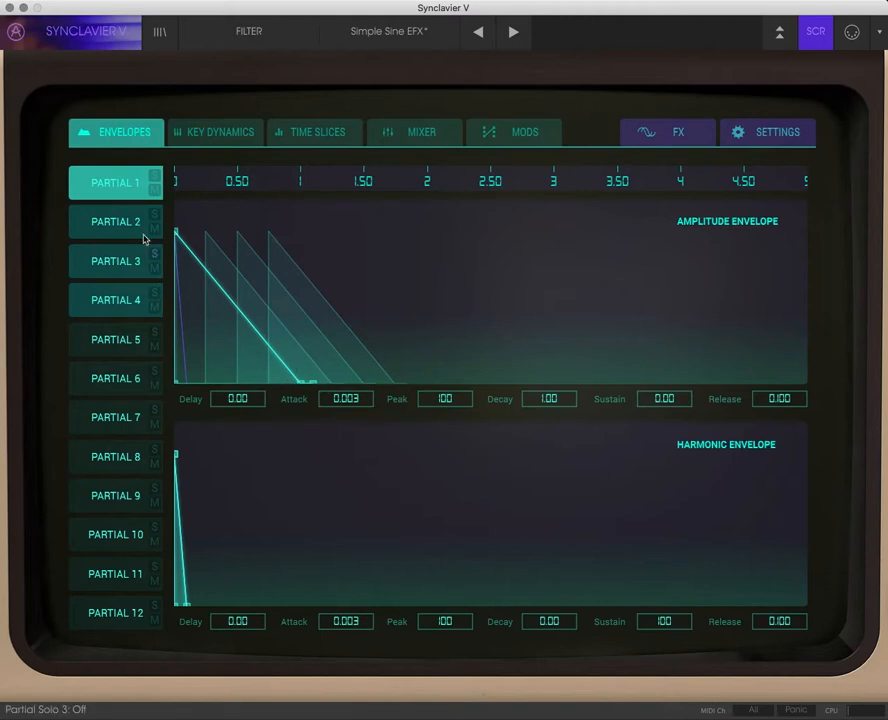
pyautogui.moveTo(349, 399); pyautogui.dragTo(341, 346)
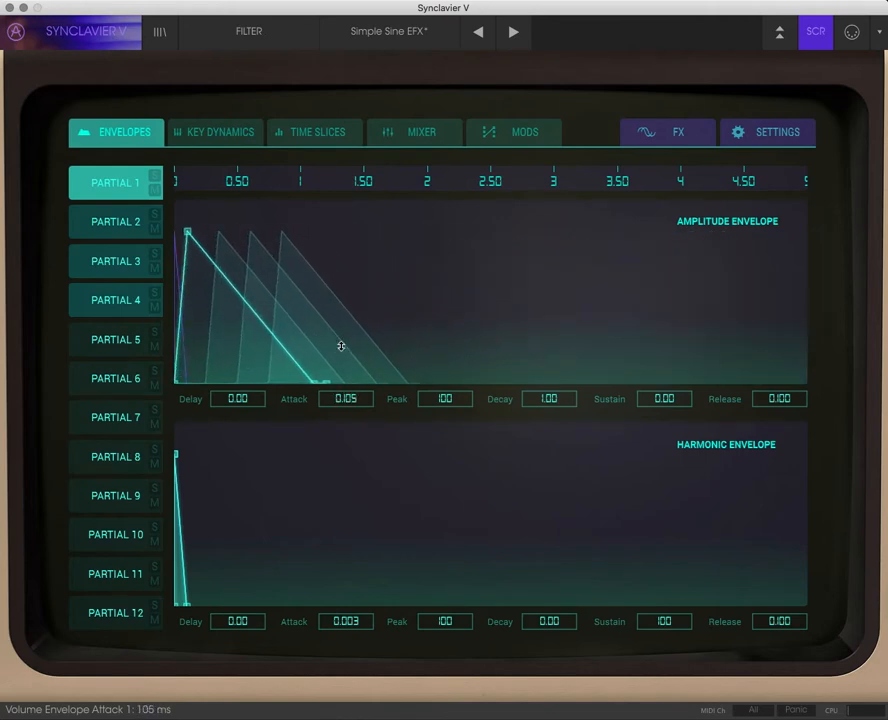
pyautogui.moveTo(341, 346); pyautogui.dragTo(344, 328)
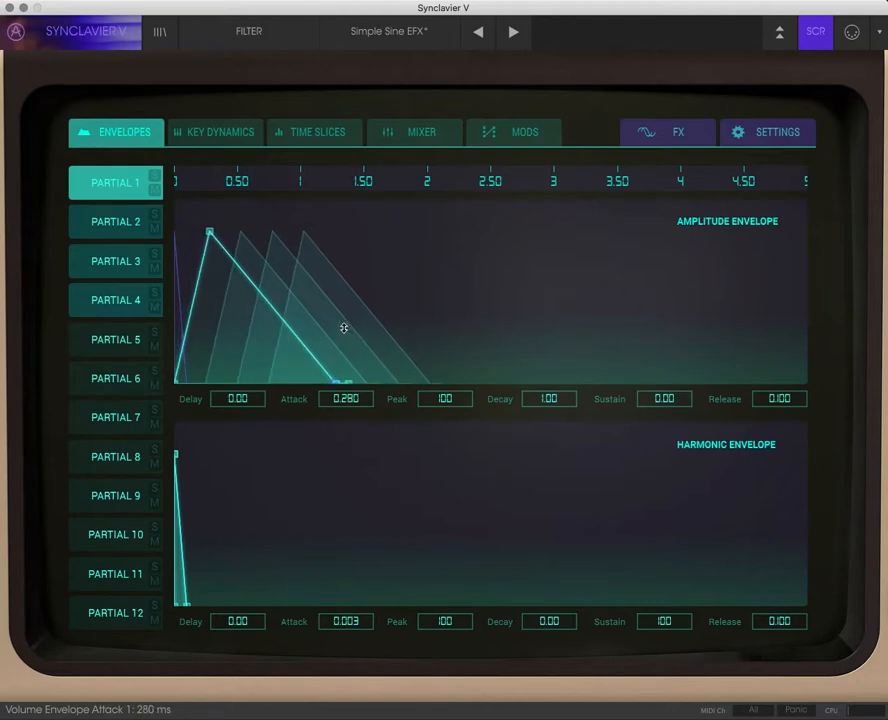
pyautogui.moveTo(344, 328); pyautogui.dragTo(339, 374)
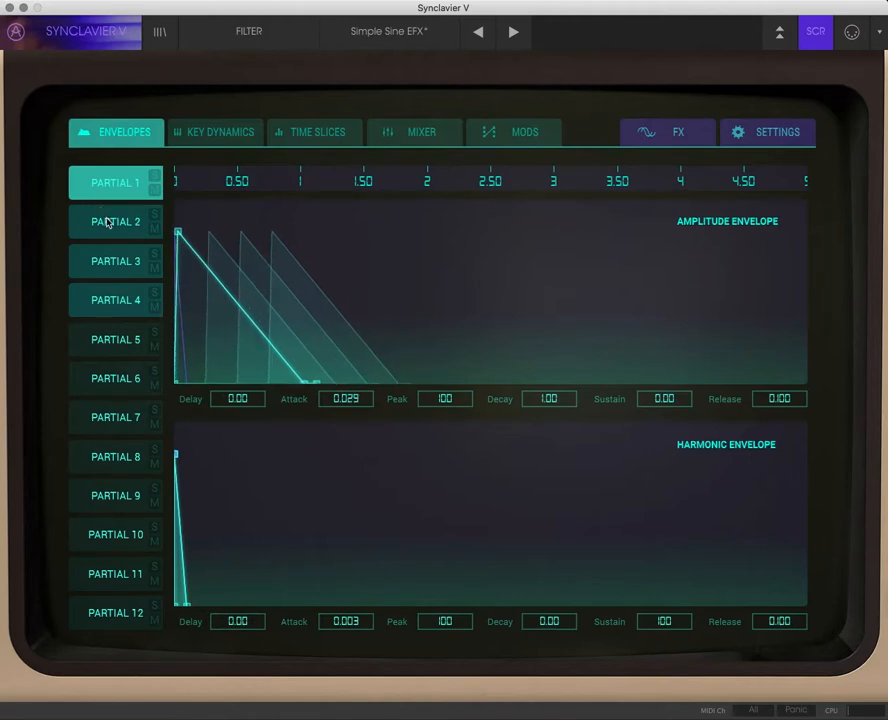
# Change Partial 2's amplitude envelope delay to 0.500 s.
pyautogui.click(108, 222)
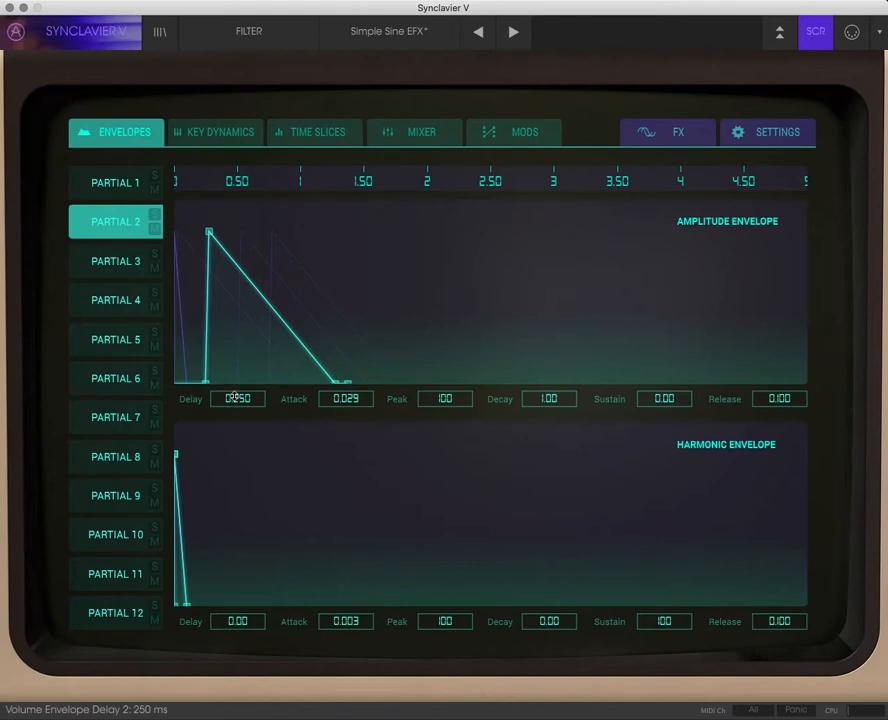
pyautogui.doubleClick(234, 398)
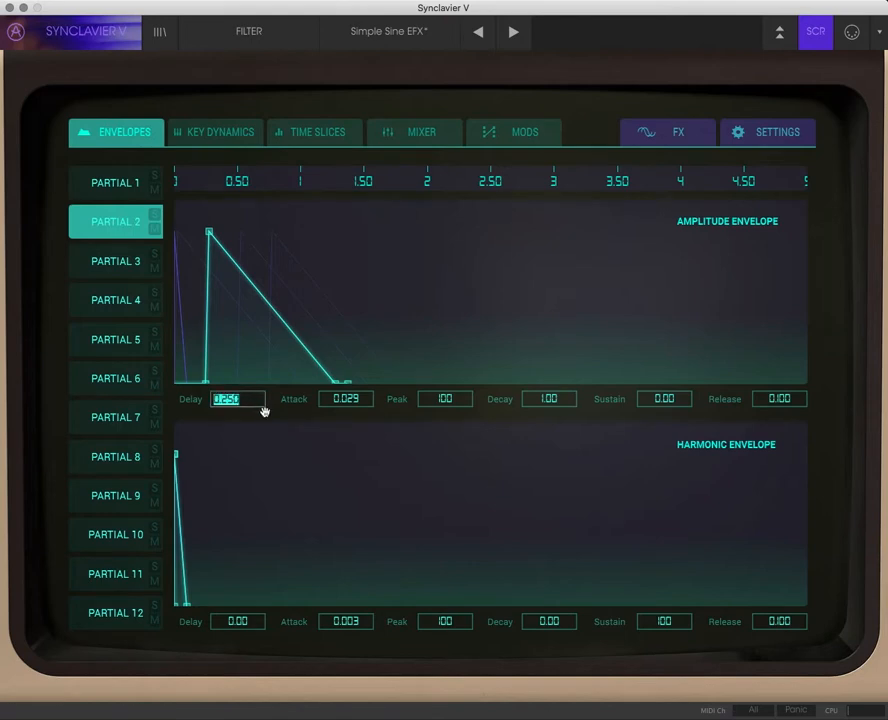
pyautogui.press('BackSpace')
pyautogui.write('.5')
pyautogui.press('Return')
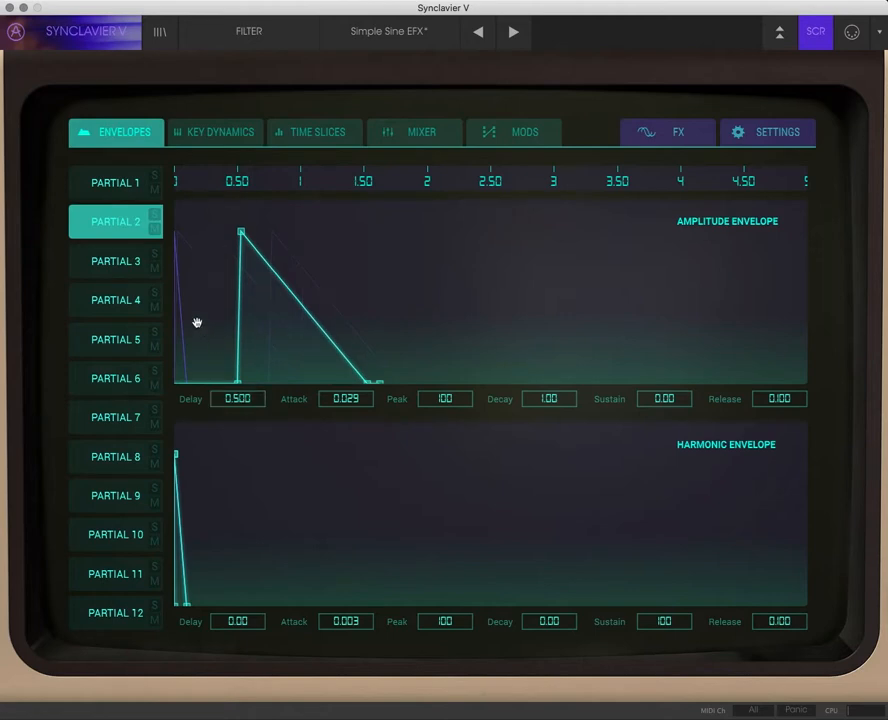
# Change the amplitude envelope delay of Partial 3 to 1.00 s.
pyautogui.click(131, 259)
pyautogui.doubleClick(246, 399)
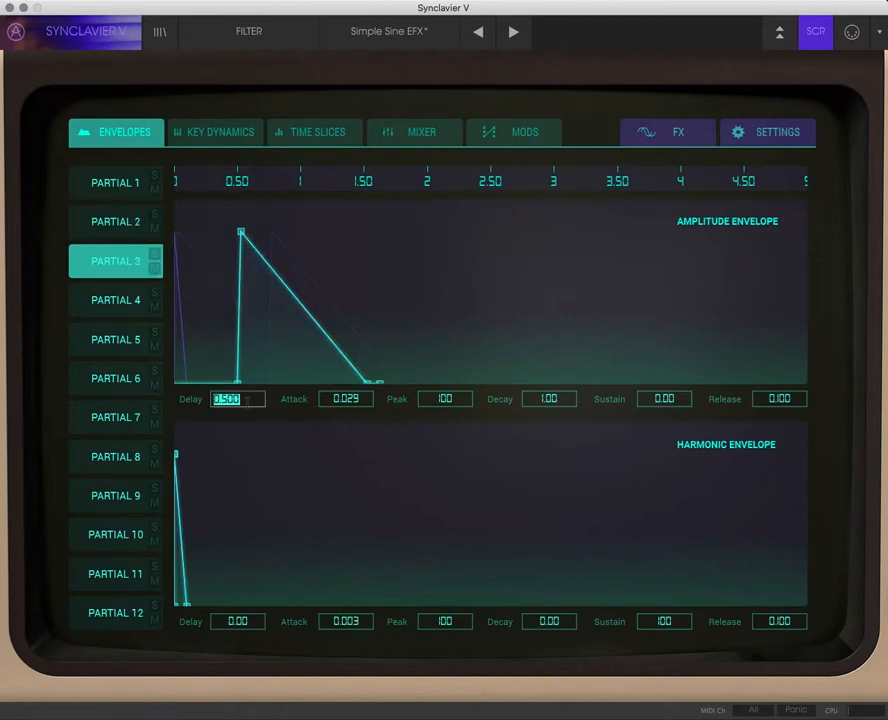
pyautogui.write('1')
pyautogui.press('Return')
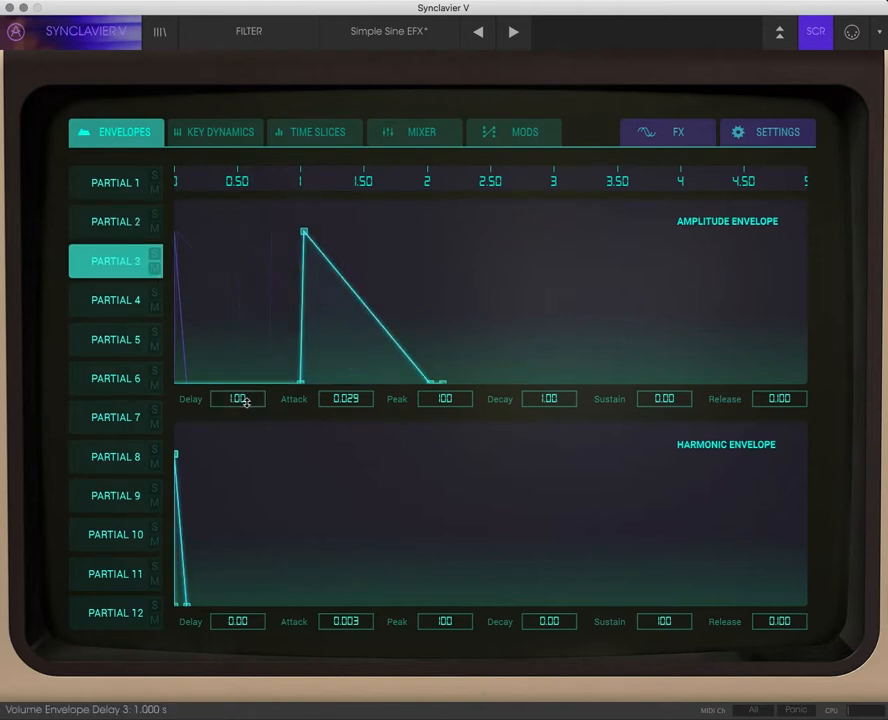
# Change Partial 4's amplitude envelope delay to 1.50 s.
pyautogui.click(115, 305)
pyautogui.doubleClick(236, 399)
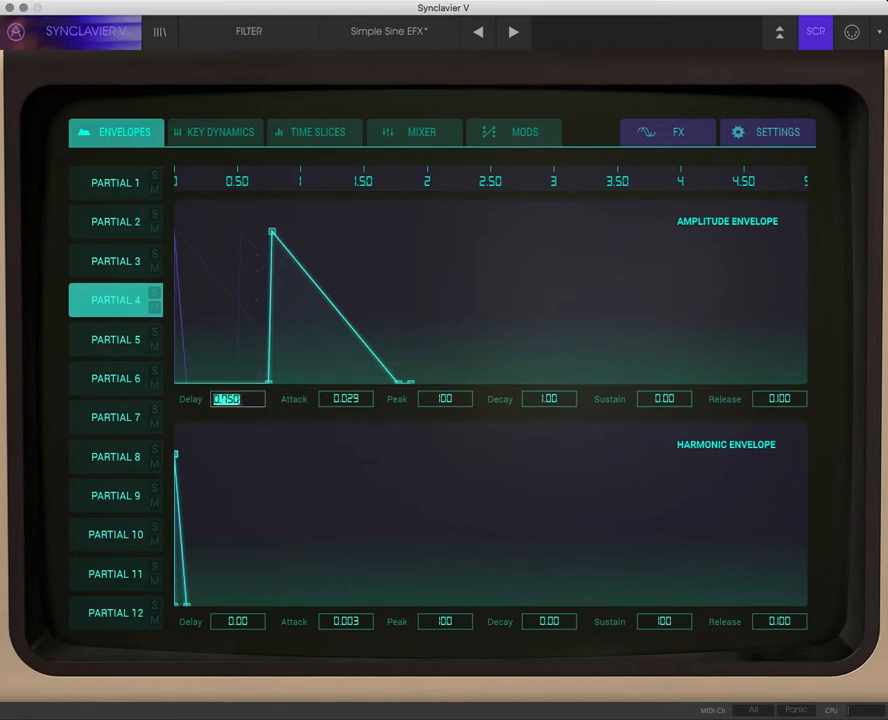
pyautogui.write('1.5')
pyautogui.press('Return')
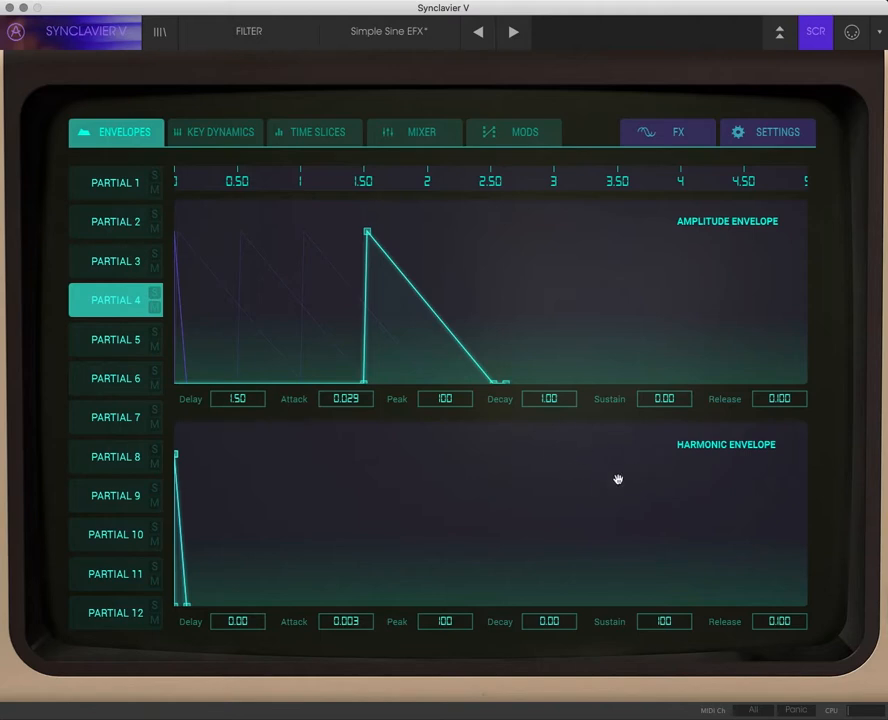
# Show the partials' mixer settings and select Partials 1 through 4 together.
pyautogui.click(402, 133)
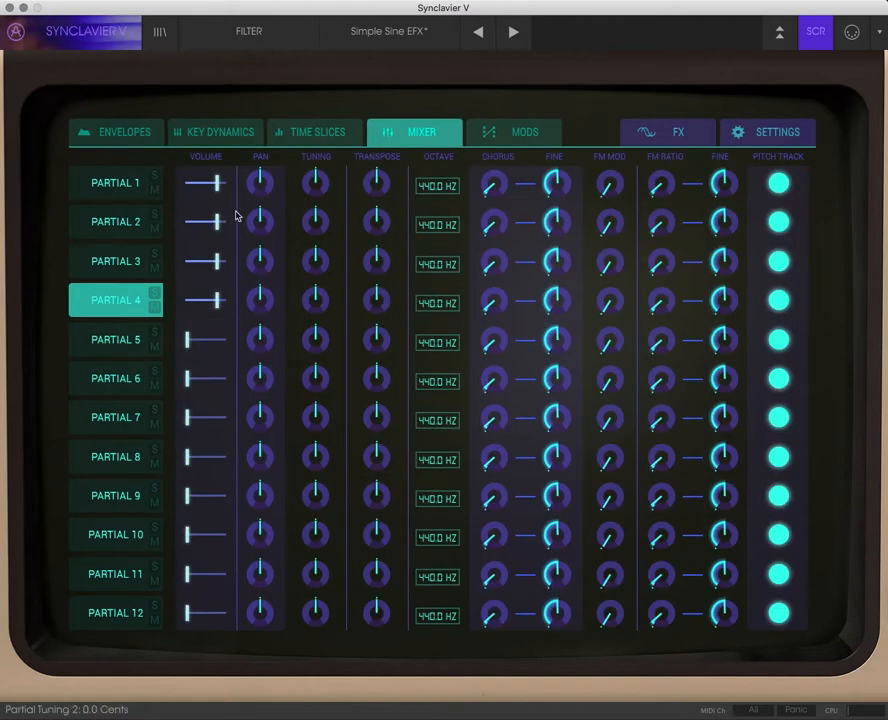
pyautogui.click(117, 186)
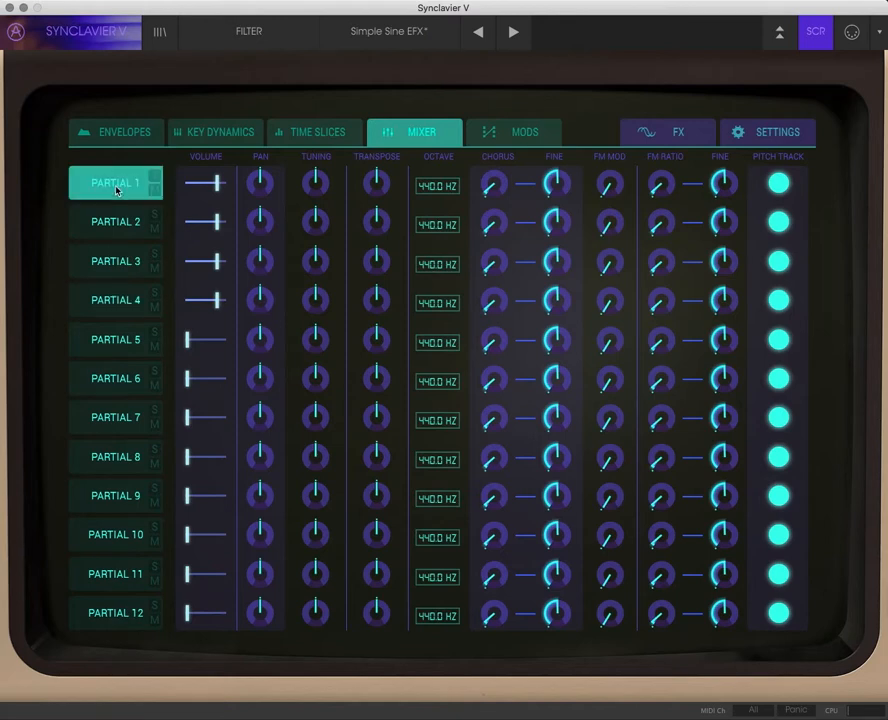
pyautogui.keyDown('shift'); pyautogui.click(125, 304); pyautogui.keyUp('shift')
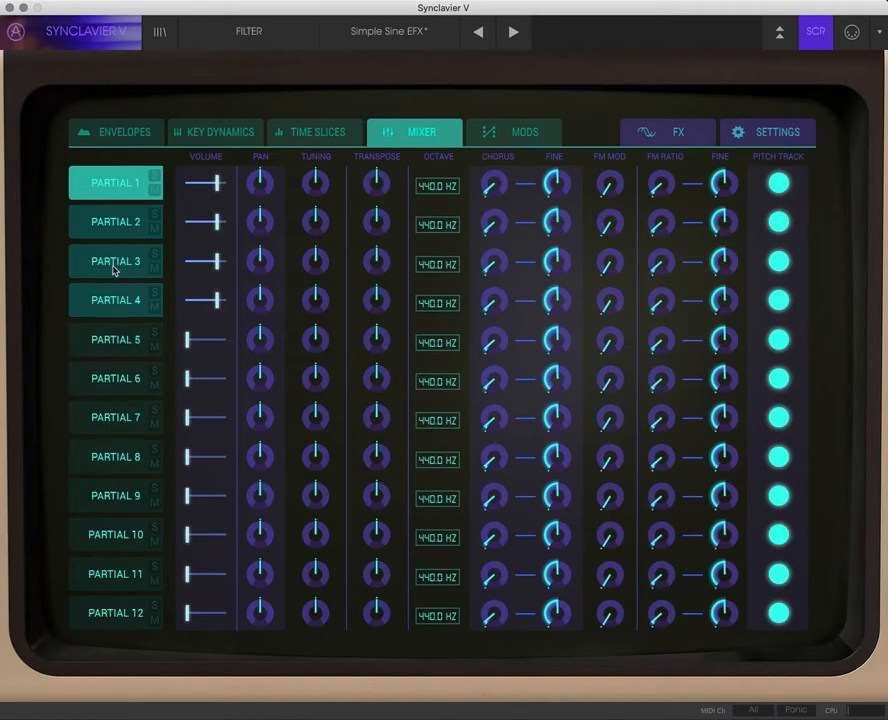
pyautogui.click(119, 341)
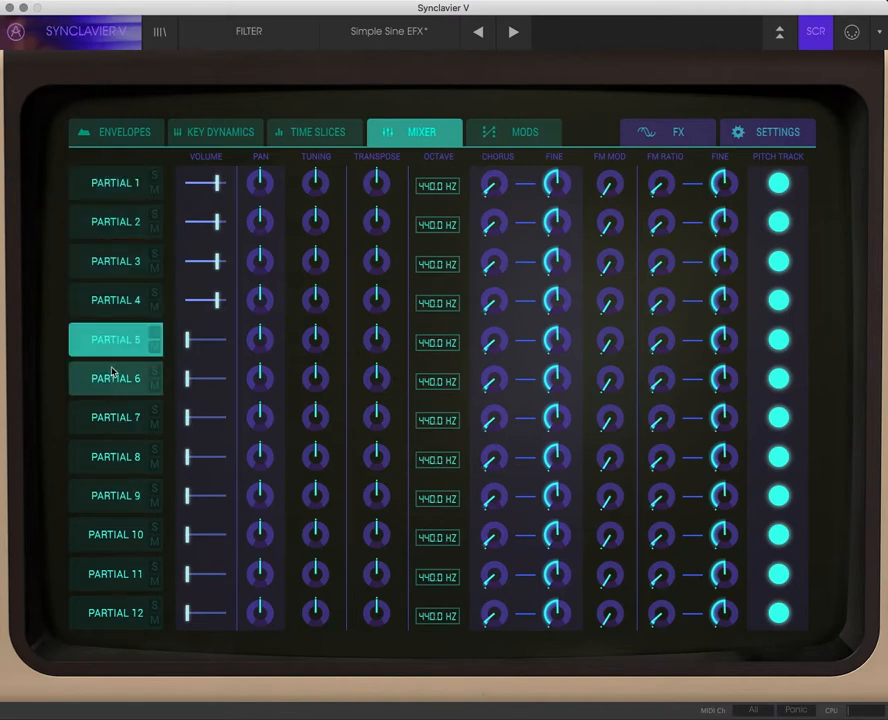
pyautogui.keyDown('shift'); pyautogui.click(110, 570); pyautogui.keyUp('shift')
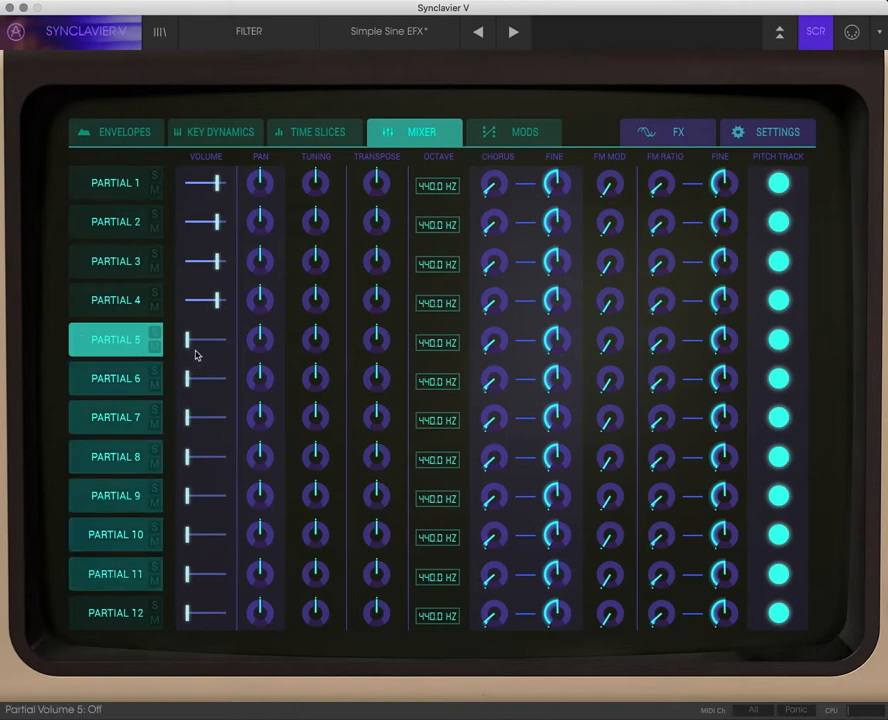
pyautogui.moveTo(200, 343); pyautogui.dragTo(186, 365)
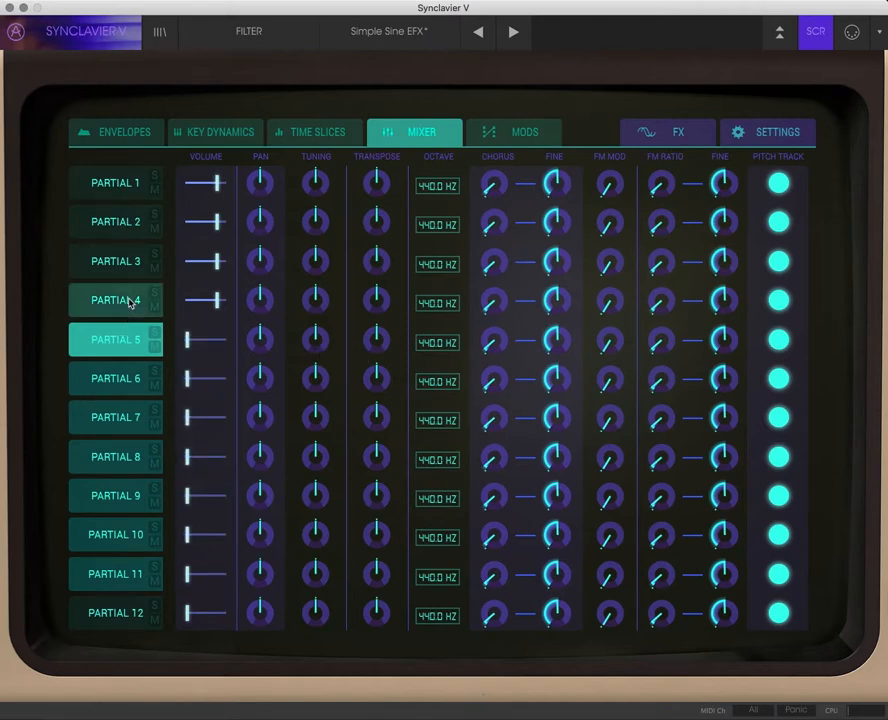
# Select Partials 1 through 4 and raise their FM modulation amount slightly from zero.
pyautogui.click(128, 182)
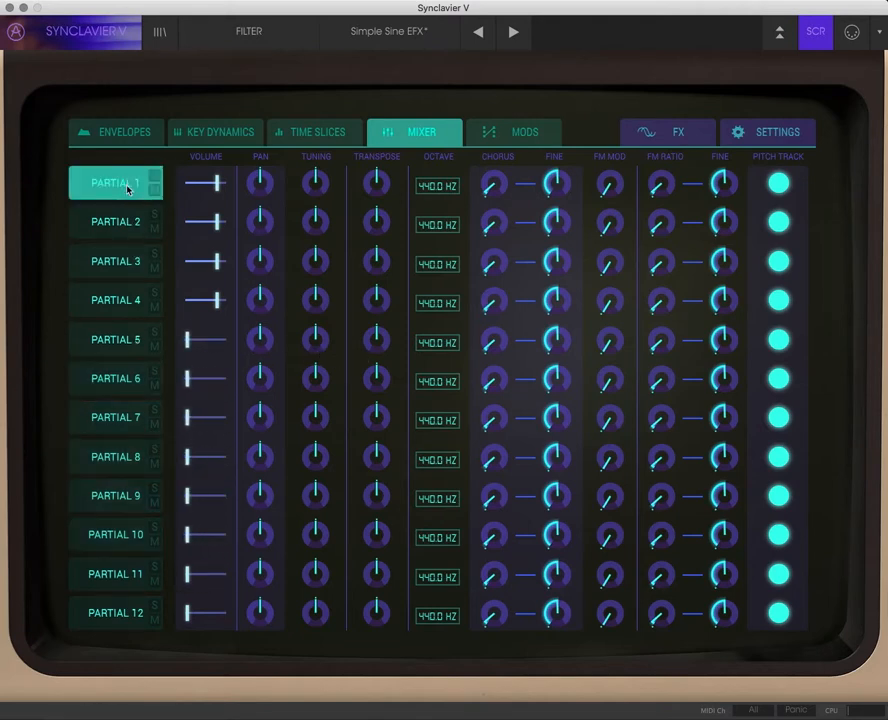
pyautogui.keyDown('shift'); pyautogui.click(118, 300); pyautogui.keyUp('shift')
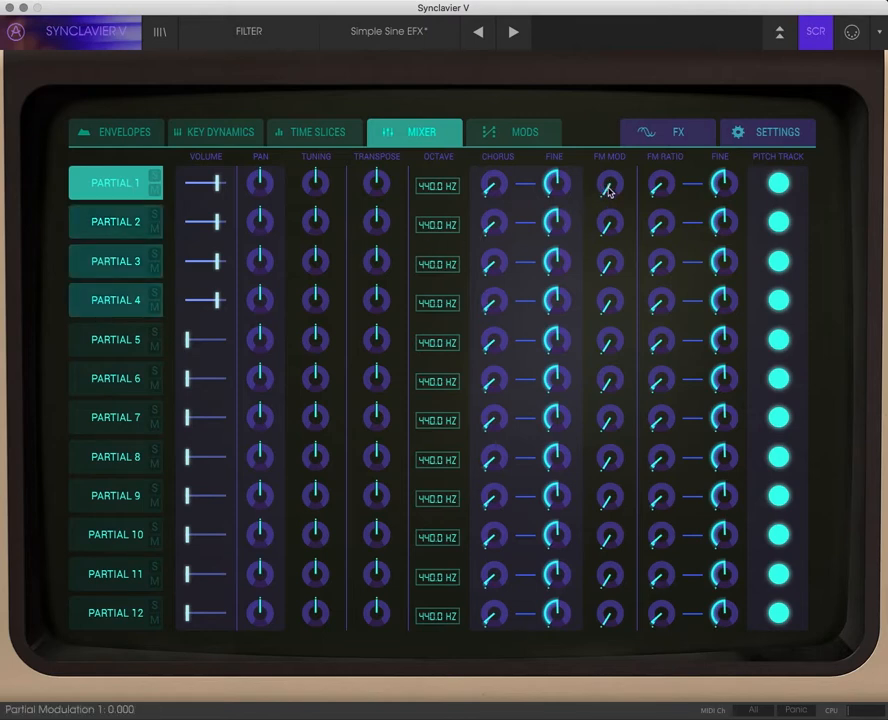
pyautogui.moveTo(606, 189); pyautogui.dragTo(606, 182)
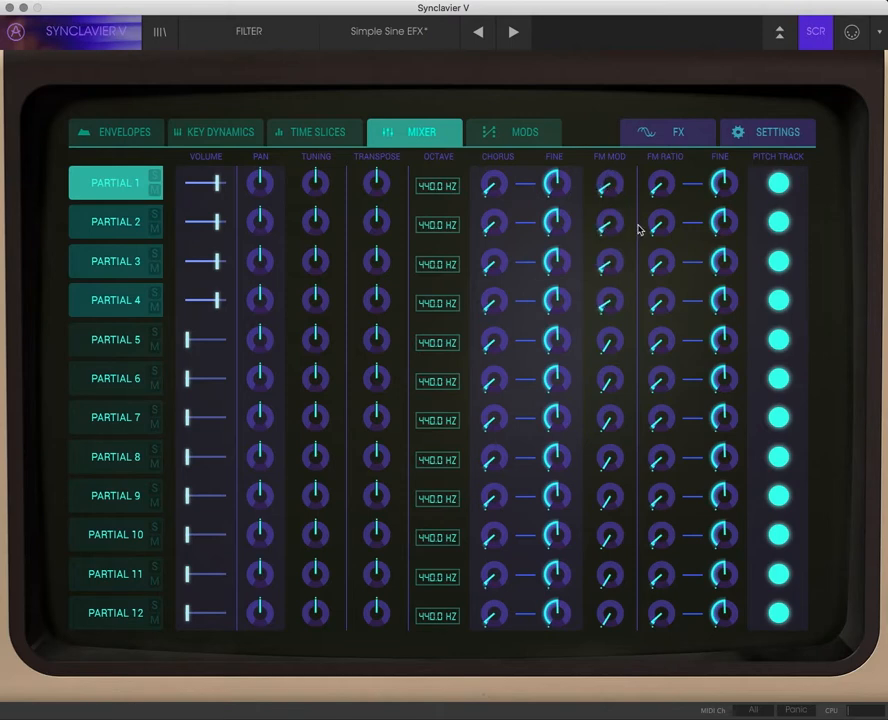
# Set the harmonic envelope of Partials 1 through 4 to sustain 0.00 and decay 0.400 s.
pyautogui.click(133, 134)
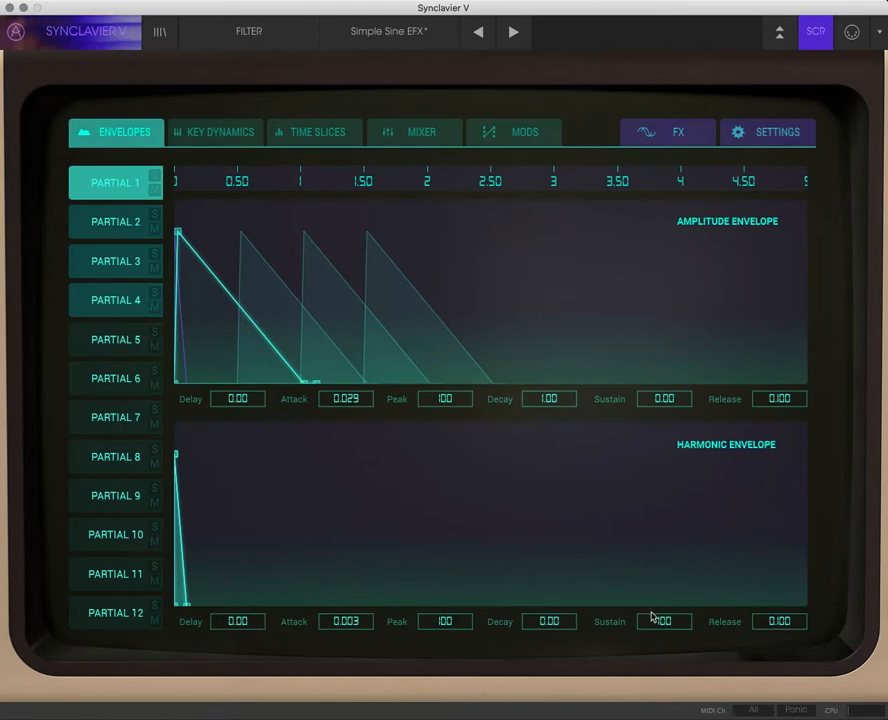
pyautogui.moveTo(664, 623); pyautogui.dragTo(620, 714)
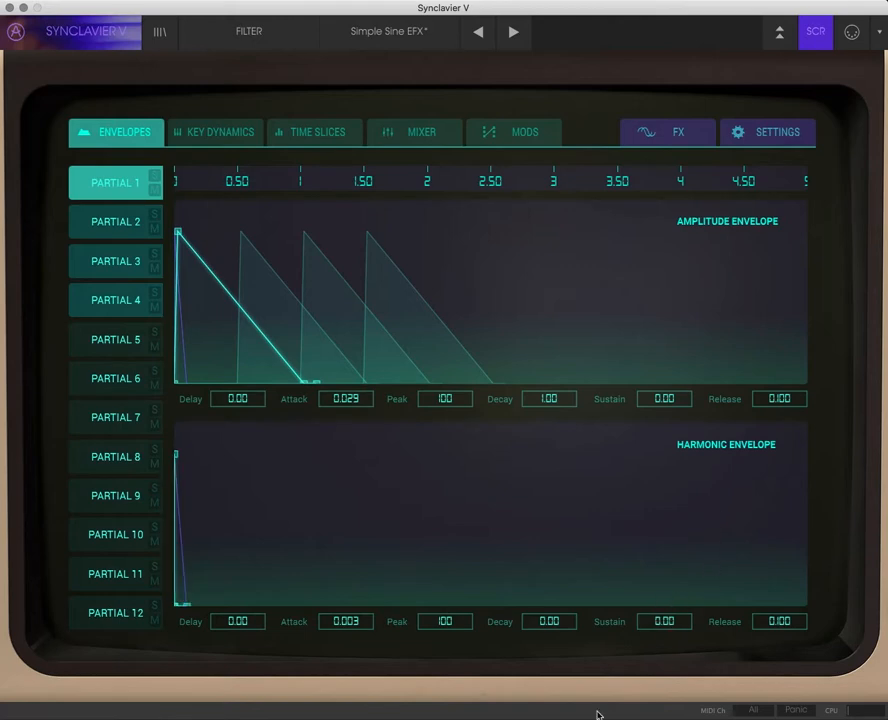
pyautogui.moveTo(557, 621); pyautogui.dragTo(559, 543)
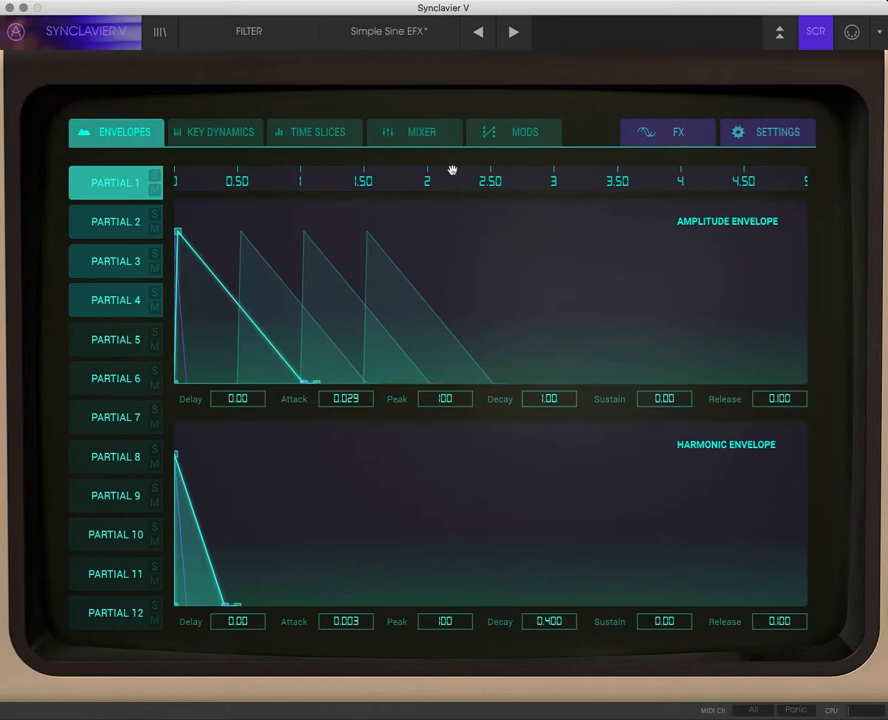
# Try timbre repeat rates of 0.250, 0.550 and 0.600 Hz, and readjust the rate by ear.
pyautogui.click(818, 34)
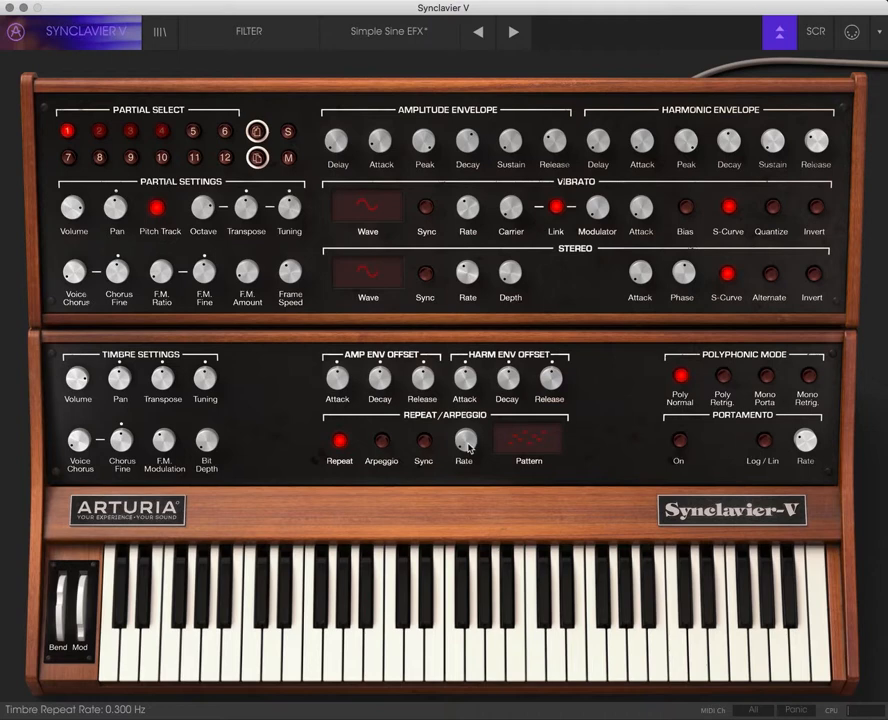
pyautogui.scroll(-1, 469, 448)
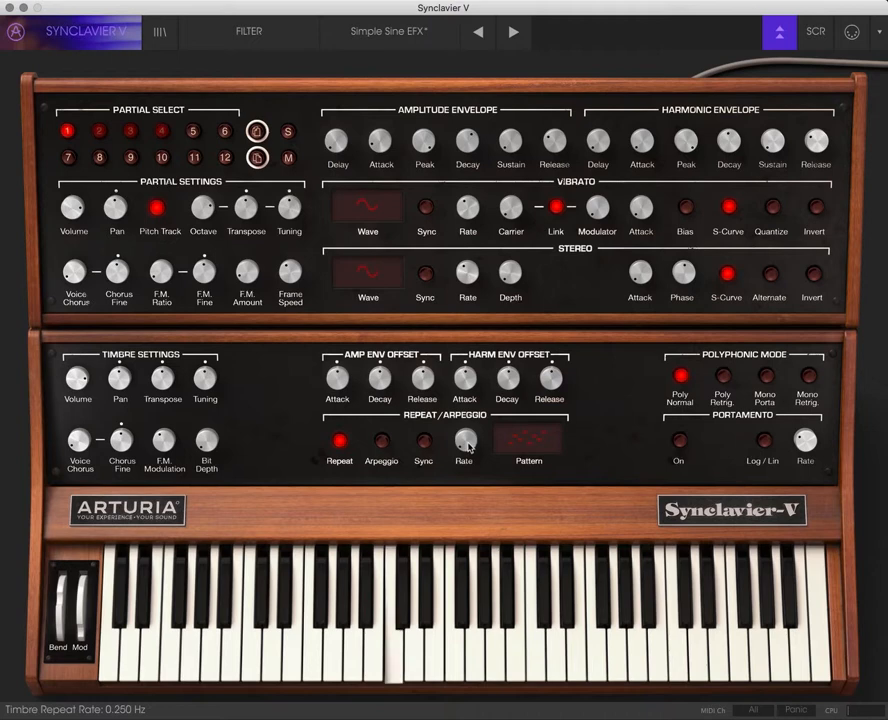
pyautogui.scroll(5, 469, 447)
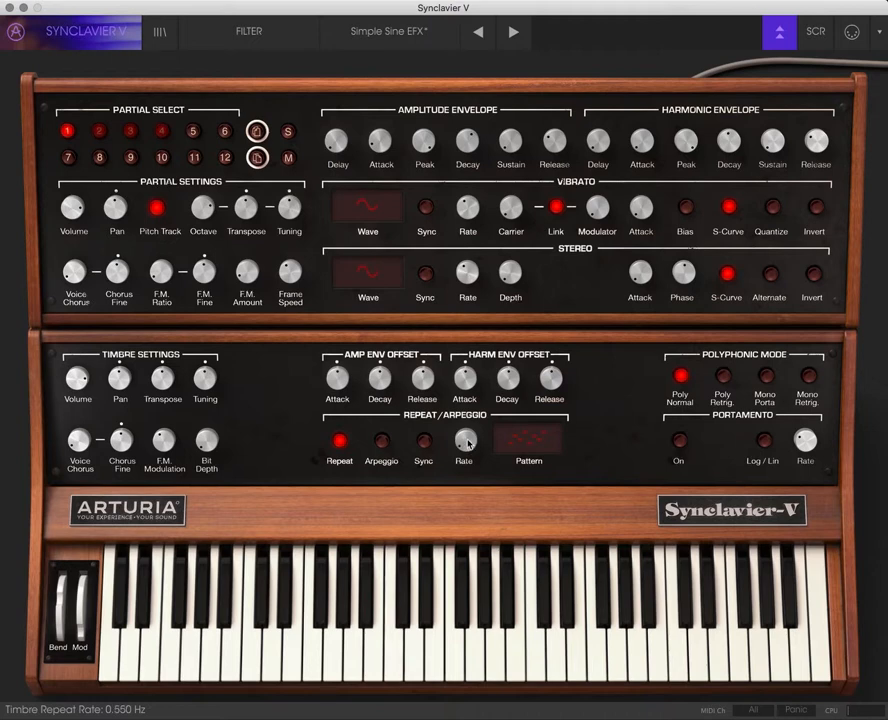
pyautogui.scroll(1, 467, 445)
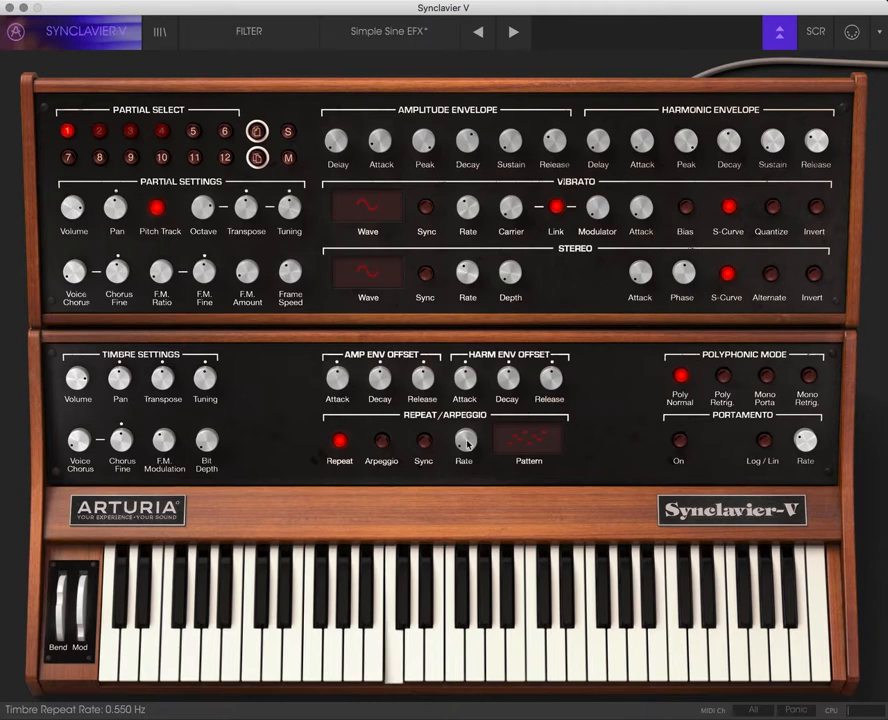
pyautogui.scroll(1, 469, 446)
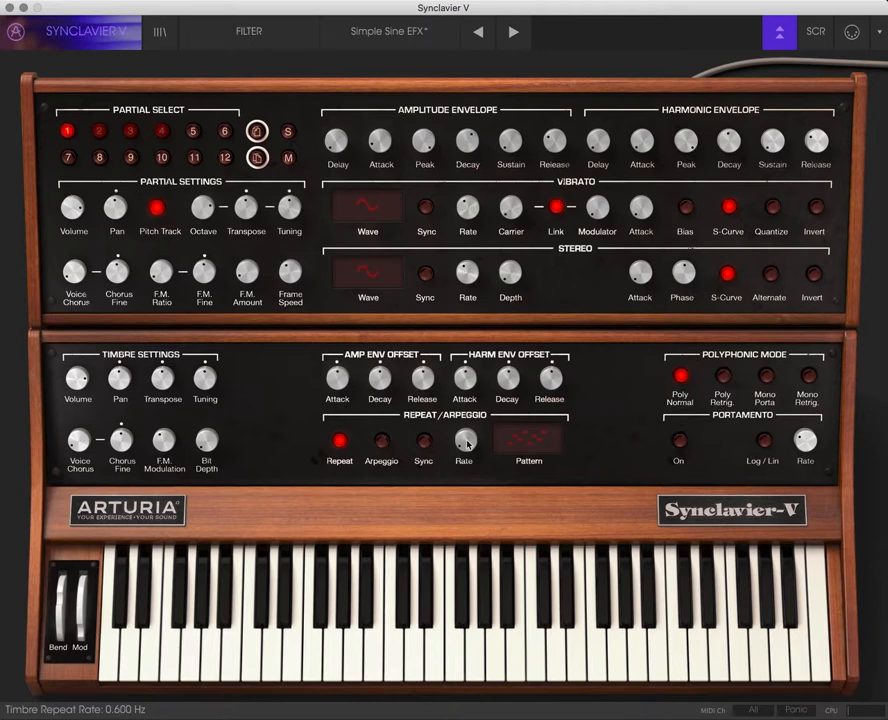
pyautogui.doubleClick(473, 445)
pyautogui.moveTo(471, 442); pyautogui.dragTo(476, 507)
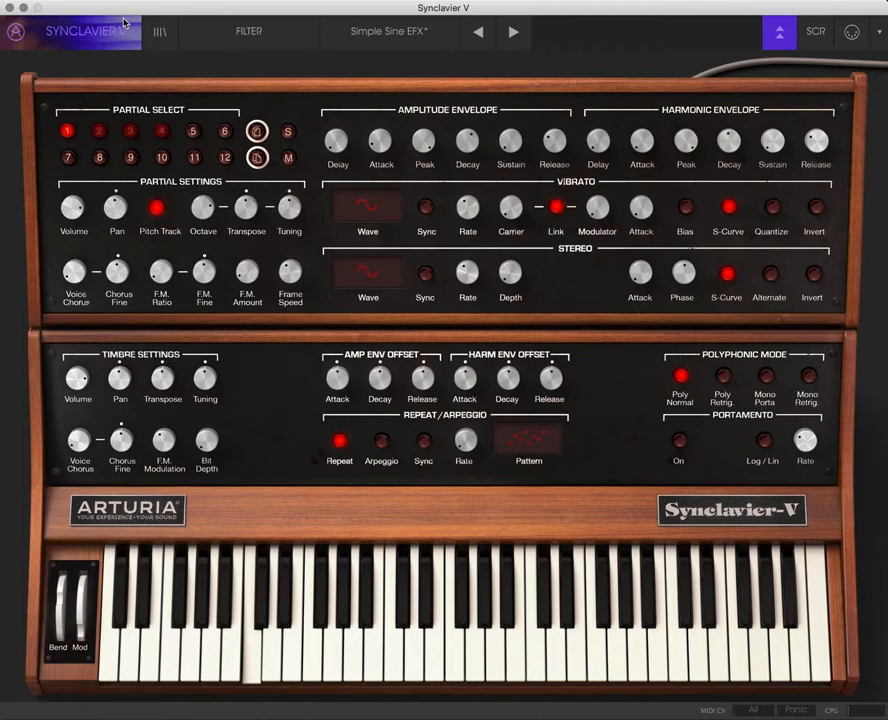
# Reshape the harmonic envelope of Partials 1 through 4 to attack 0.140 s, peak 15.8 and sustain 58.0.
pyautogui.click(813, 31)
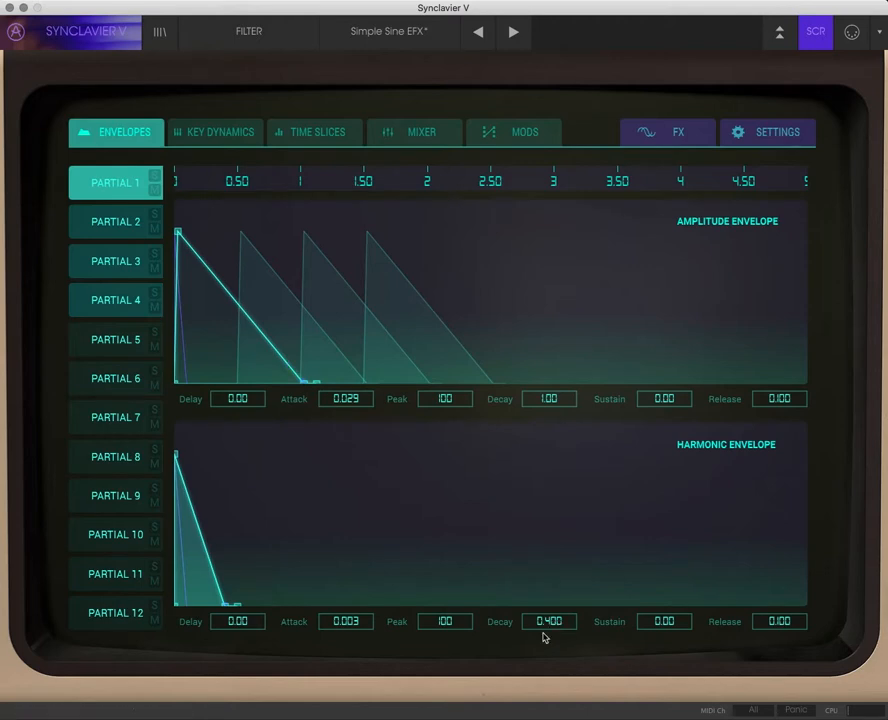
pyautogui.moveTo(445, 623); pyautogui.dragTo(445, 693)
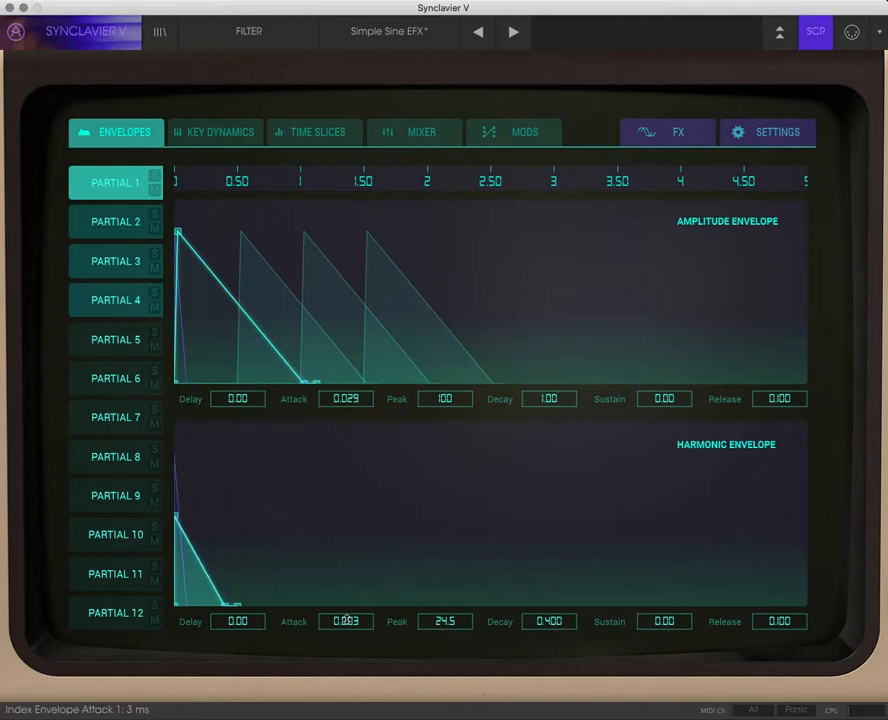
pyautogui.moveTo(362, 621); pyautogui.dragTo(361, 550)
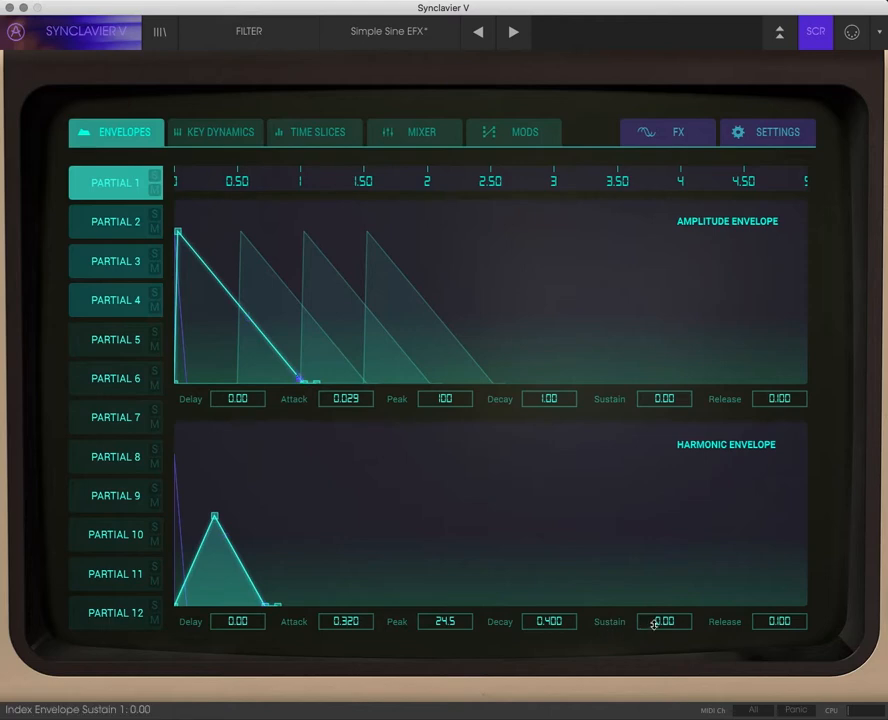
pyautogui.moveTo(658, 627); pyautogui.dragTo(658, 492)
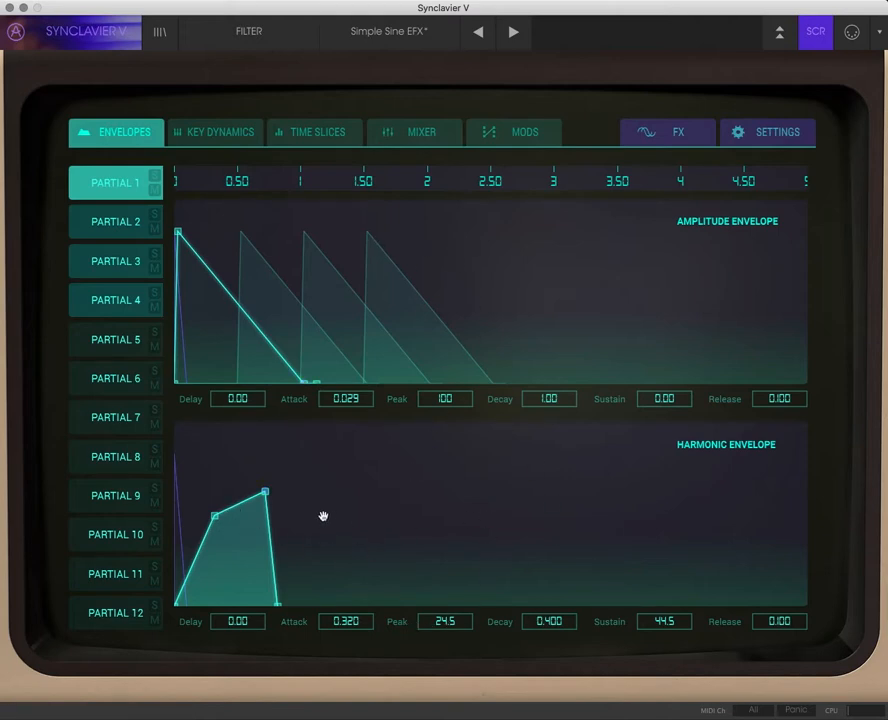
pyautogui.moveTo(662, 622); pyautogui.dragTo(660, 609)
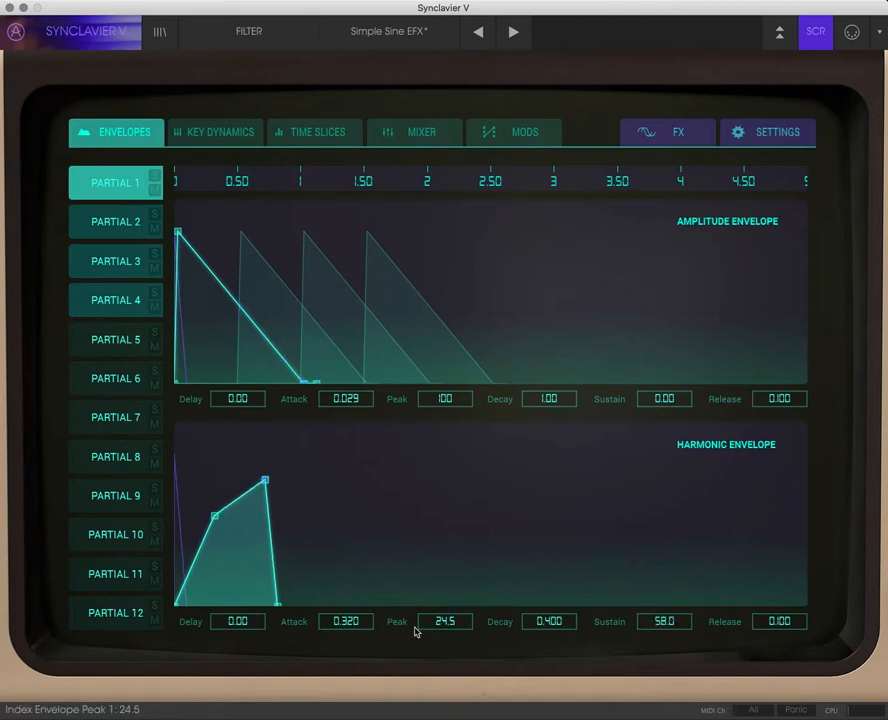
pyautogui.moveTo(351, 623); pyautogui.dragTo(351, 639)
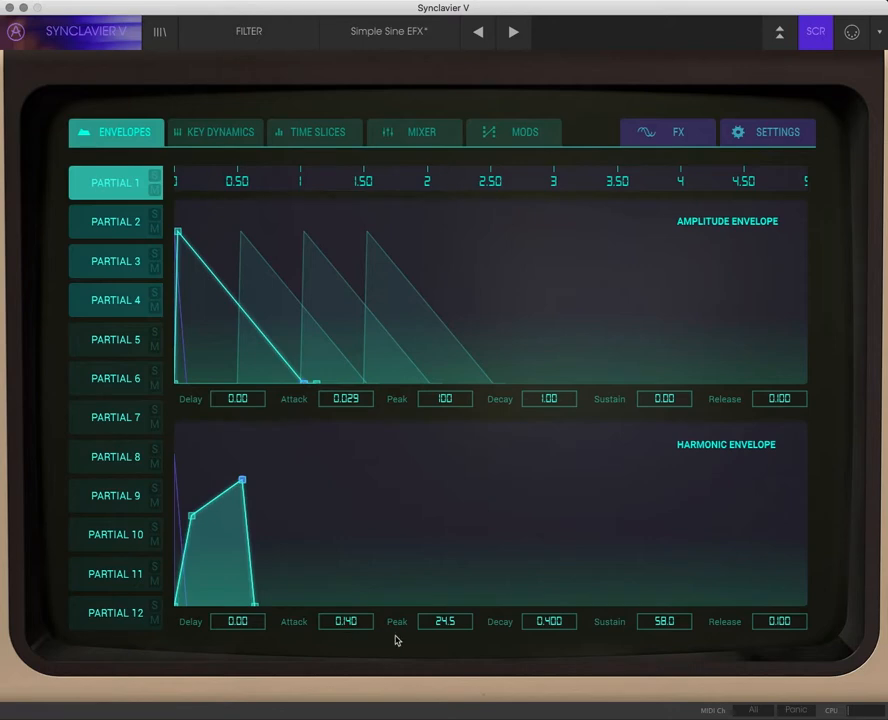
pyautogui.moveTo(440, 623); pyautogui.dragTo(440, 642)
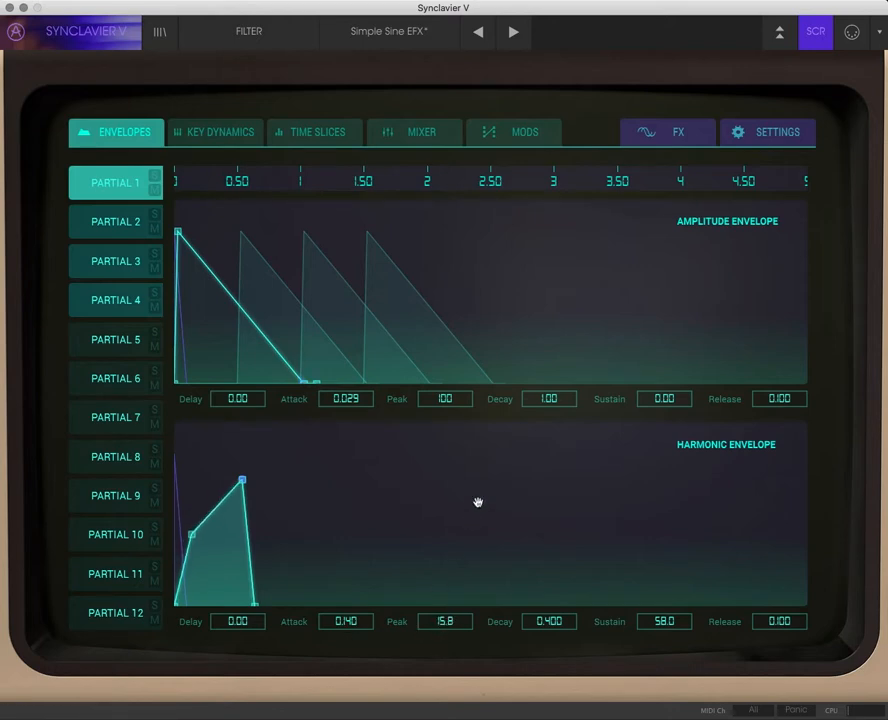
# Increase the FM modulation amount of Partials 1 through 4 a little further.
pyautogui.click(436, 138)
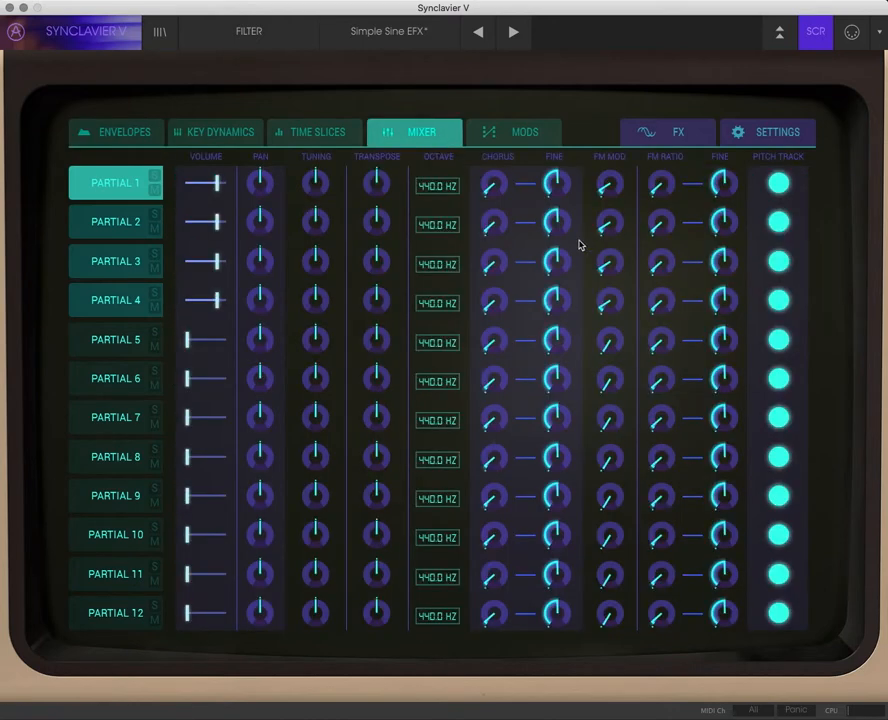
pyautogui.moveTo(607, 186); pyautogui.dragTo(607, 180)
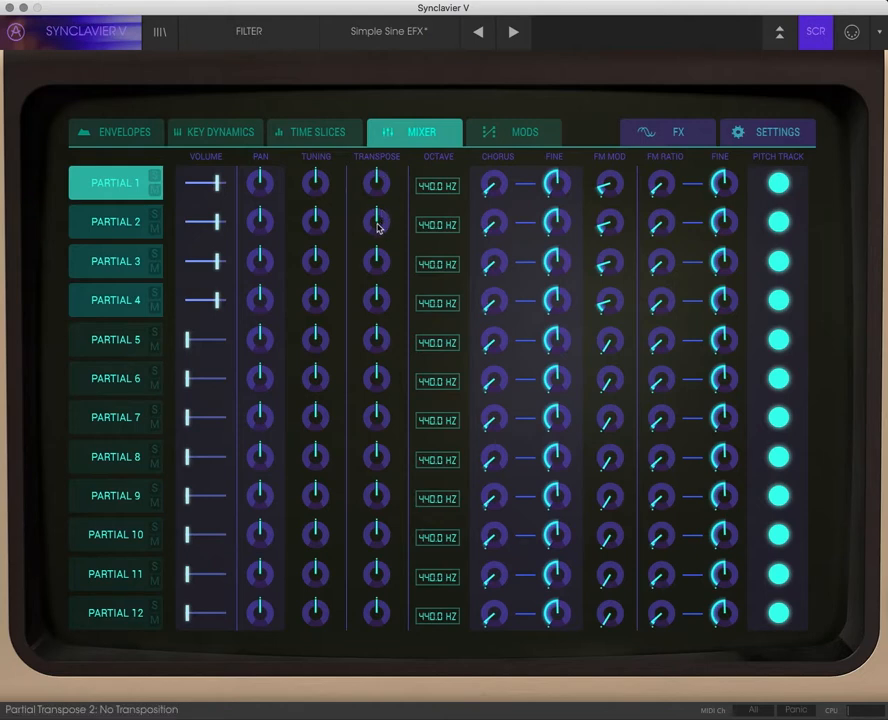
# Transpose Partials 2, 3 and 4 upward, with Partial 3 highest, and set the octave of Partials 1 through 4 to 220.0 Hz.
pyautogui.moveTo(377, 228); pyautogui.dragTo(384, 209)
pyautogui.moveTo(383, 209)
pyautogui.mouseDown()
pyautogui.moveTo(386, 192)
pyautogui.moveTo(385, 204)
pyautogui.mouseUp()
pyautogui.moveTo(376, 256); pyautogui.dragTo(385, 216)
pyautogui.moveTo(377, 293); pyautogui.dragTo(394, 270)
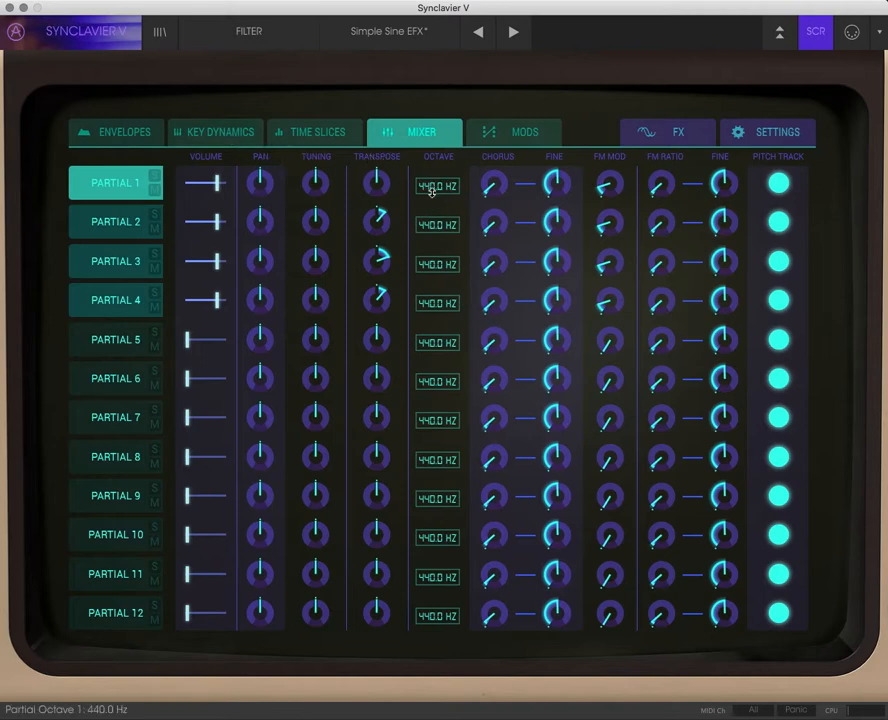
pyautogui.moveTo(432, 195); pyautogui.dragTo(432, 198)
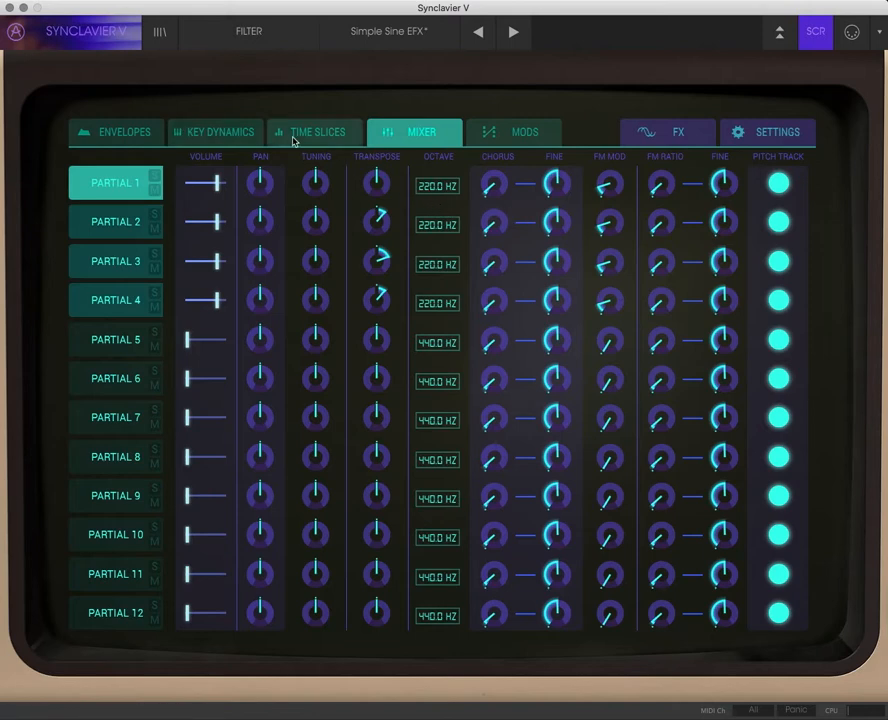
# Set Partials 1 through 4 to amplitude attack 0.000 s and decay 0.520 s, harmonic attack 0.040 s and decay 0.175 s.
pyautogui.click(133, 129)
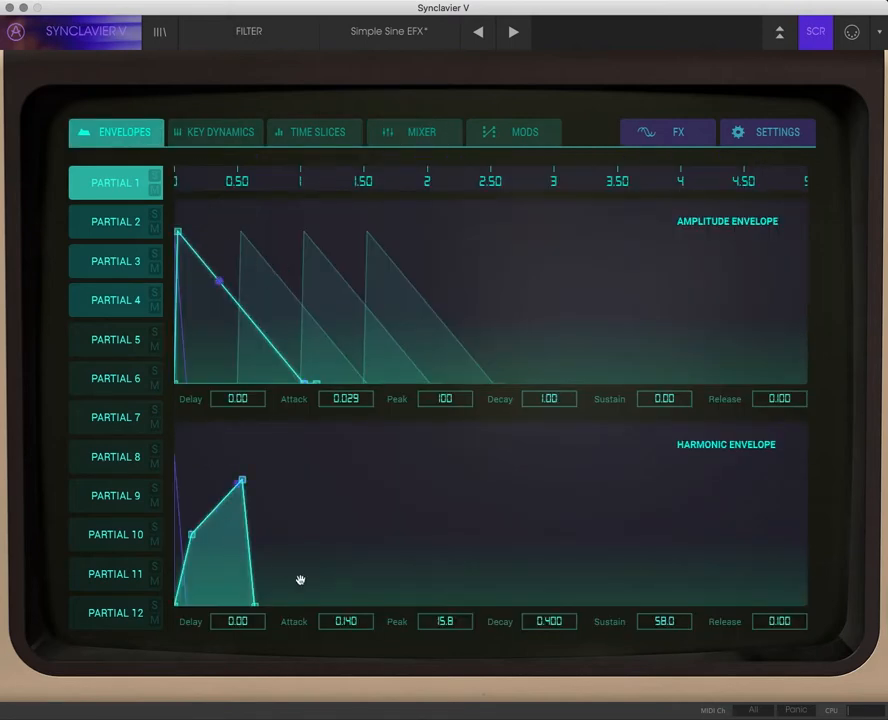
pyautogui.moveTo(335, 615); pyautogui.dragTo(337, 646)
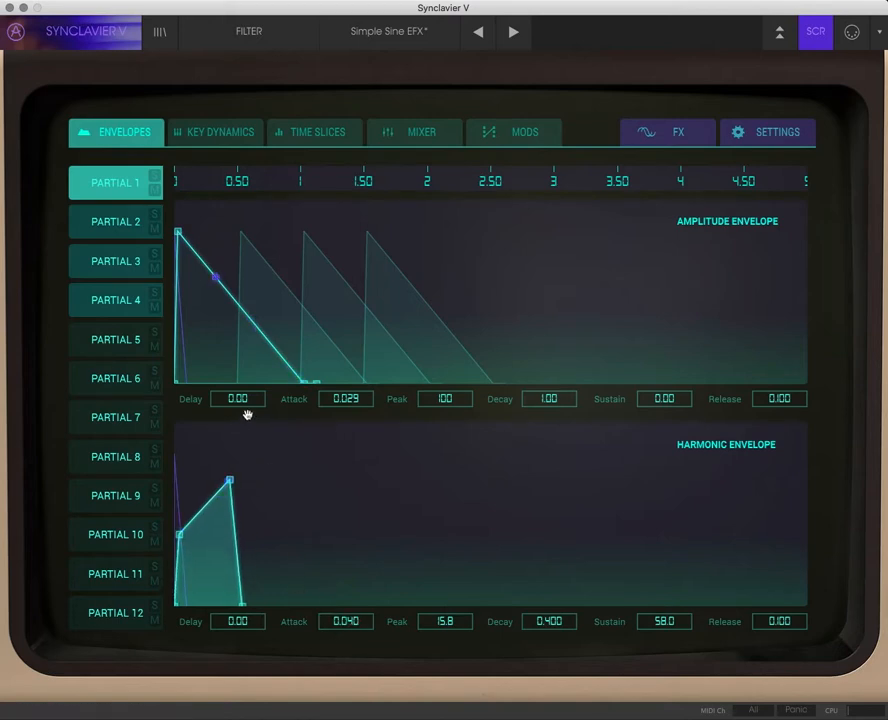
pyautogui.moveTo(323, 399); pyautogui.dragTo(341, 422)
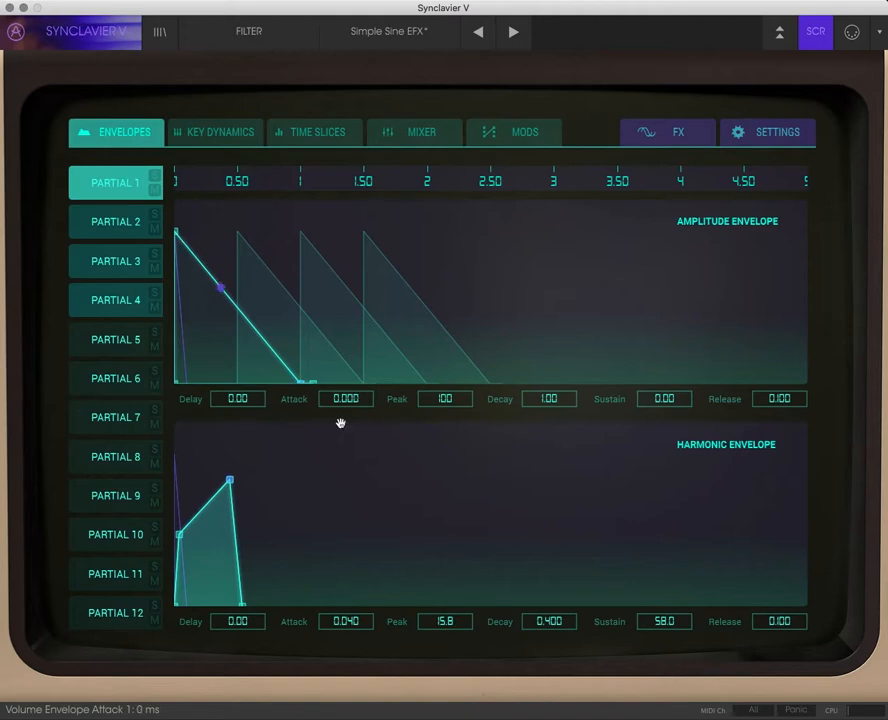
pyautogui.moveTo(551, 630); pyautogui.dragTo(549, 638)
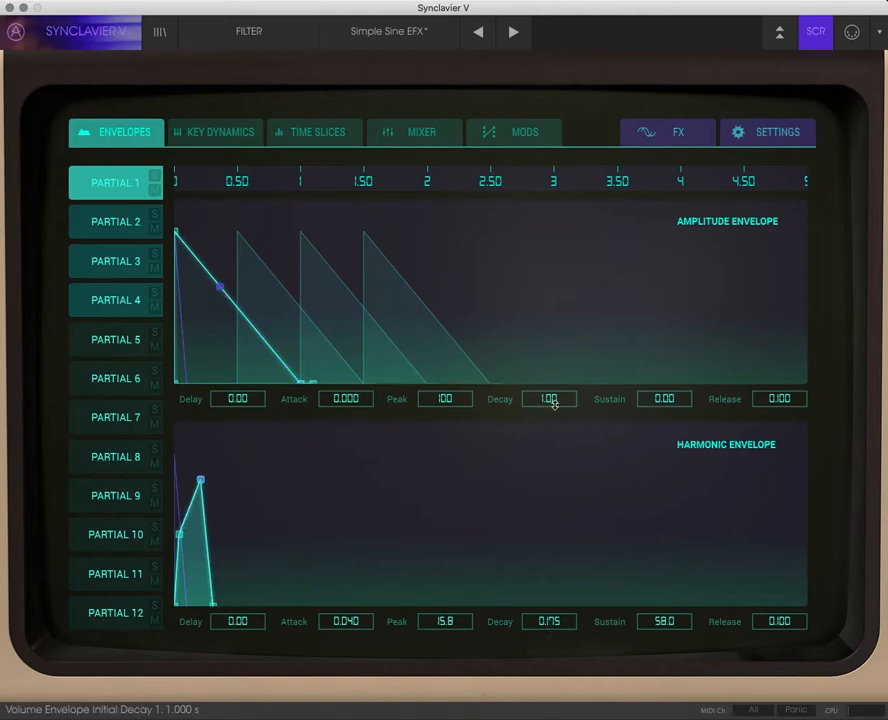
pyautogui.moveTo(551, 398); pyautogui.dragTo(552, 421)
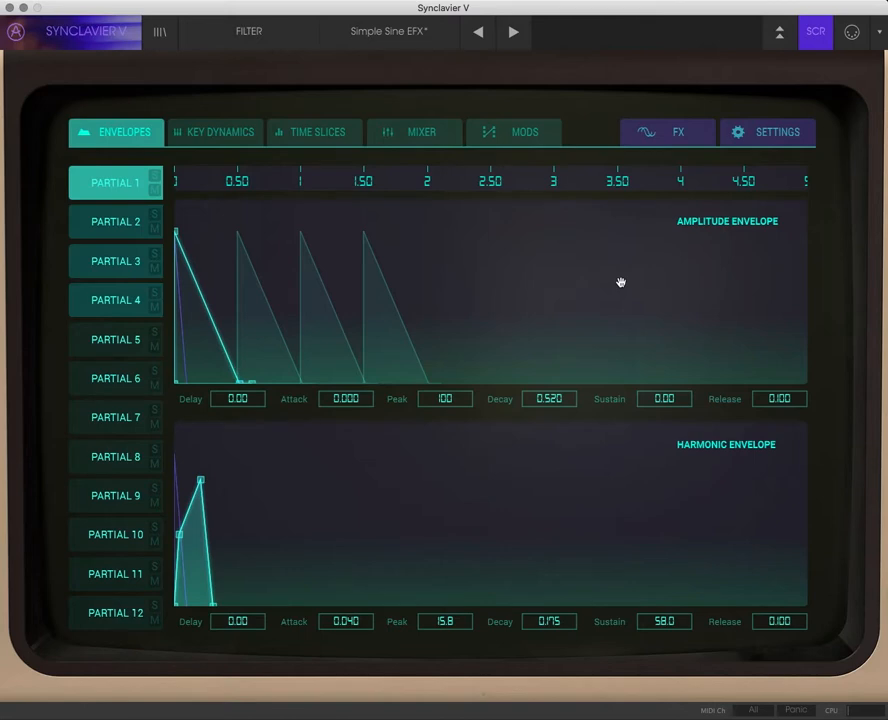
# Raise the dry/wet mix of the reverb and delay slightly towards wet, and the chorus mix by a smaller amount.
pyautogui.click(645, 137)
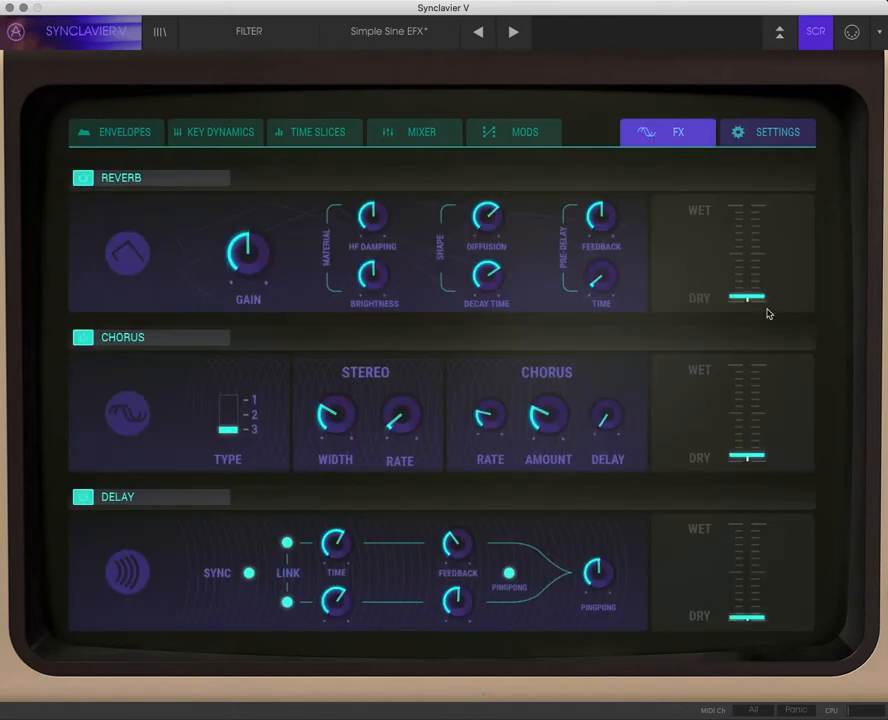
pyautogui.moveTo(753, 297); pyautogui.dragTo(759, 276)
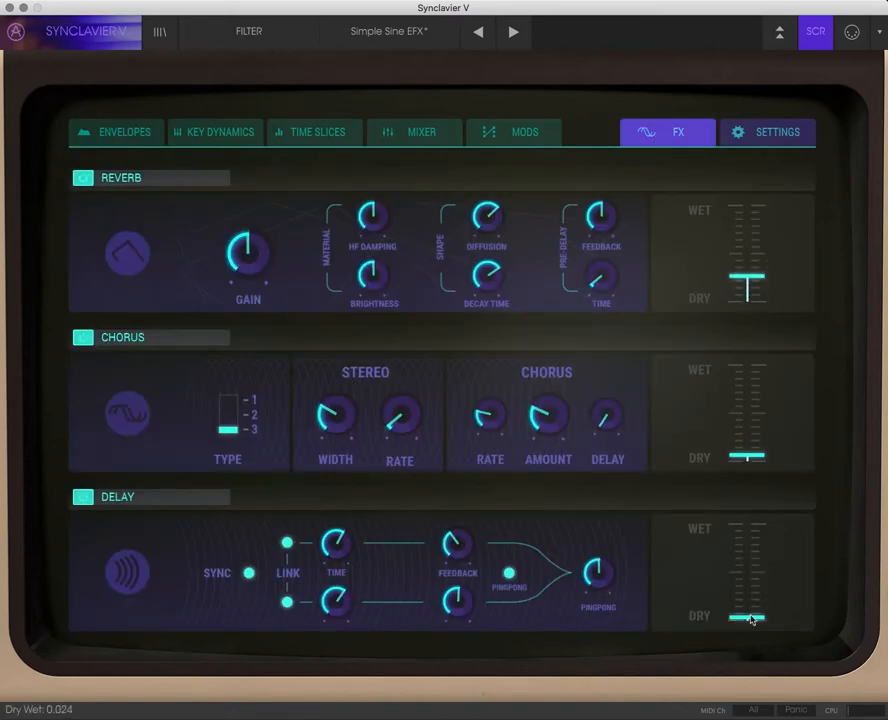
pyautogui.moveTo(752, 620); pyautogui.dragTo(758, 590)
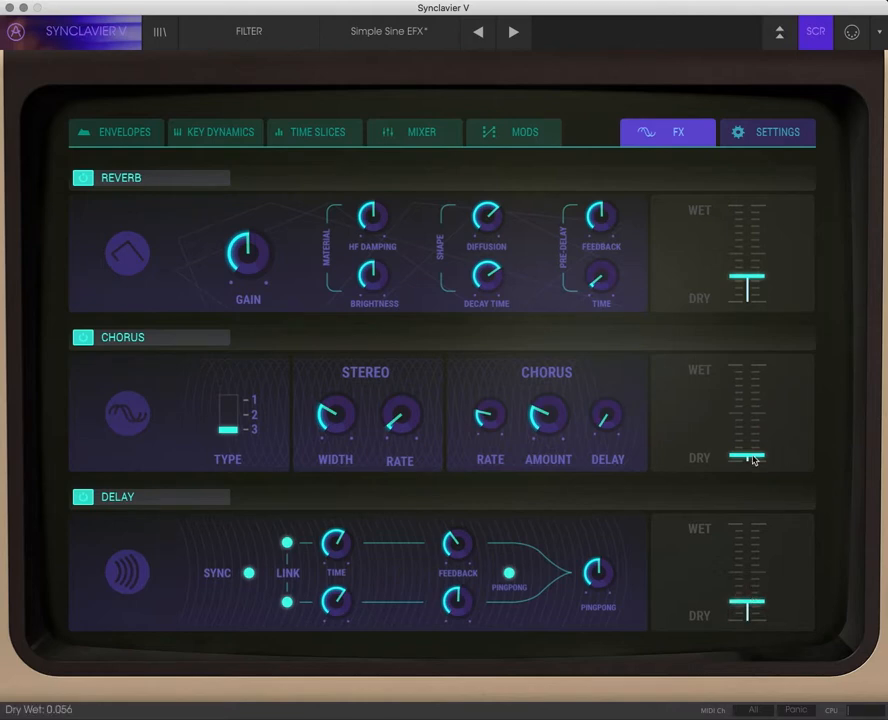
pyautogui.moveTo(752, 455); pyautogui.dragTo(754, 445)
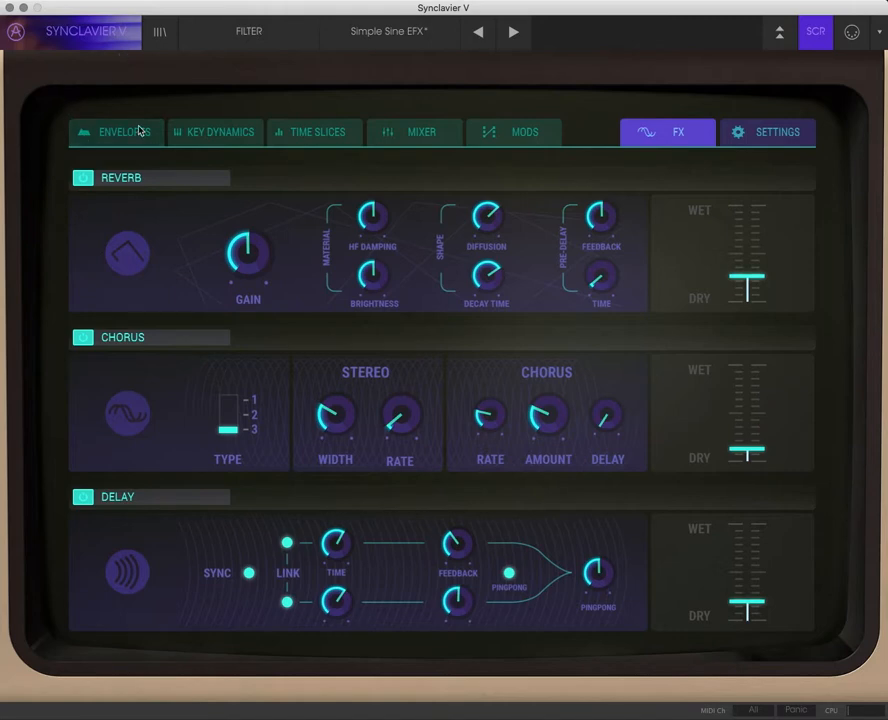
# Split the key dynamics mid-keyboard with hard edges, restricting Partials 1 through 4 to the lower half and Partial 5 to the upper half.
pyautogui.click(199, 139)
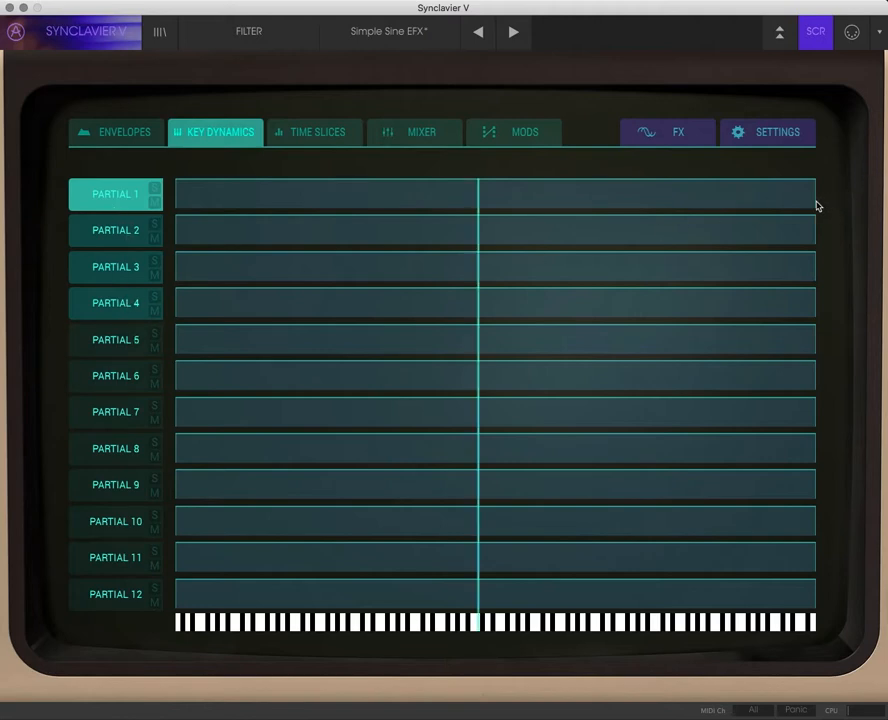
pyautogui.moveTo(815, 201); pyautogui.dragTo(481, 212)
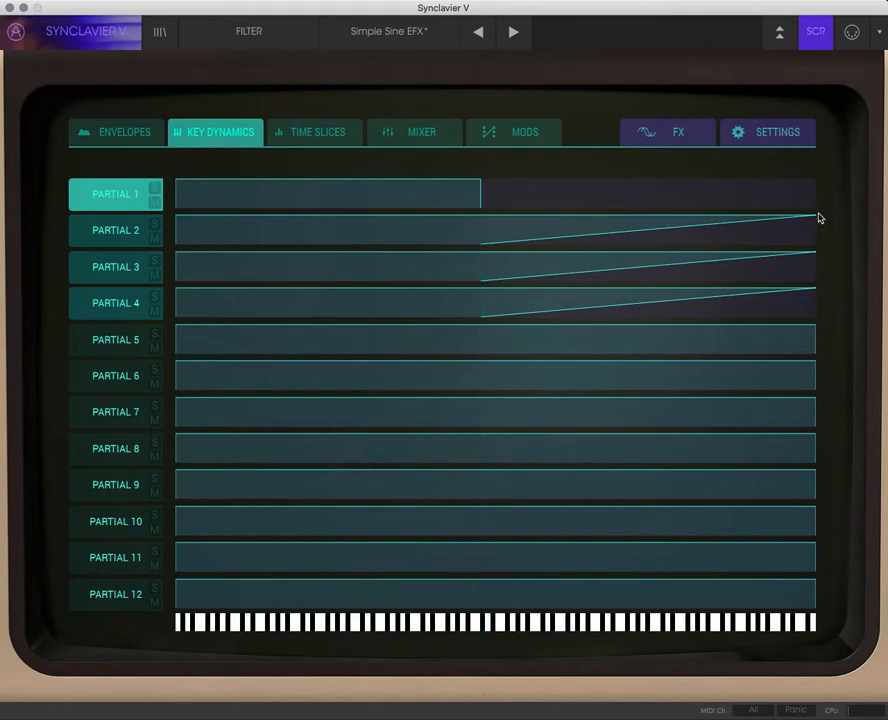
pyautogui.moveTo(816, 219); pyautogui.dragTo(746, 213)
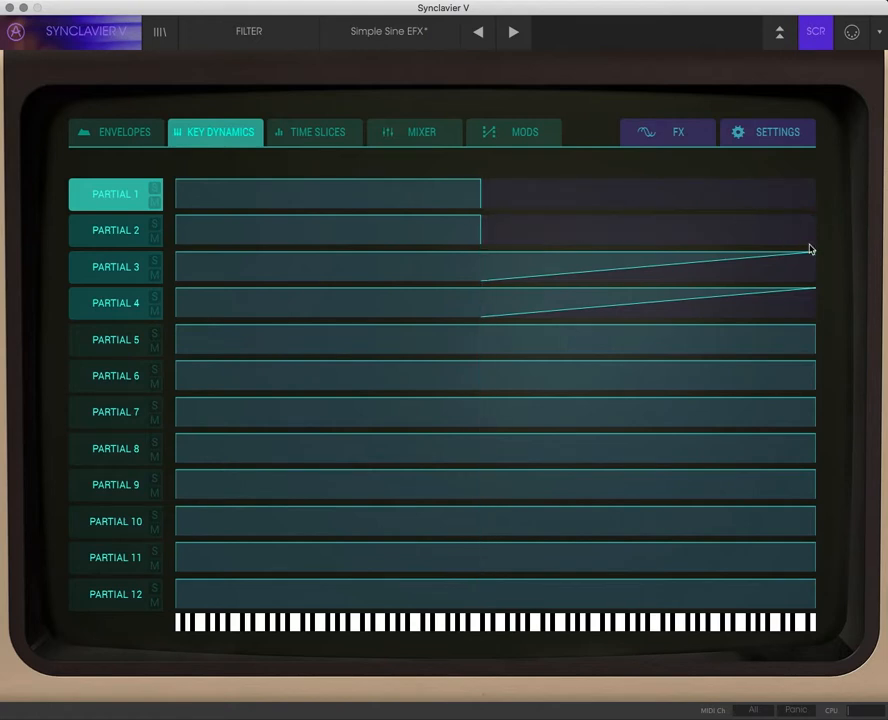
pyautogui.moveTo(813, 252); pyautogui.dragTo(820, 292)
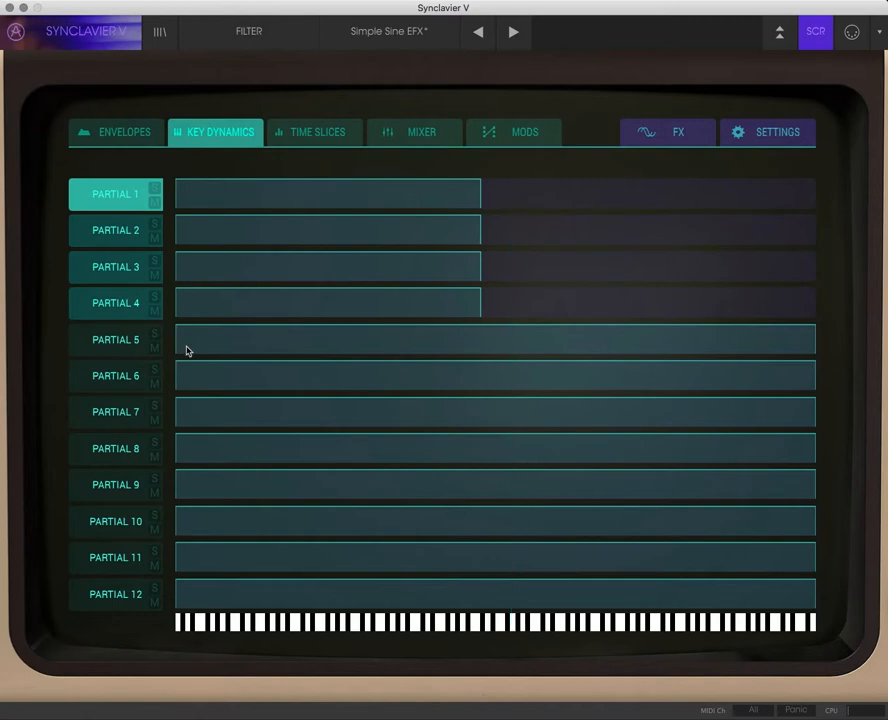
pyautogui.moveTo(175, 351); pyautogui.dragTo(480, 341)
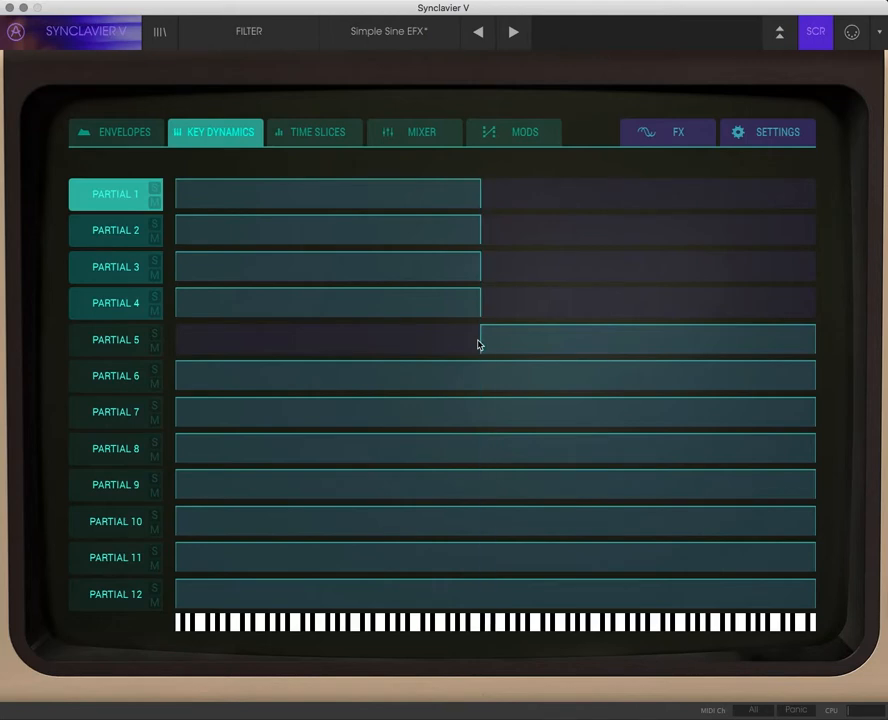
# Select Partial 5 and raise its volume to match the level of Partials 1 through 4.
pyautogui.click(92, 350)
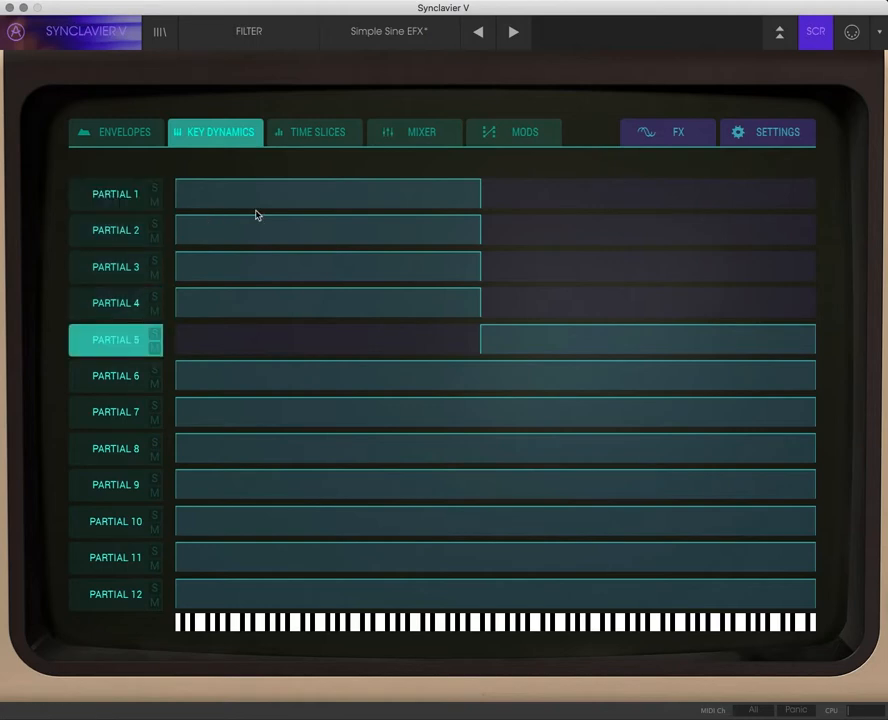
pyautogui.click(138, 140)
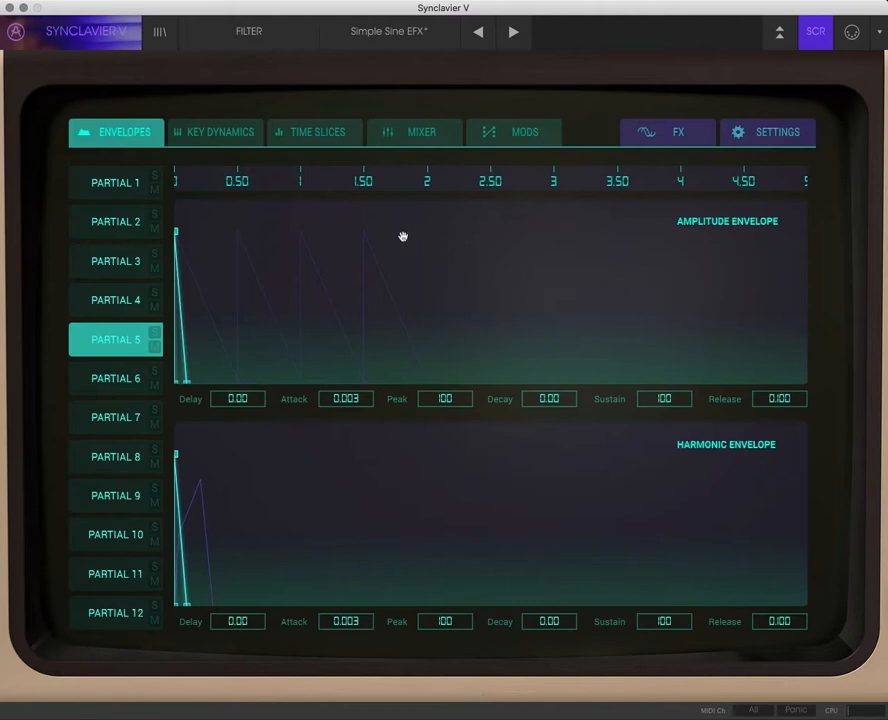
pyautogui.click(412, 138)
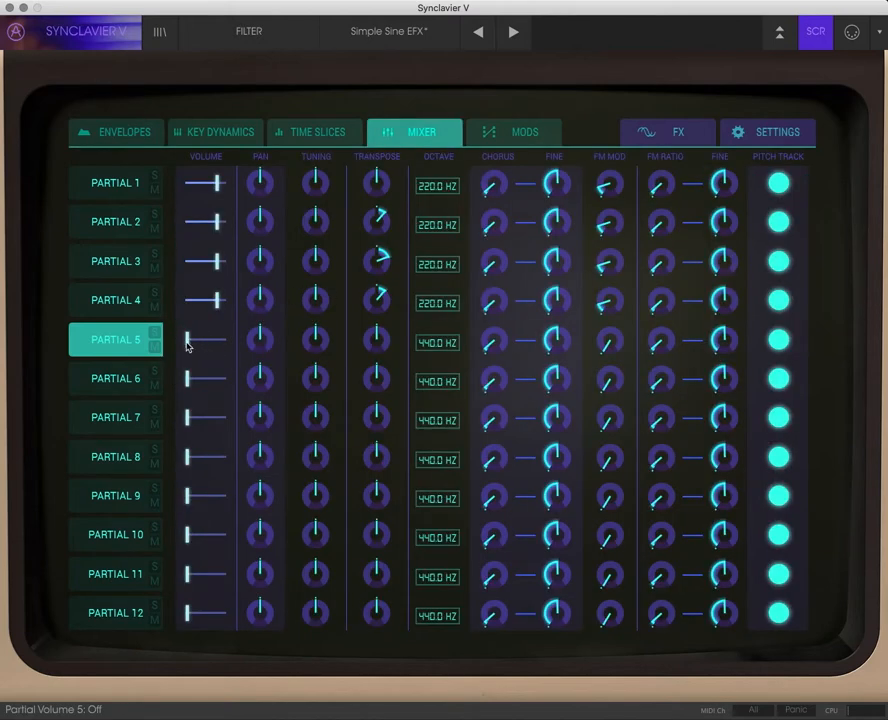
pyautogui.moveTo(187, 345); pyautogui.dragTo(331, 325)
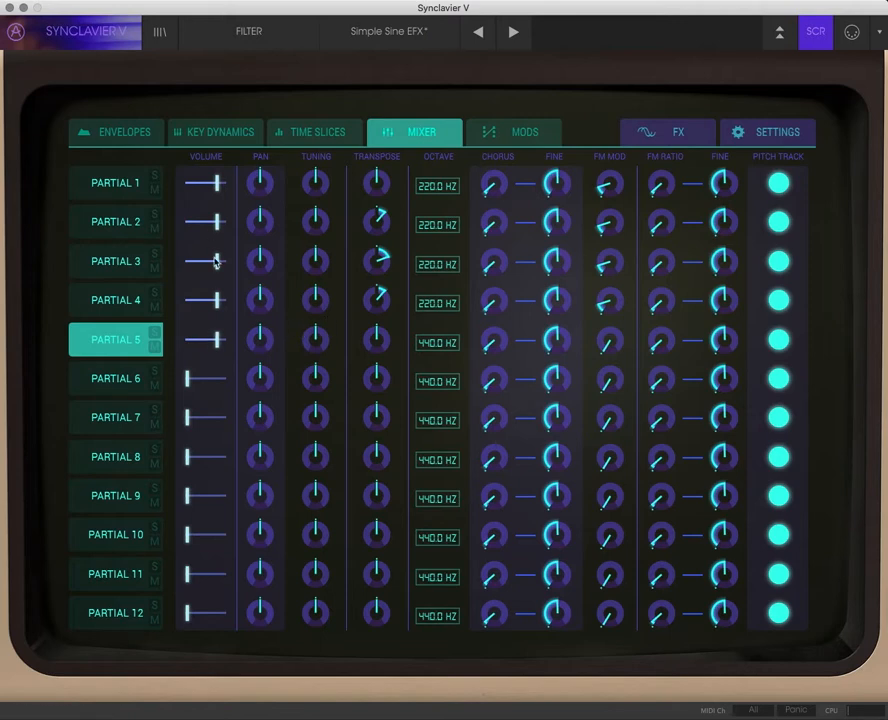
# Turn on portamento for the timbre and adjust its rate slightly.
pyautogui.click(799, 133)
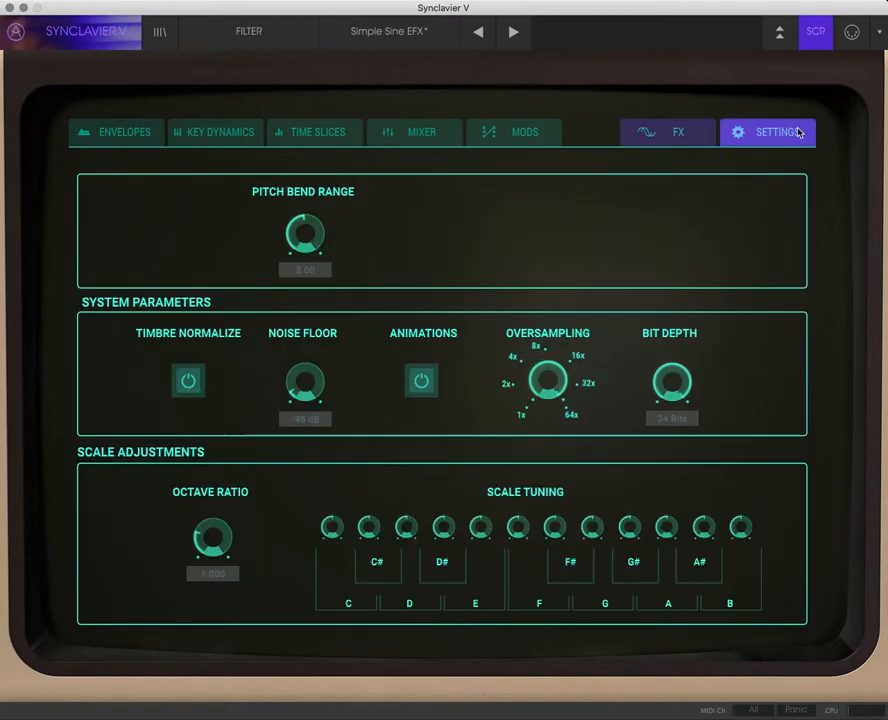
pyautogui.click(818, 28)
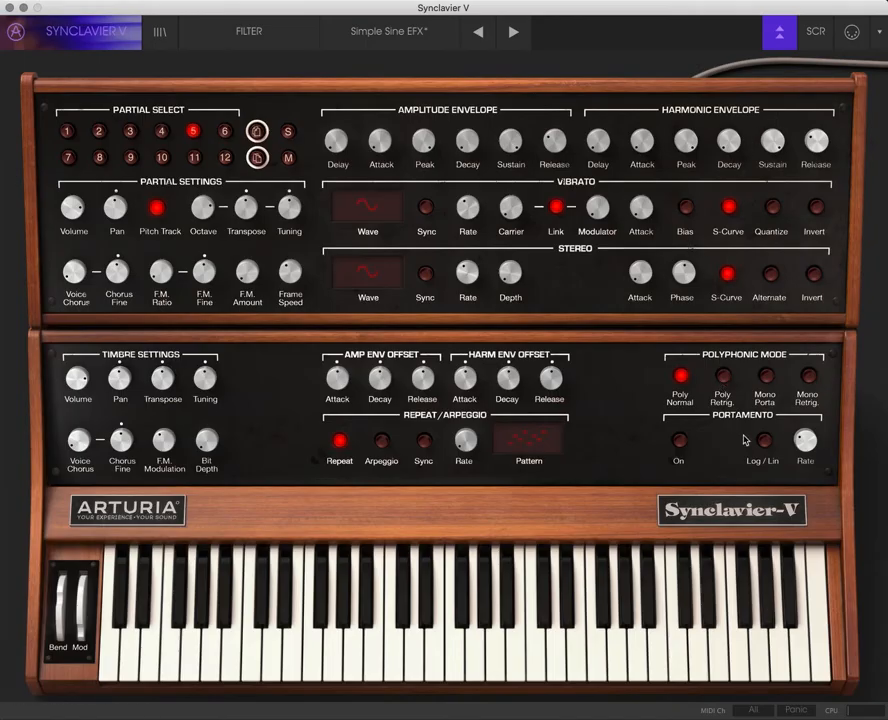
pyautogui.click(679, 441)
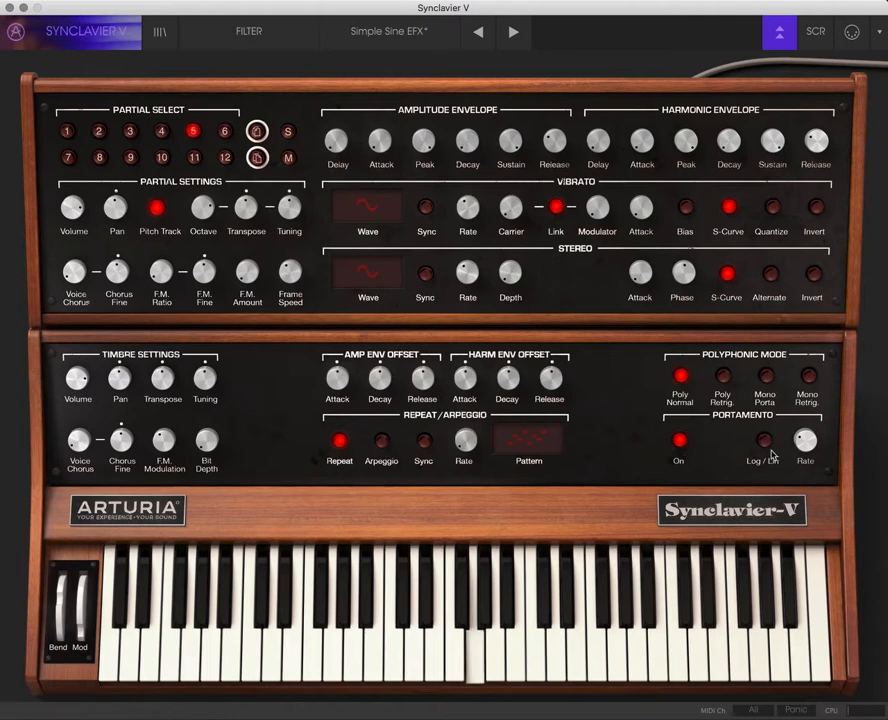
pyautogui.moveTo(804, 444); pyautogui.dragTo(799, 455)
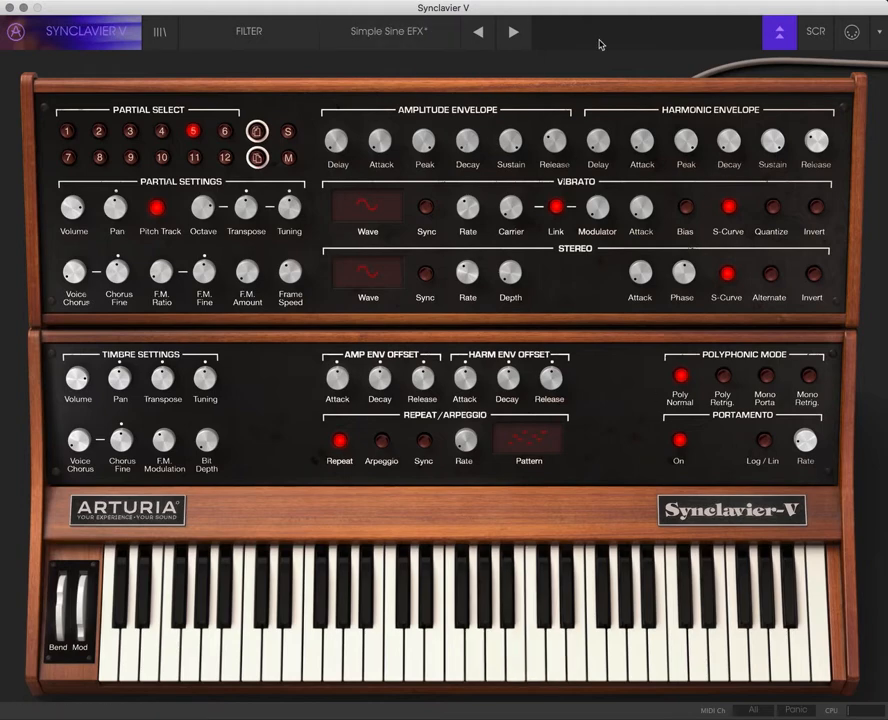
# Add a very small amount of FM modulation to Partial 5.
pyautogui.click(827, 33)
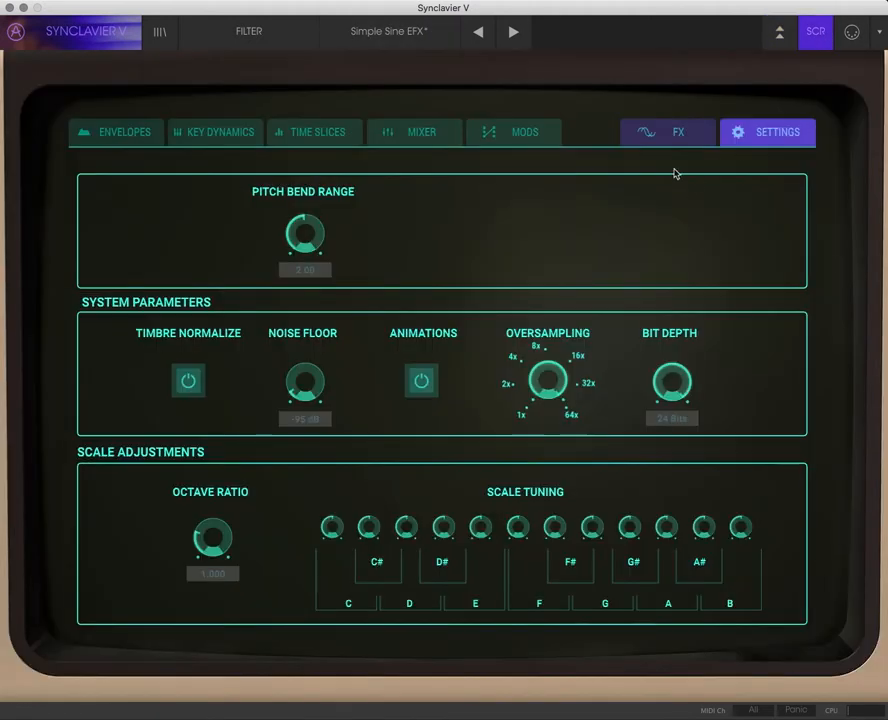
pyautogui.click(538, 138)
pyautogui.click(450, 139)
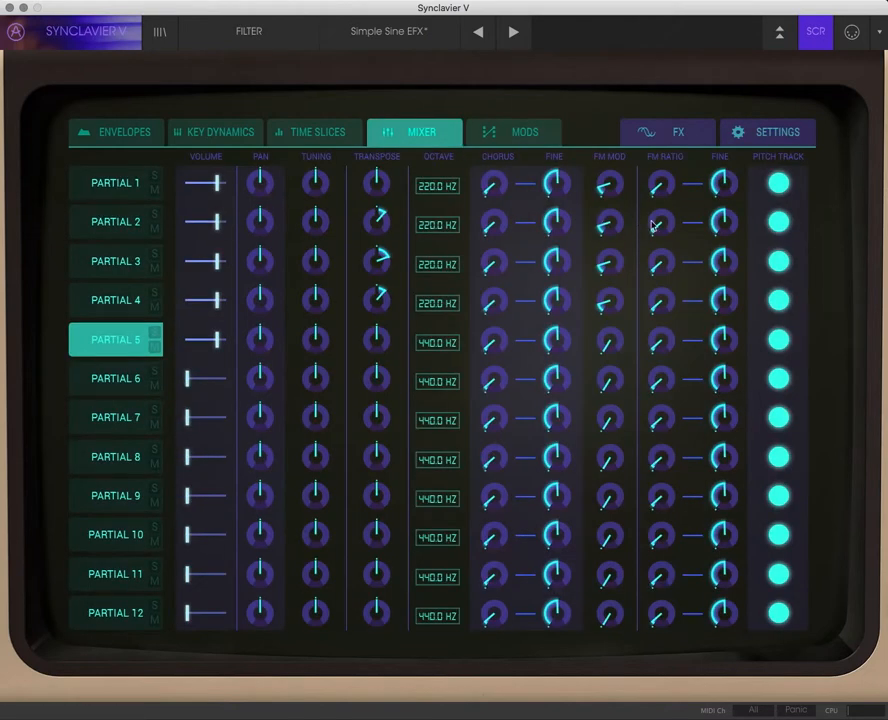
pyautogui.moveTo(611, 342); pyautogui.dragTo(611, 340)
# Shape Partial 5's harmonic envelope with a peak of 17.2 and a decay of 1.90 s.
pyautogui.click(152, 134)
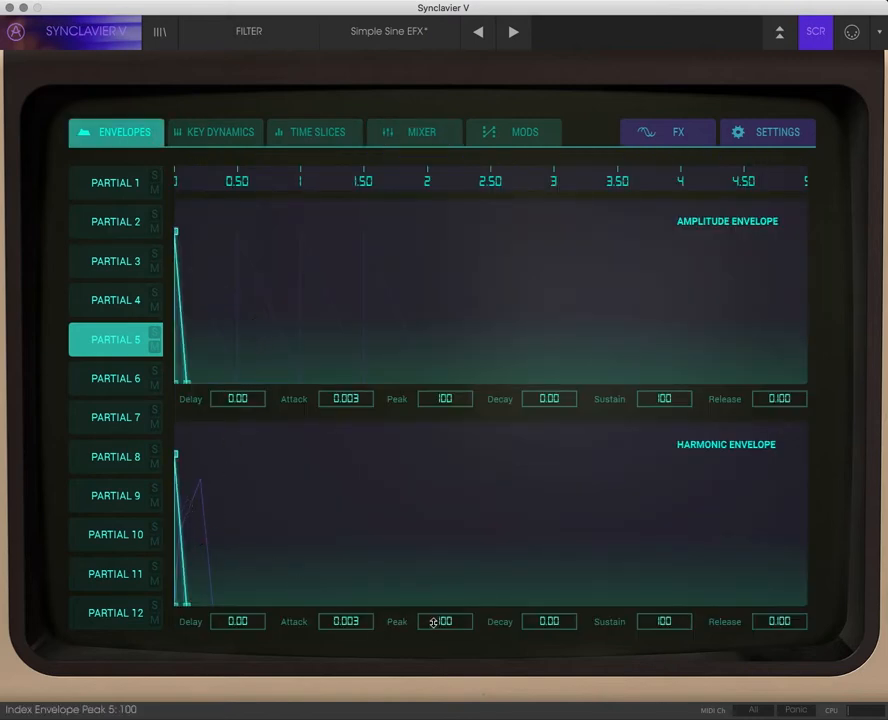
pyautogui.moveTo(440, 621); pyautogui.dragTo(478, 698)
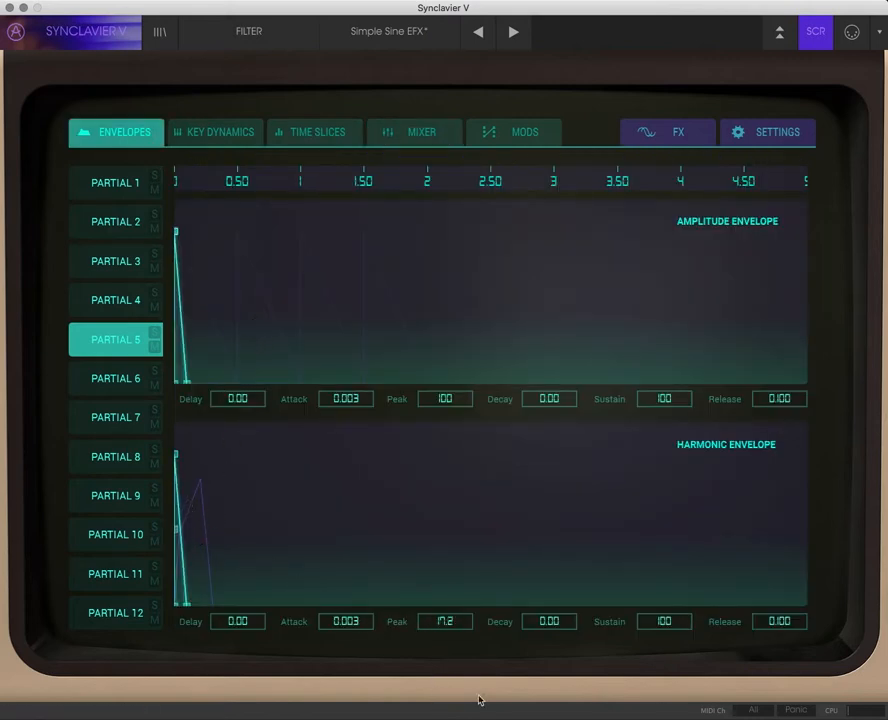
pyautogui.moveTo(559, 623); pyautogui.dragTo(599, 493)
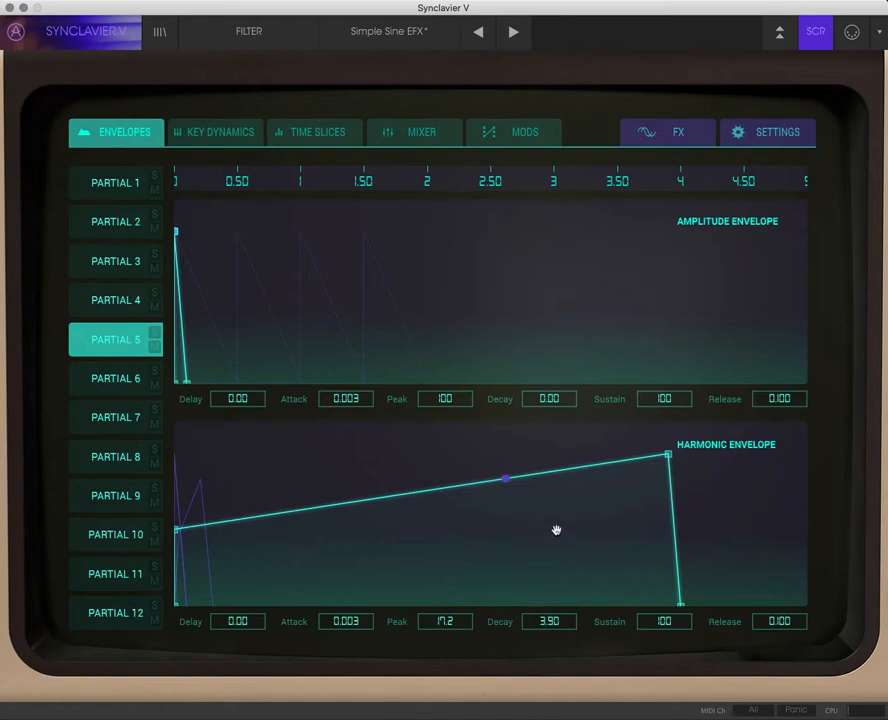
pyautogui.moveTo(551, 619); pyautogui.dragTo(551, 636)
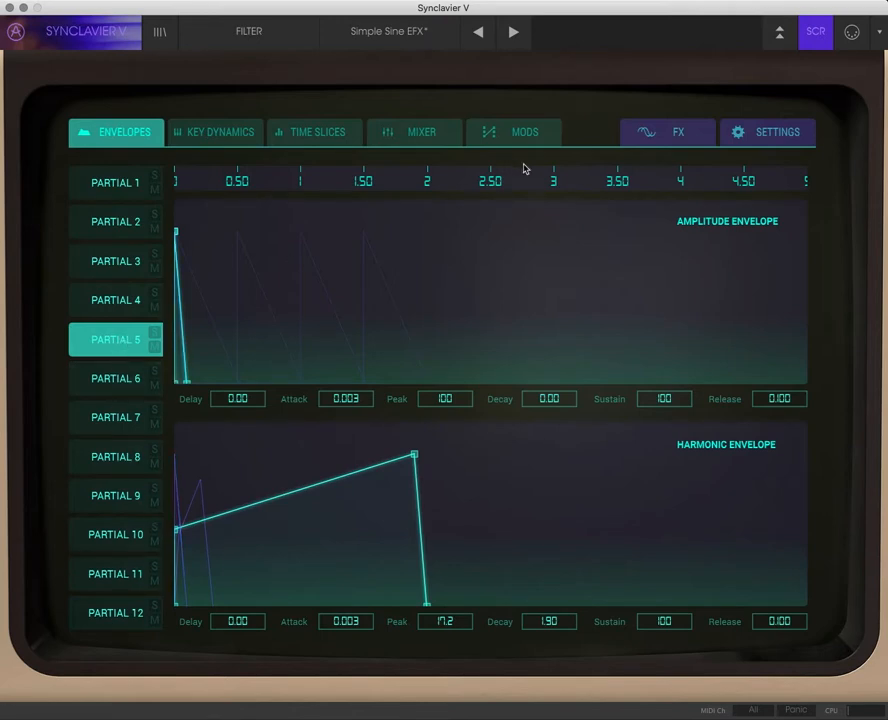
# Duplicate Partial 5's settings onto Partial 6.
pyautogui.click(810, 38)
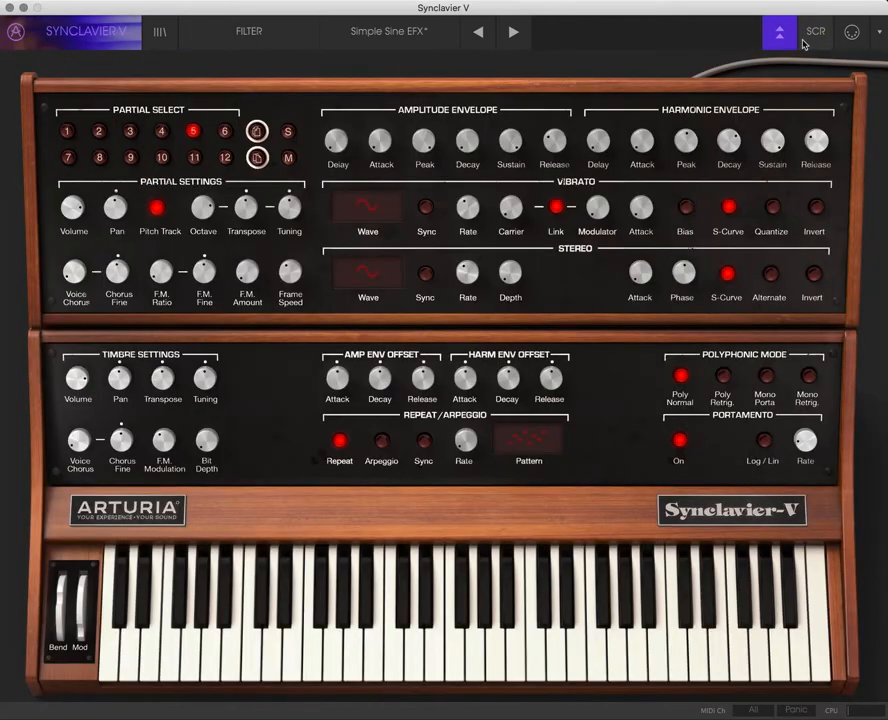
pyautogui.click(226, 133)
pyautogui.click(815, 31)
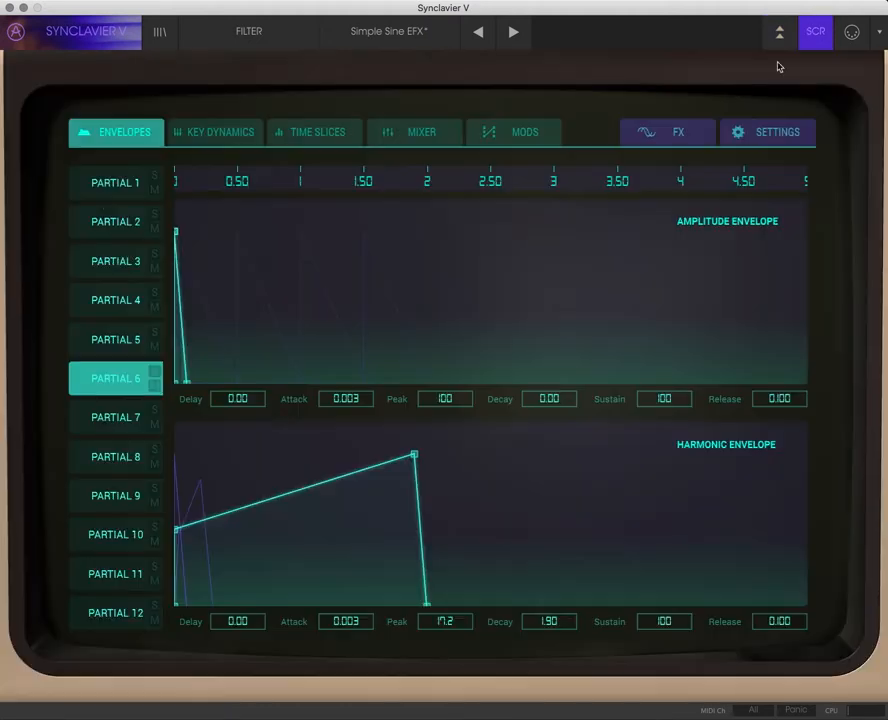
# Pan Partial 5 left and Partial 6 right, detune them slightly apart, and nudge Partial 5's chorus fine down and FM ratio fine up.
pyautogui.click(403, 134)
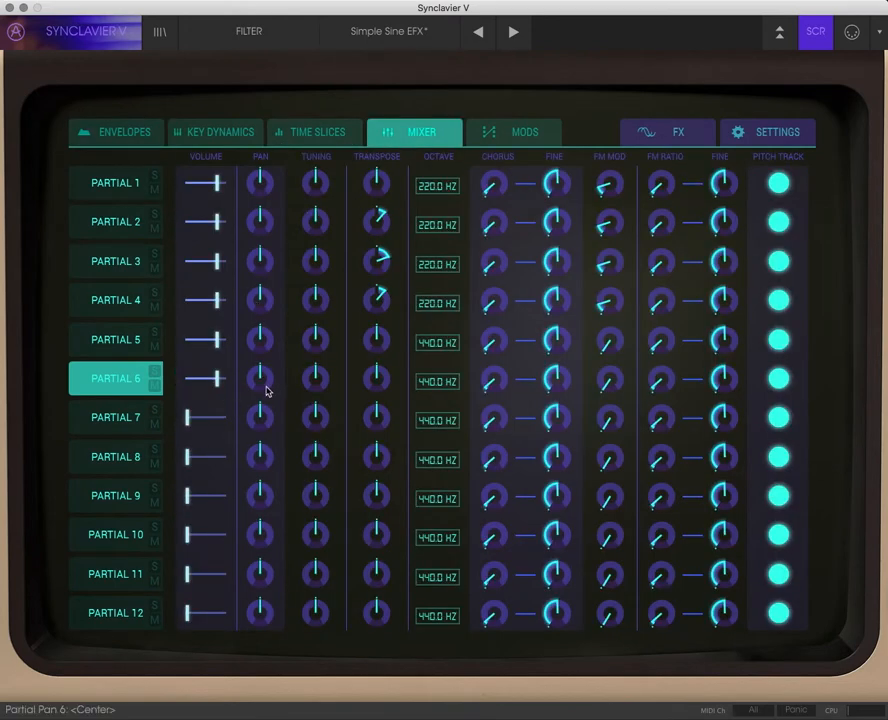
pyautogui.moveTo(262, 338); pyautogui.dragTo(333, 367)
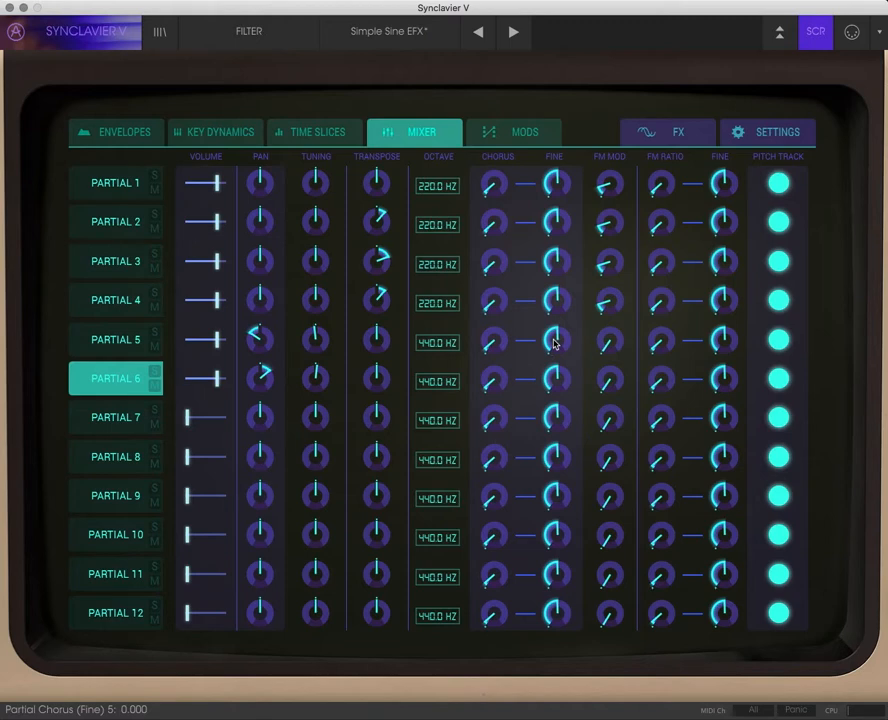
pyautogui.moveTo(555, 343); pyautogui.dragTo(555, 347)
pyautogui.moveTo(718, 346); pyautogui.dragTo(718, 342)
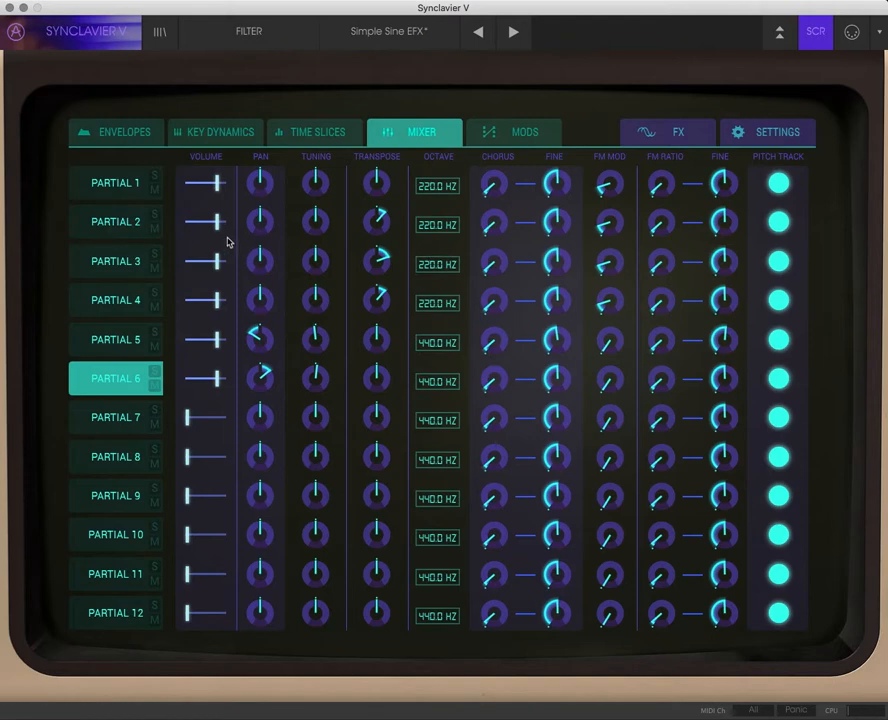
# Set the harmonic envelope of Partials 1 through 4 to attack 0.014 s, peak 11.0, decay 0.160 s and sustain 27.5.
pyautogui.click(112, 194)
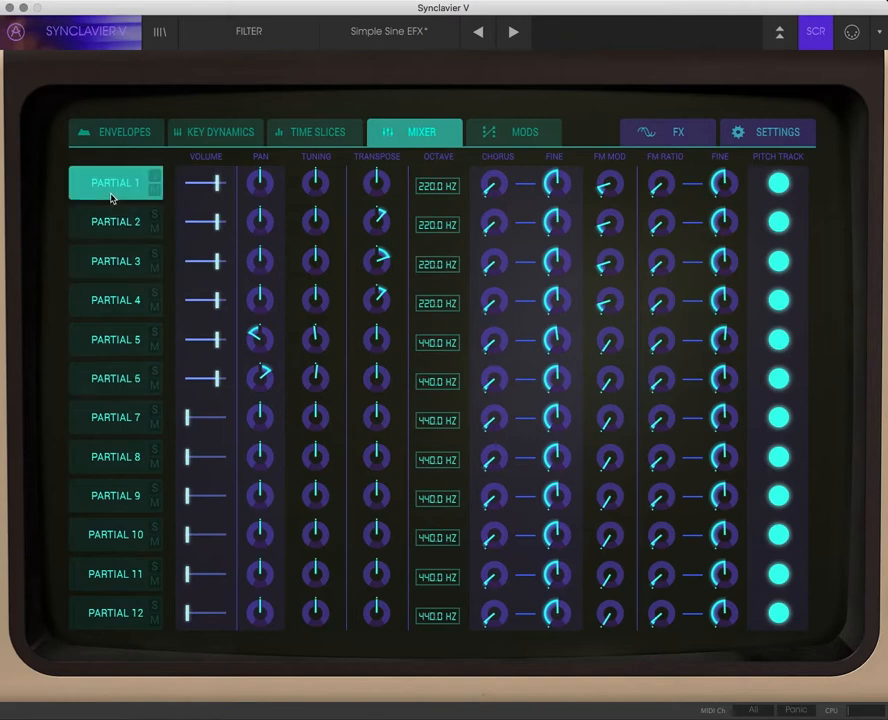
pyautogui.keyDown('shift'); pyautogui.click(134, 308); pyautogui.keyUp('shift')
pyautogui.click(118, 132)
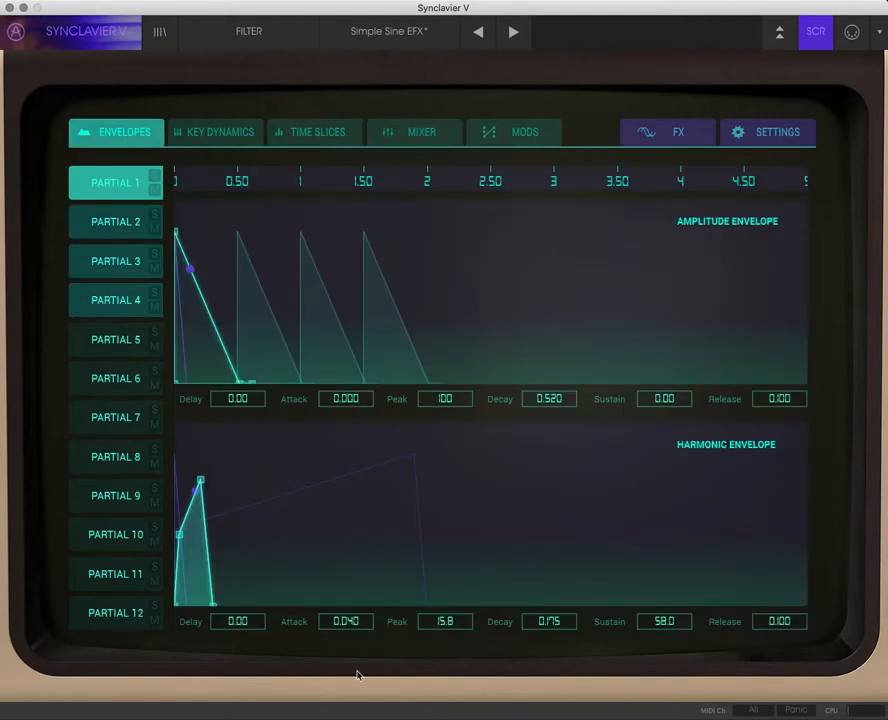
pyautogui.moveTo(341, 622); pyautogui.dragTo(422, 637)
pyautogui.moveTo(550, 626)
pyautogui.mouseDown()
pyautogui.moveTo(546, 642)
pyautogui.moveTo(543, 618)
pyautogui.mouseUp()
pyautogui.moveTo(662, 626); pyautogui.dragTo(654, 662)
pyautogui.moveTo(444, 620); pyautogui.dragTo(446, 634)
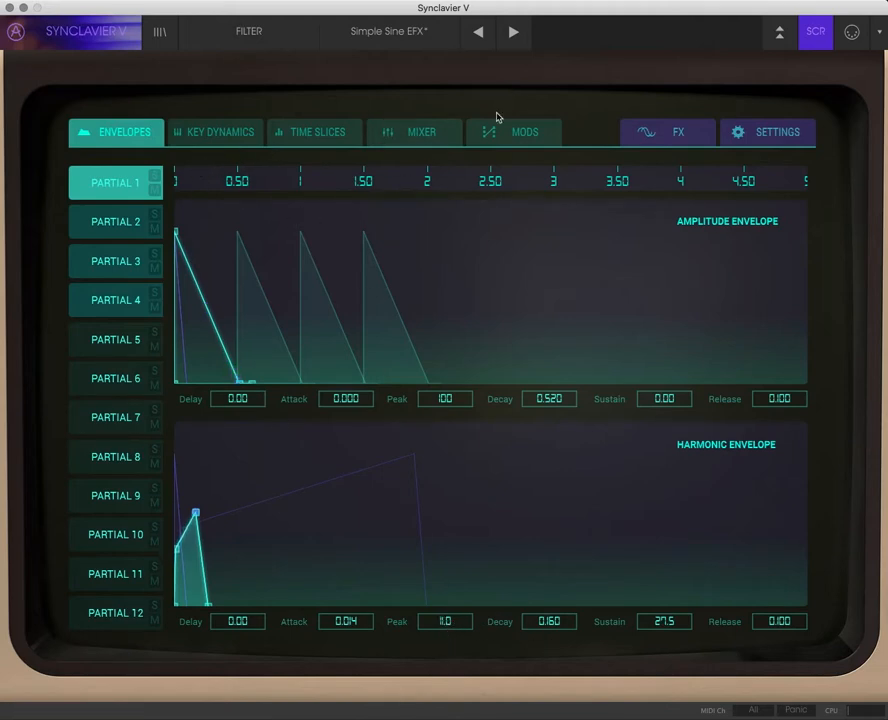
# Draw low-level modulator harmonics in the basic time slices, 10 through 14 for Partial 1 and 16 through 19 for Partial 2.
pyautogui.click(337, 139)
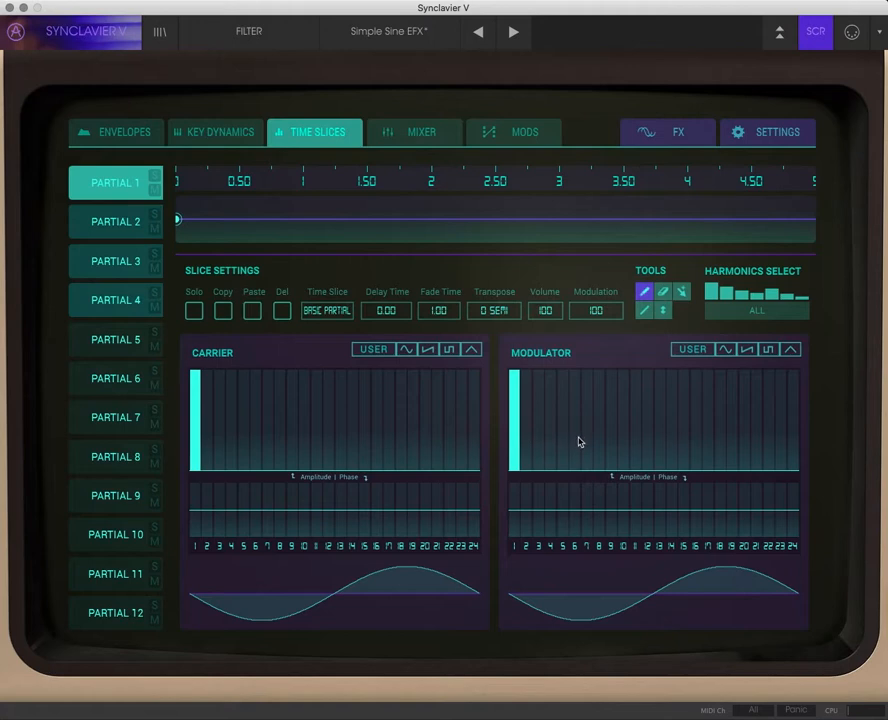
pyautogui.moveTo(625, 457); pyautogui.dragTo(675, 455)
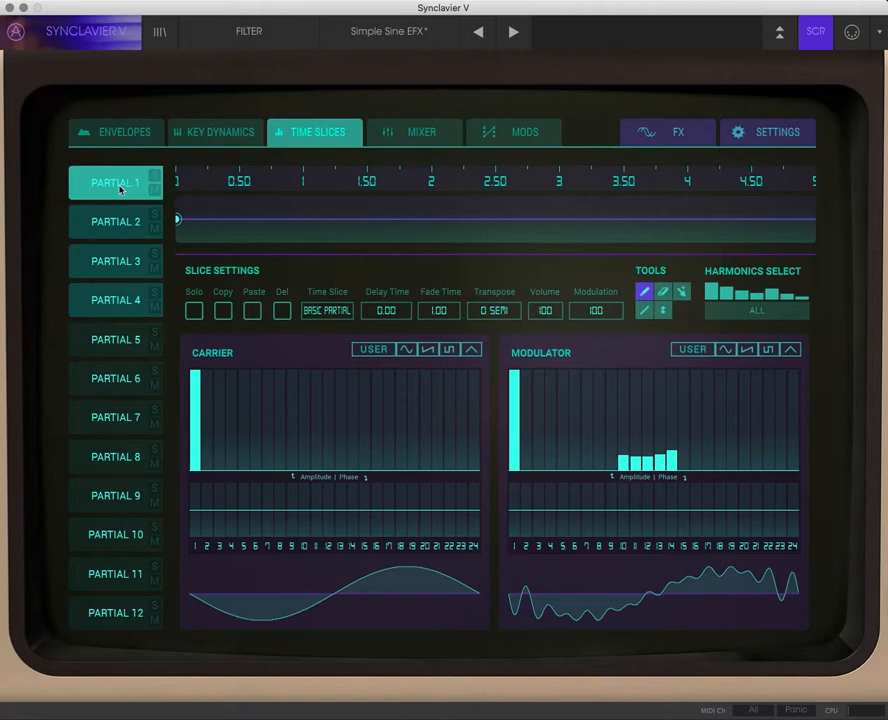
pyautogui.click(118, 222)
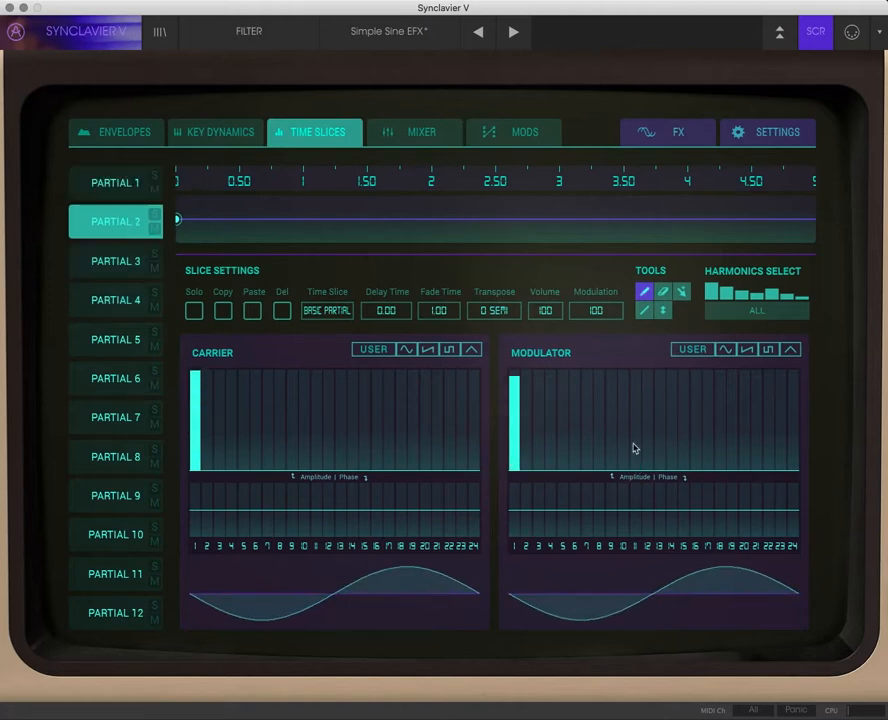
pyautogui.moveTo(696, 461); pyautogui.dragTo(729, 462)
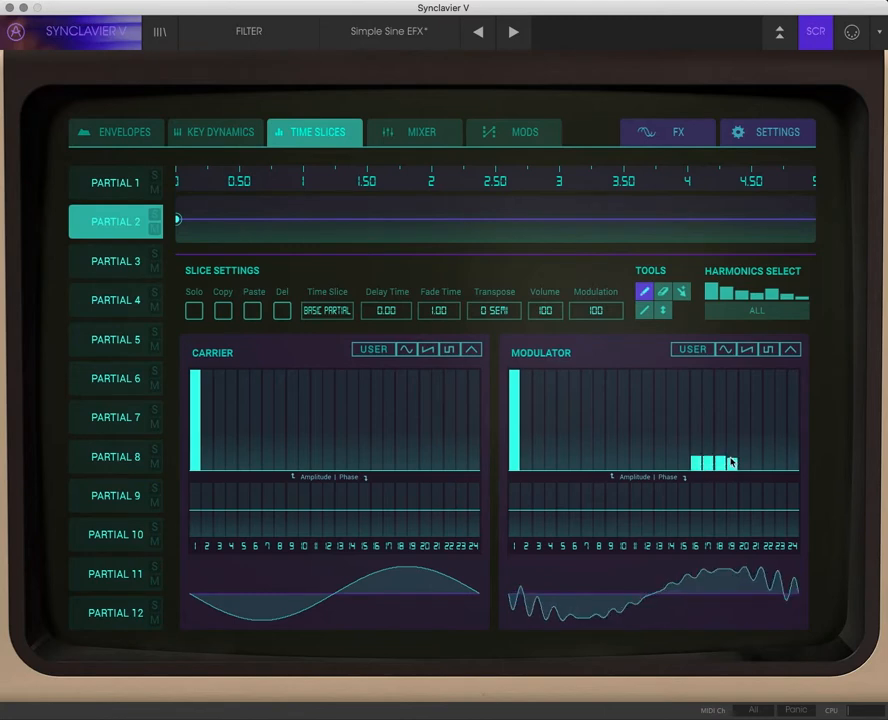
# Draw low-level modulator harmonics in the basic time slices, 7 through 10 for Partial 3 and 21 through 23 for Partial 4.
pyautogui.click(128, 261)
pyautogui.moveTo(583, 461); pyautogui.dragTo(624, 461)
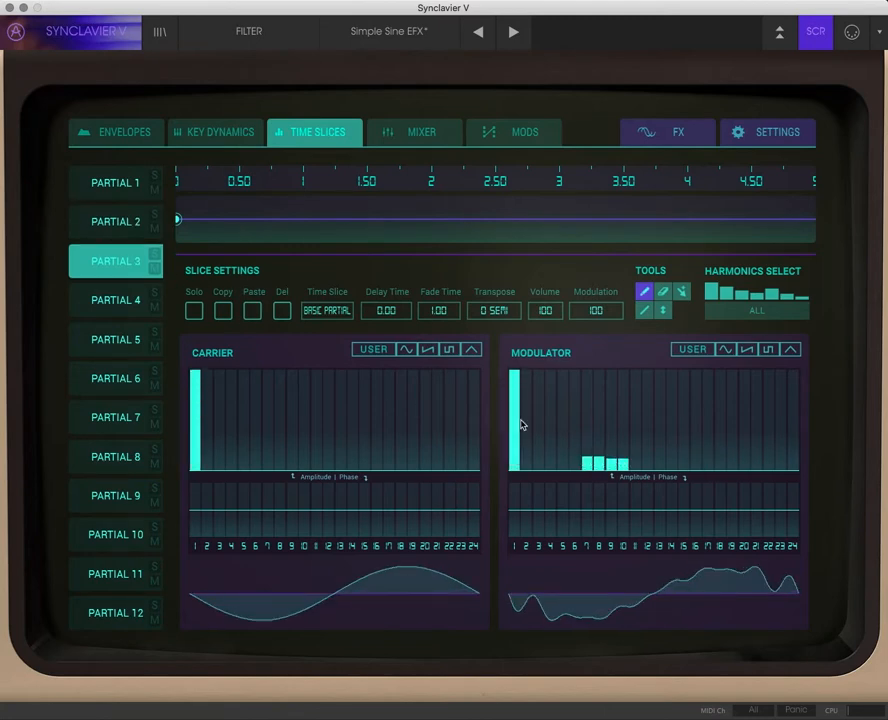
pyautogui.click(128, 299)
pyautogui.moveTo(753, 452); pyautogui.dragTo(787, 452)
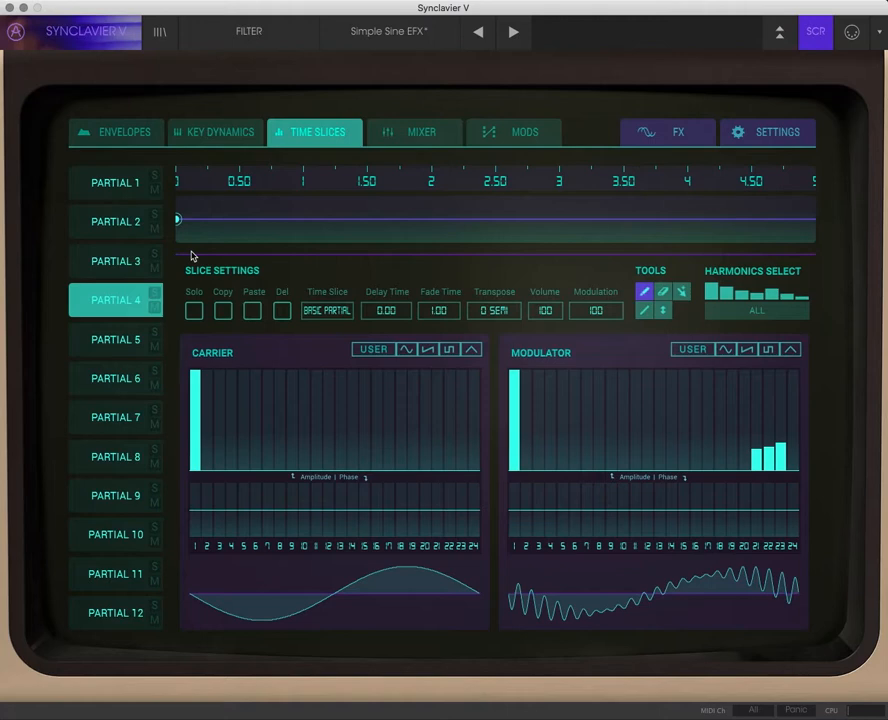
# Compare the basic time-slice harmonics of Partials 1 through 5.
pyautogui.click(123, 195)
pyautogui.click(120, 224)
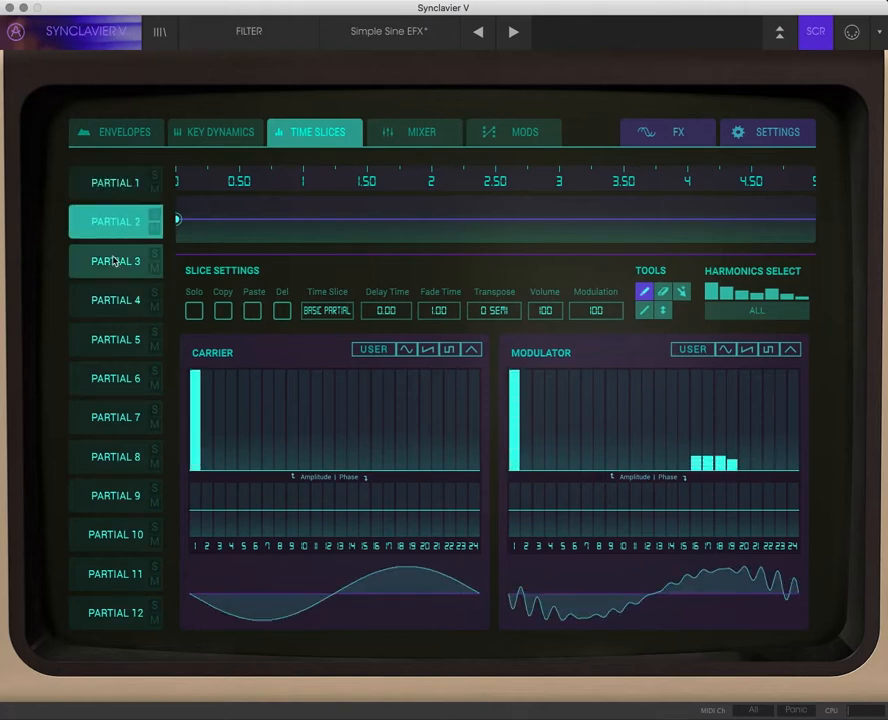
pyautogui.click(116, 263)
pyautogui.click(118, 302)
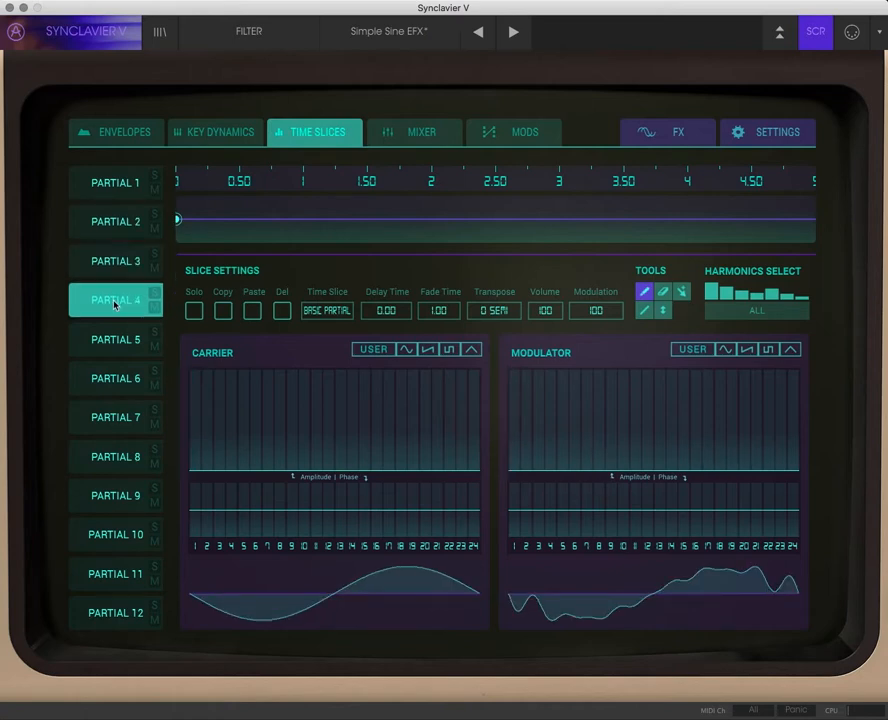
pyautogui.click(120, 337)
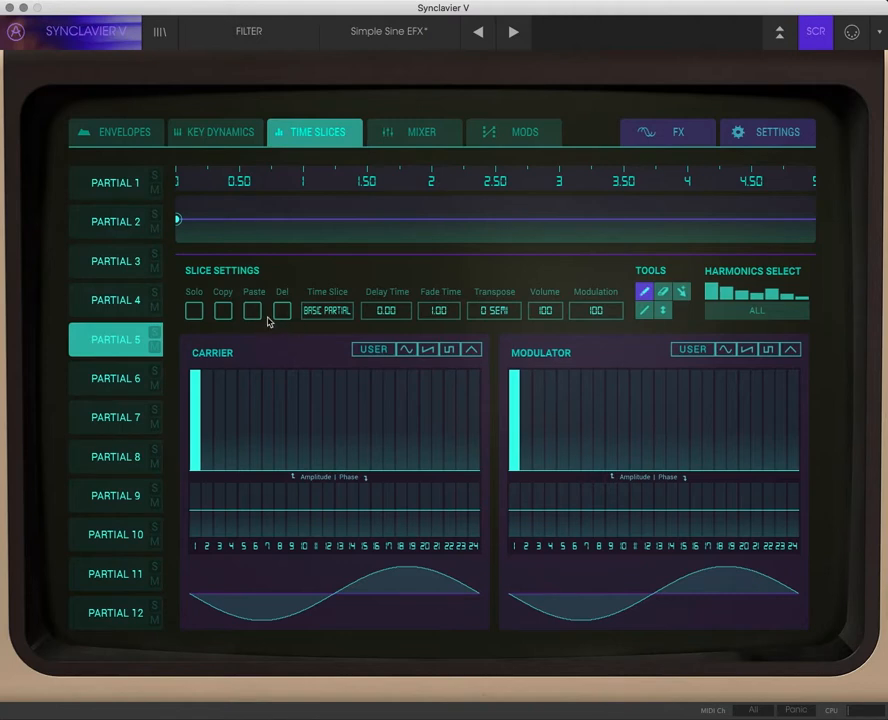
pyautogui.click(133, 192)
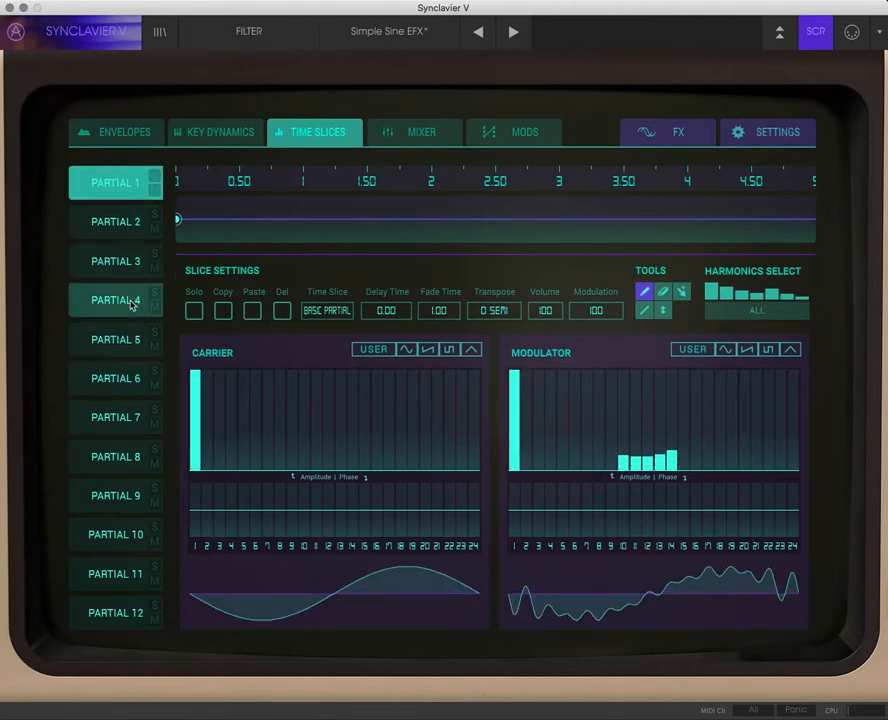
pyautogui.click(136, 302)
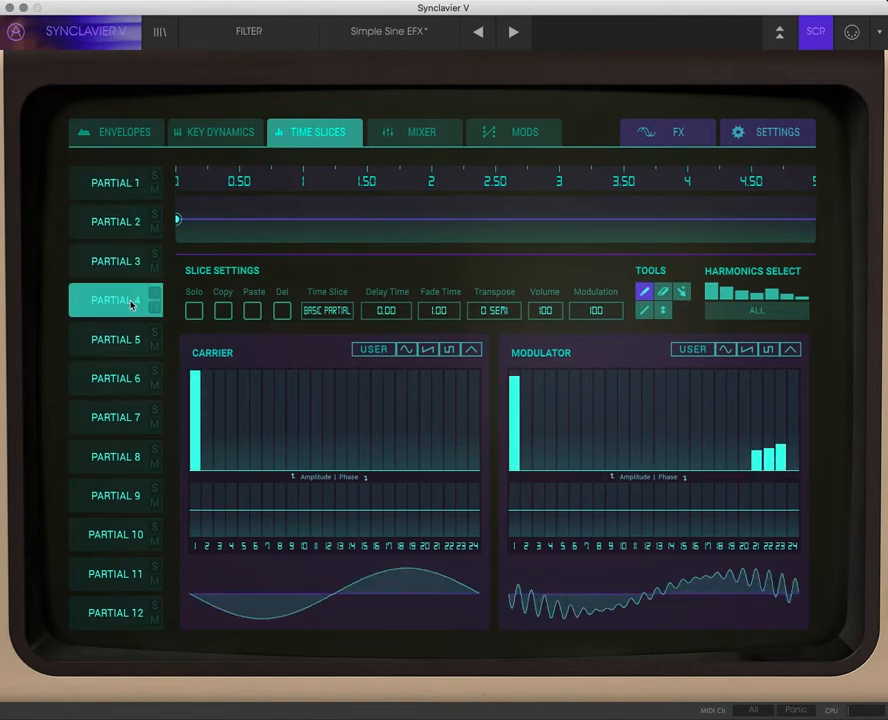
# Set Partials 1 through 4 together to harmonic envelope peak 9.20, decay 0.340 s and sustain 47.0, and octave 110.0 Hz.
pyautogui.click(114, 196)
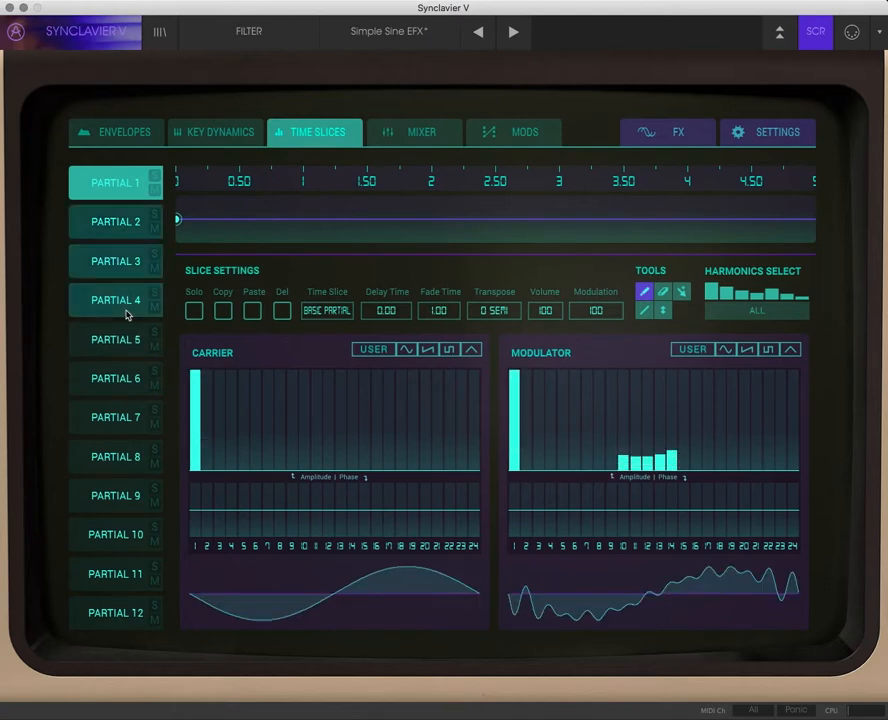
pyautogui.click(130, 133)
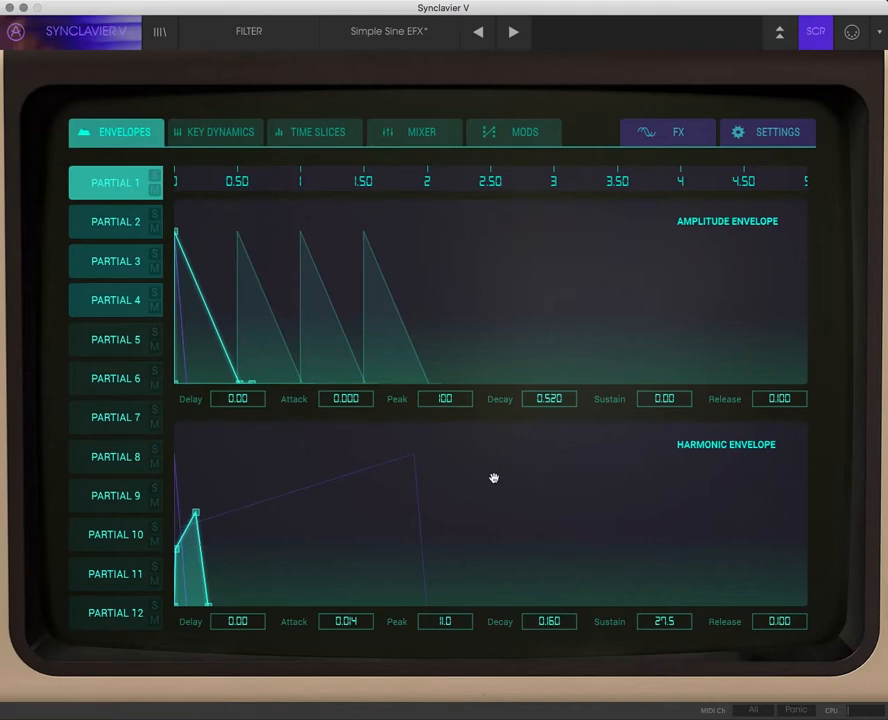
pyautogui.moveTo(443, 622); pyautogui.dragTo(452, 635)
pyautogui.moveTo(660, 622); pyautogui.dragTo(662, 594)
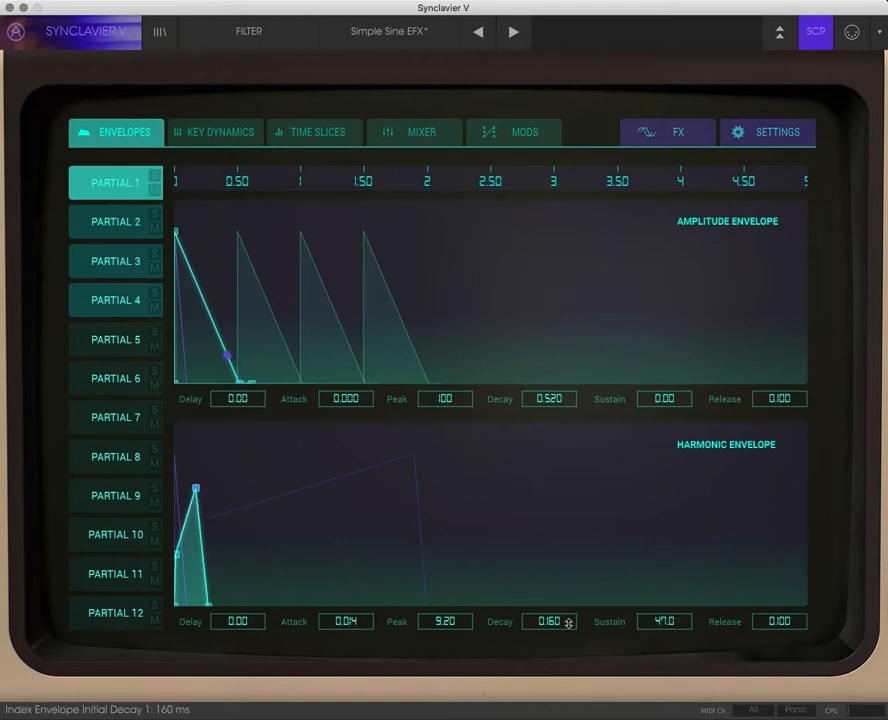
pyautogui.moveTo(557, 622)
pyautogui.mouseDown()
pyautogui.moveTo(565, 601)
pyautogui.moveTo(565, 612)
pyautogui.mouseUp()
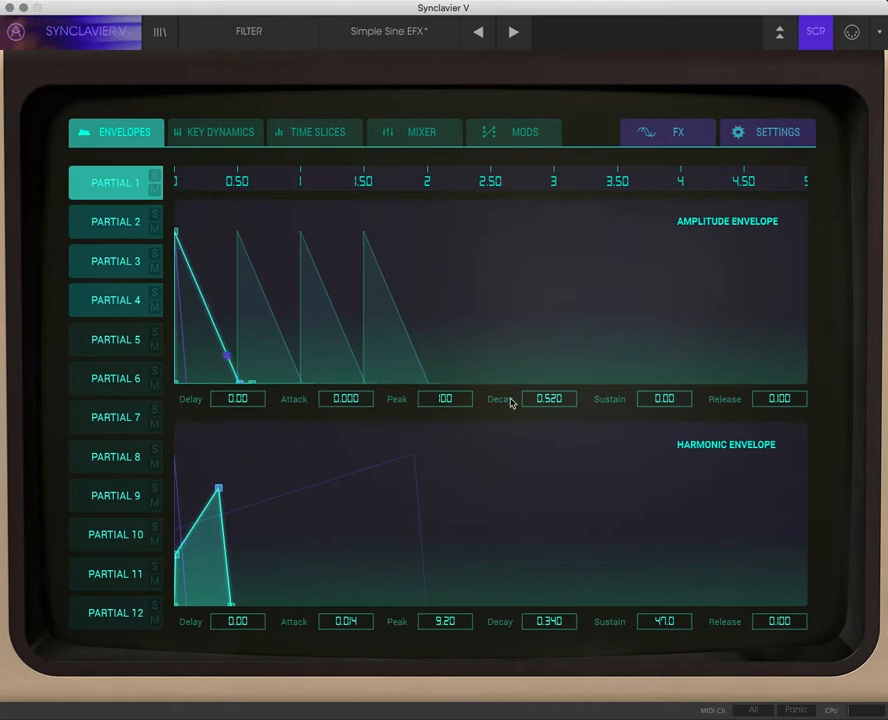
pyautogui.click(413, 140)
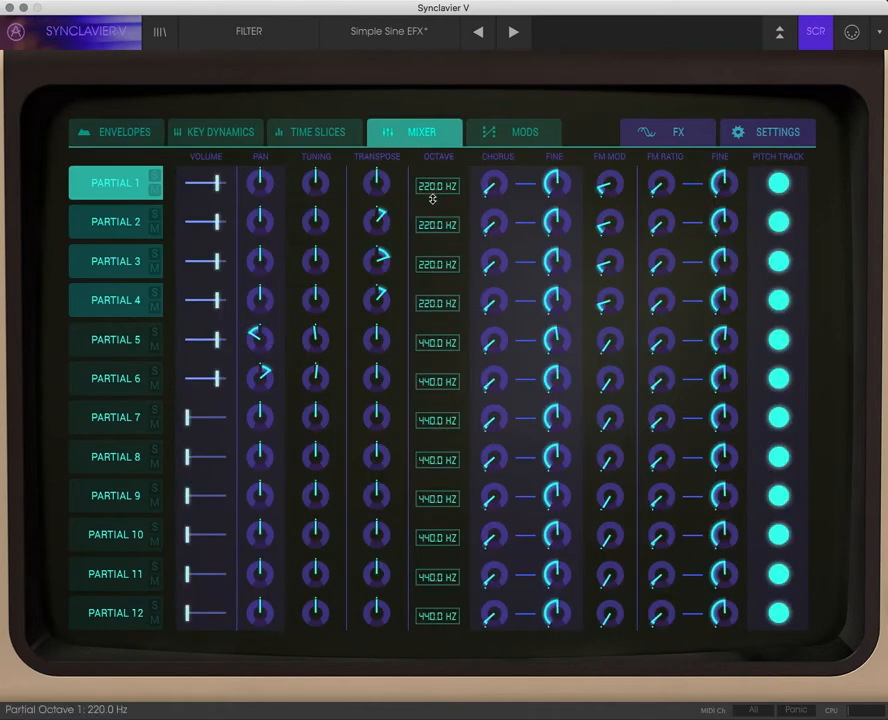
pyautogui.moveTo(436, 194); pyautogui.dragTo(434, 204)
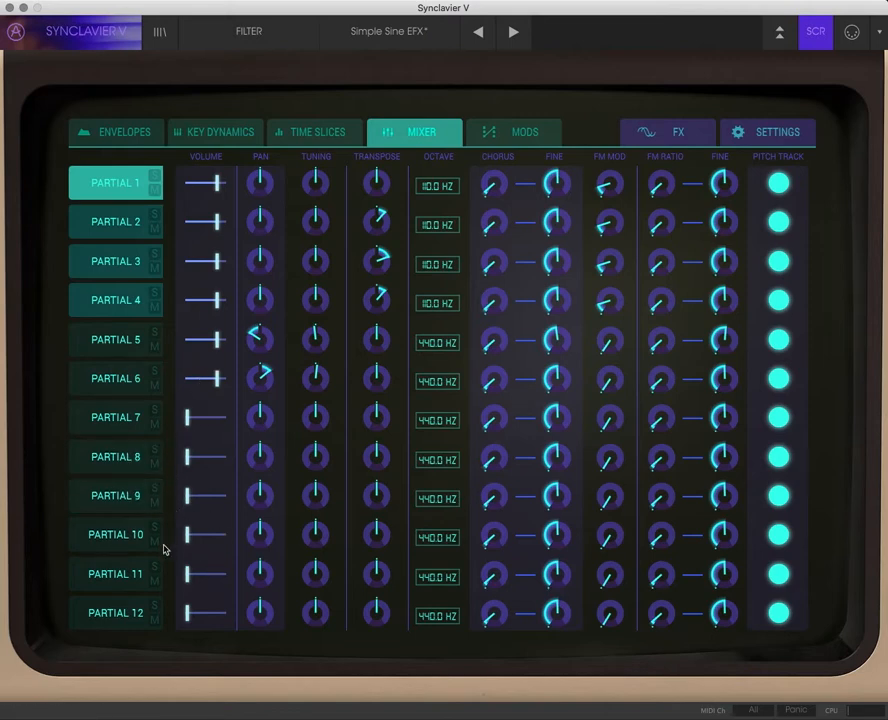
# Raise Partial 12's volume to -9.4 dB, solo it and turn off its pitch tracking.
pyautogui.click(119, 622)
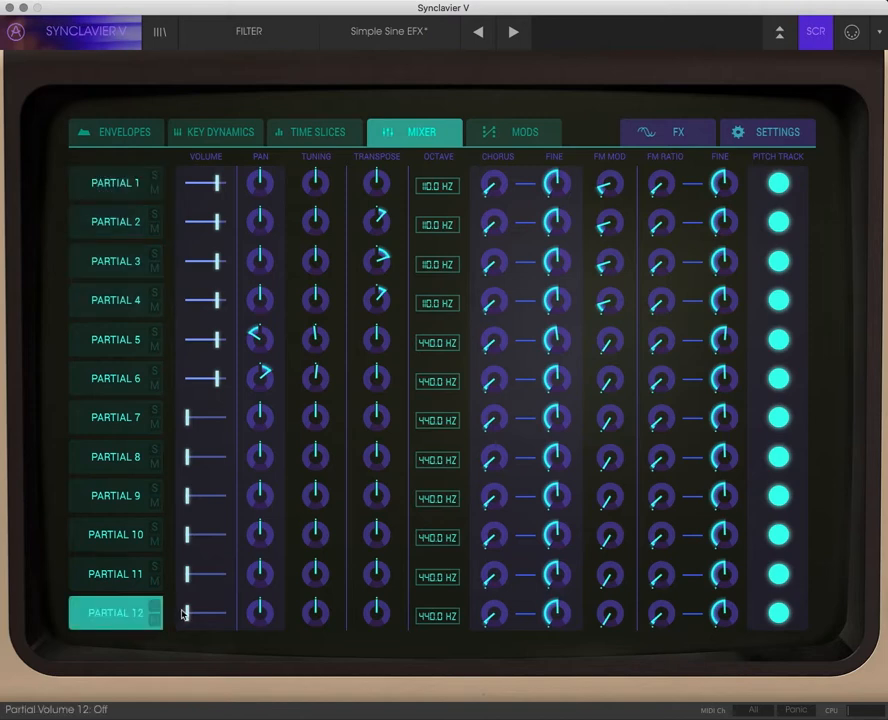
pyautogui.moveTo(190, 615); pyautogui.dragTo(329, 616)
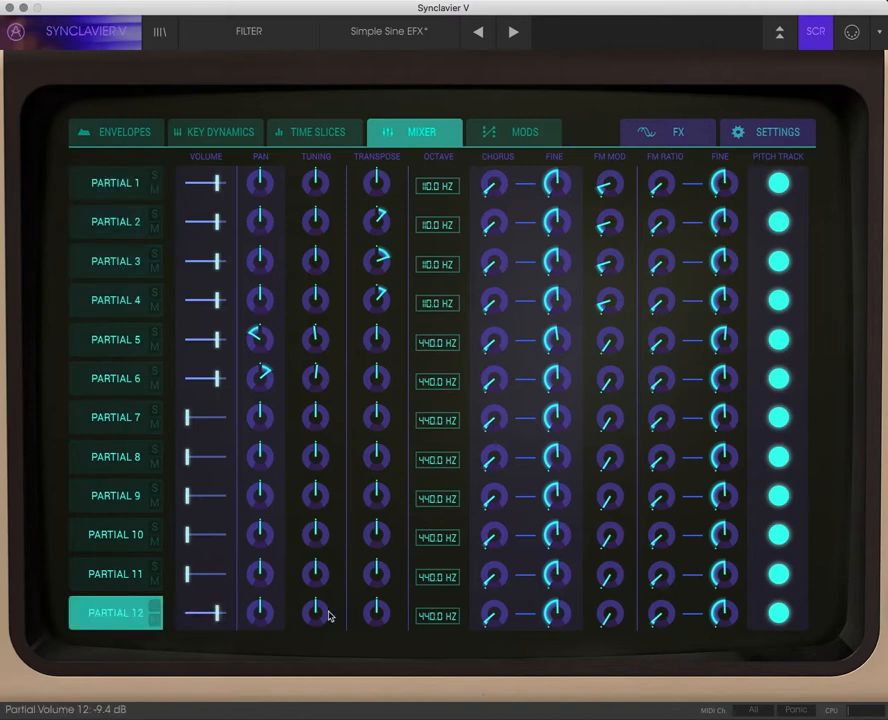
pyautogui.click(154, 606)
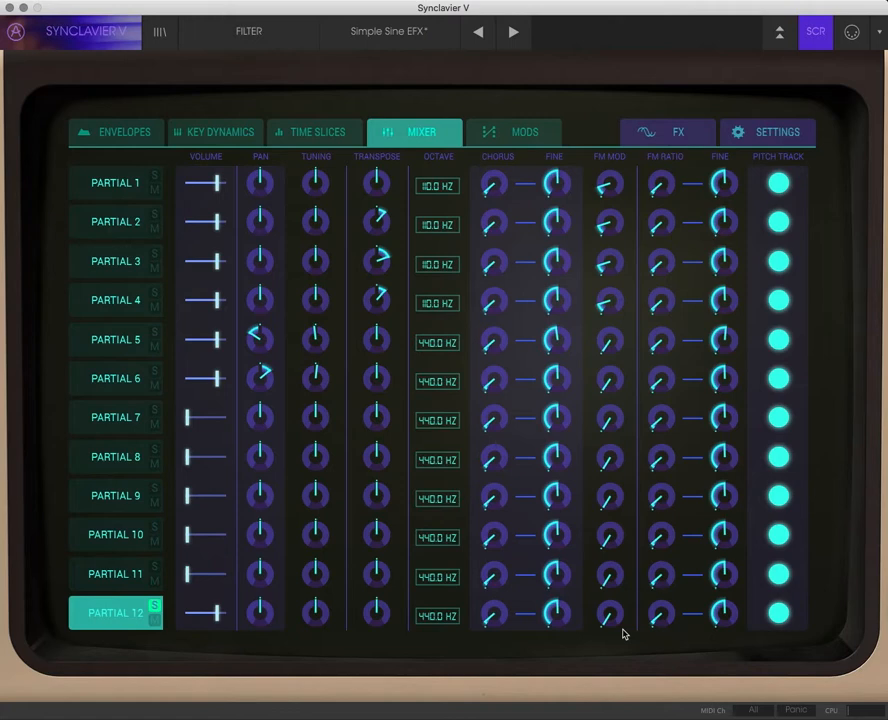
pyautogui.click(778, 614)
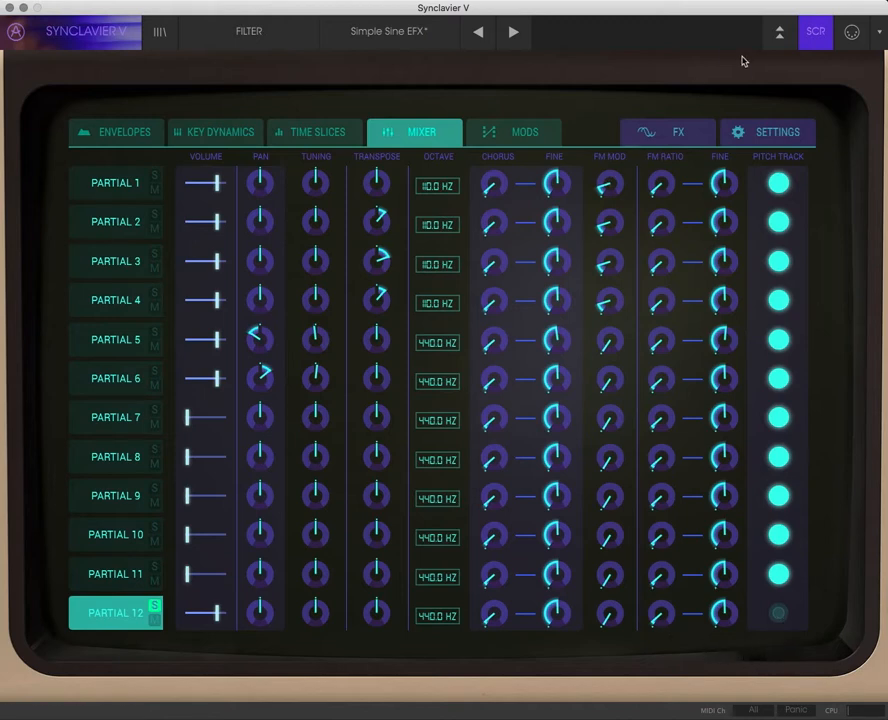
pyautogui.click(813, 40)
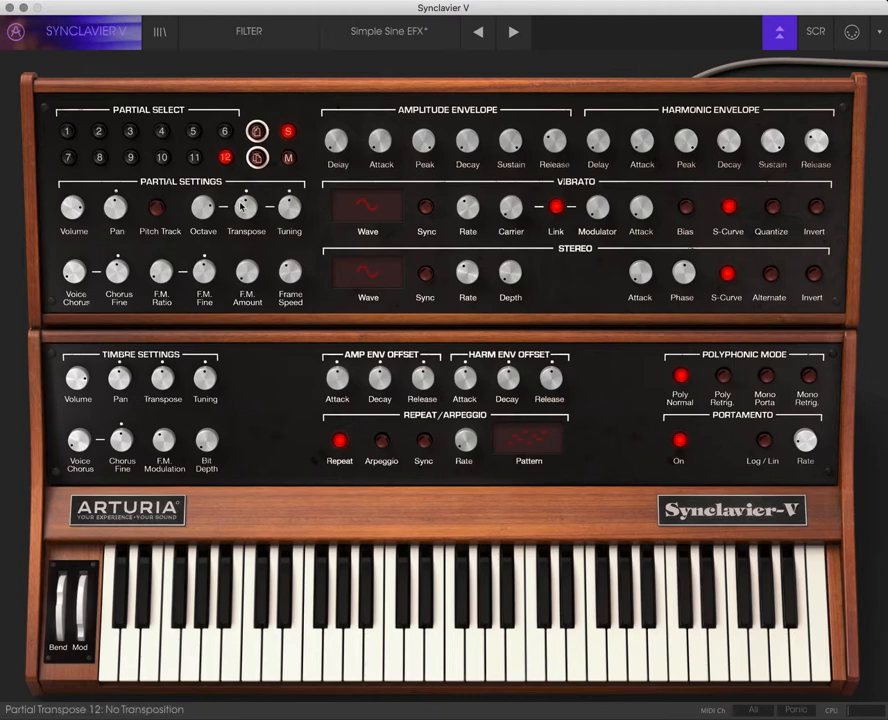
pyautogui.click(816, 31)
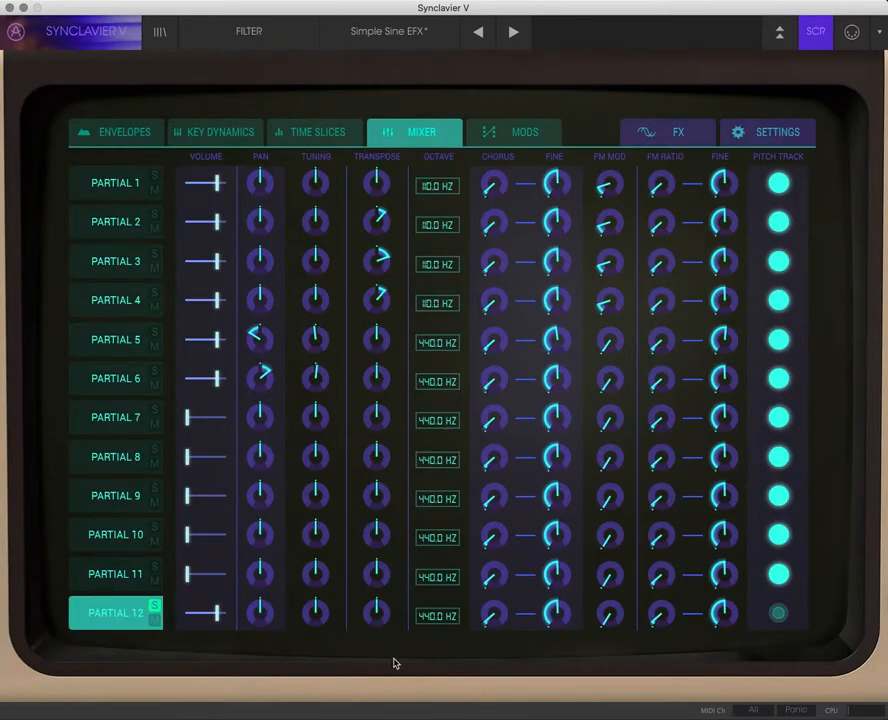
# Set Partial 12's octave to 6.875 Hz and raise its FM modulation to about two thirds.
pyautogui.moveTo(437, 616); pyautogui.dragTo(437, 665)
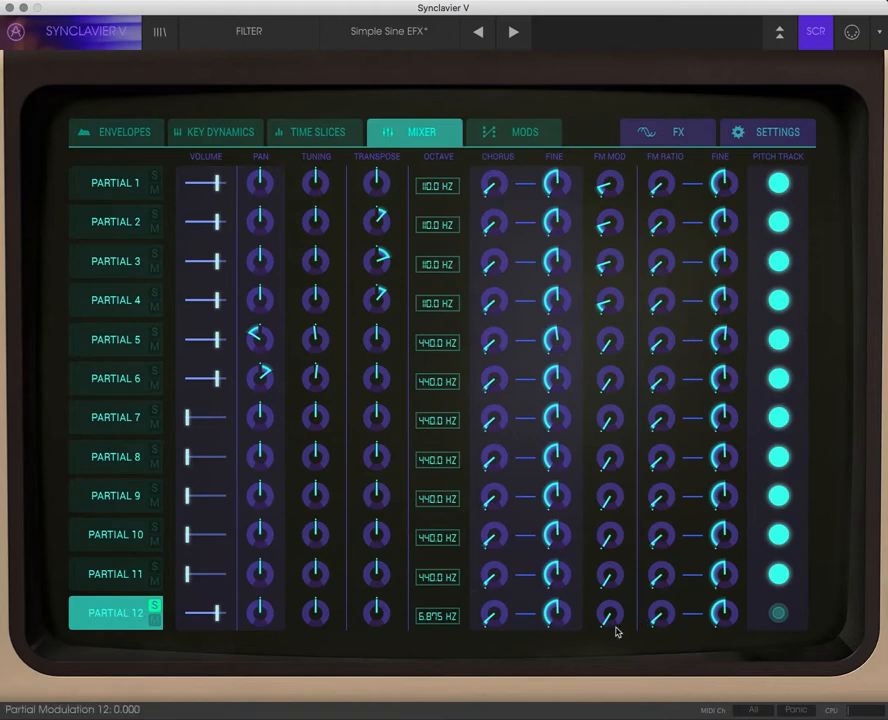
pyautogui.moveTo(610, 622); pyautogui.dragTo(634, 533)
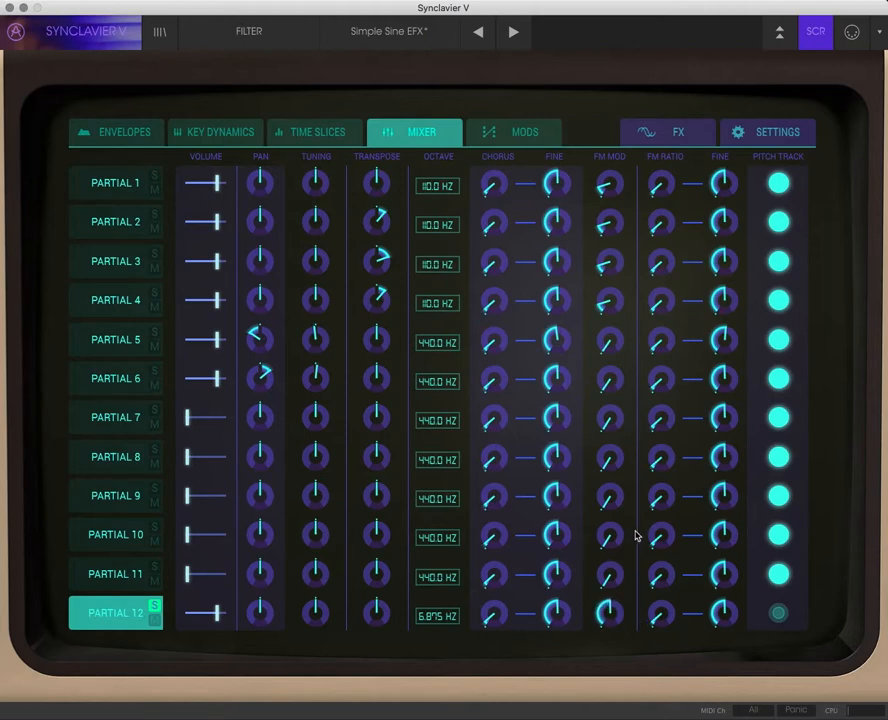
pyautogui.scroll(5, 612, 618)
pyautogui.scroll(-1, 611, 628)
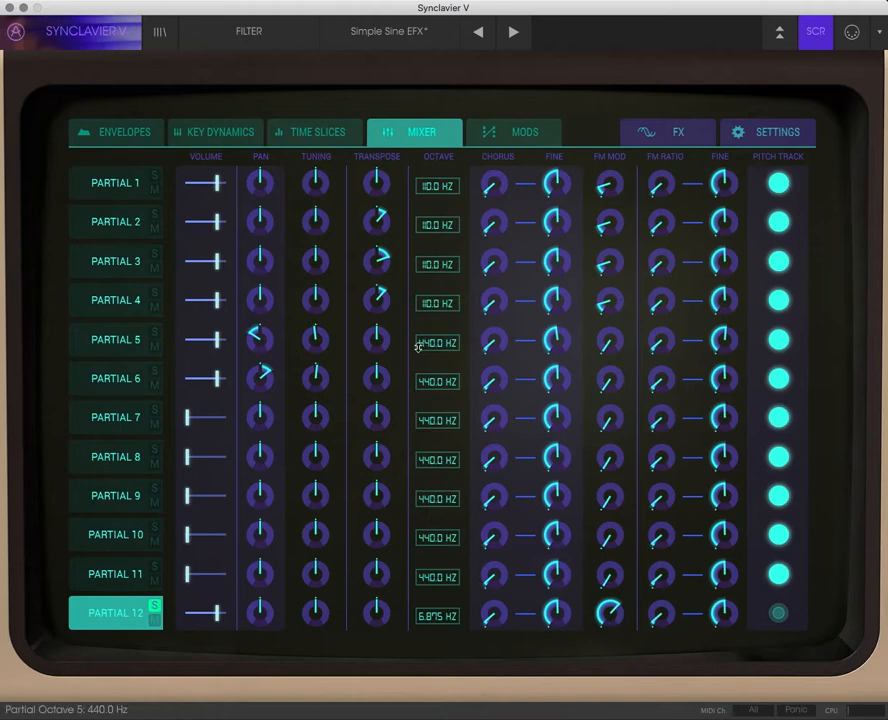
# Set Partial 12's amplitude envelope to sustain 0.00 and decay 0.980 s.
pyautogui.click(127, 134)
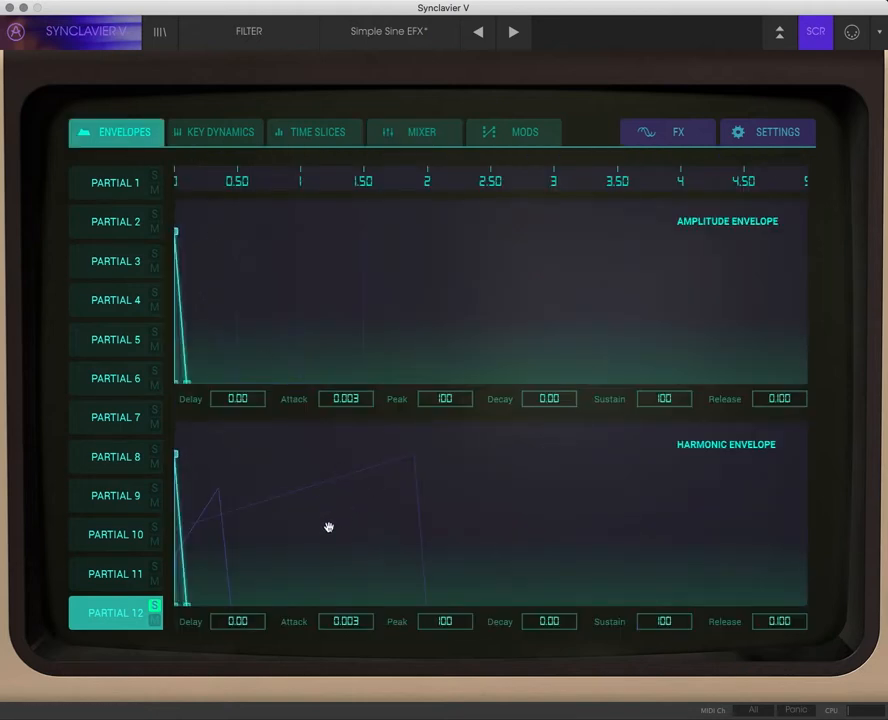
pyautogui.moveTo(654, 402); pyautogui.dragTo(660, 670)
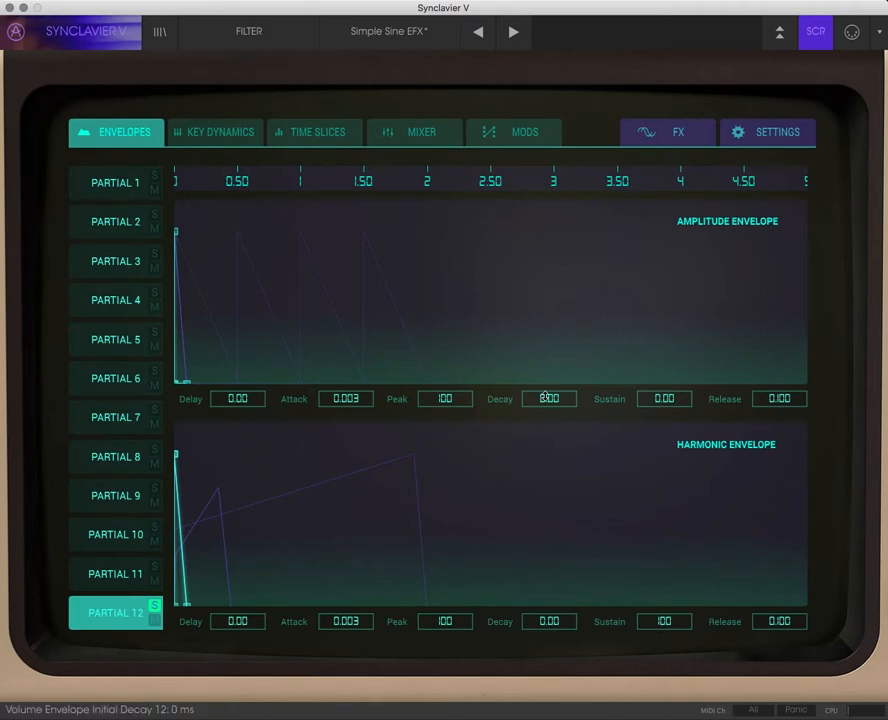
pyautogui.moveTo(547, 402); pyautogui.dragTo(554, 316)
pyautogui.moveTo(554, 397); pyautogui.dragTo(554, 381)
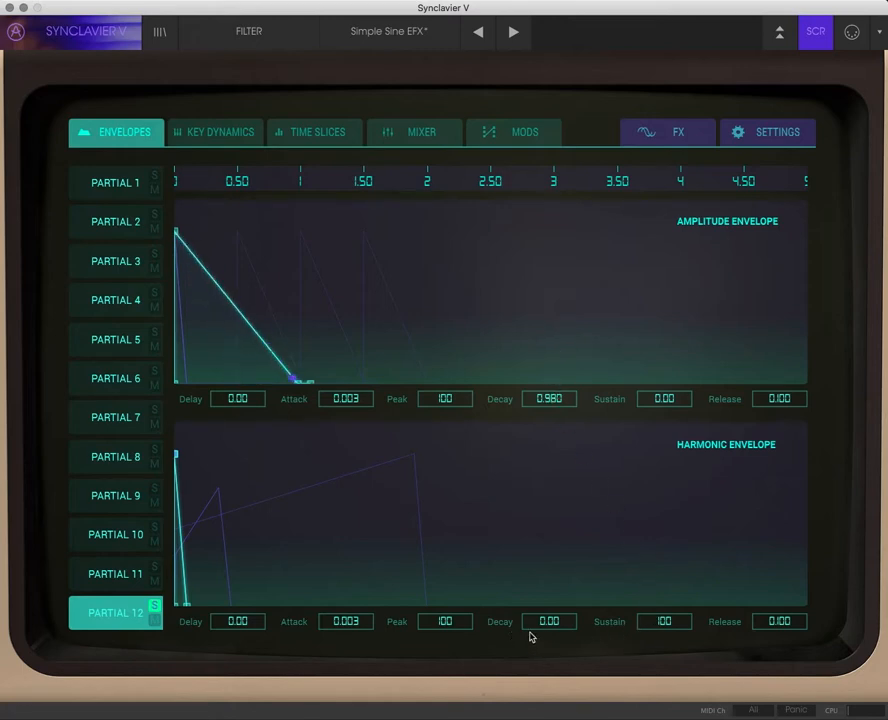
# Set Partial 12's harmonic envelope to peak 4.90 and decay 0.640 s.
pyautogui.moveTo(434, 625); pyautogui.dragTo(610, 704)
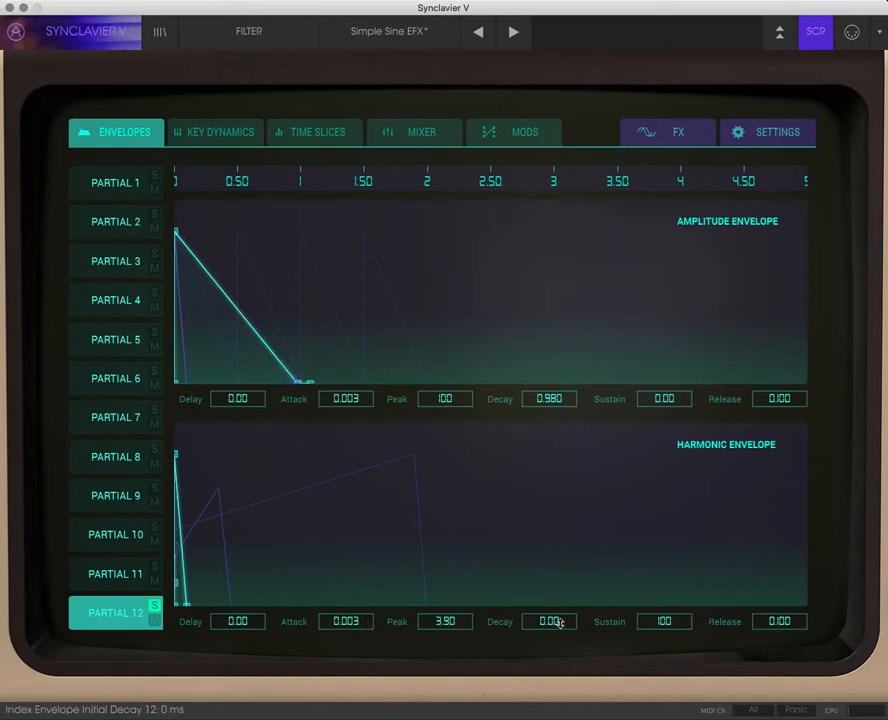
pyautogui.moveTo(555, 621); pyautogui.dragTo(565, 524)
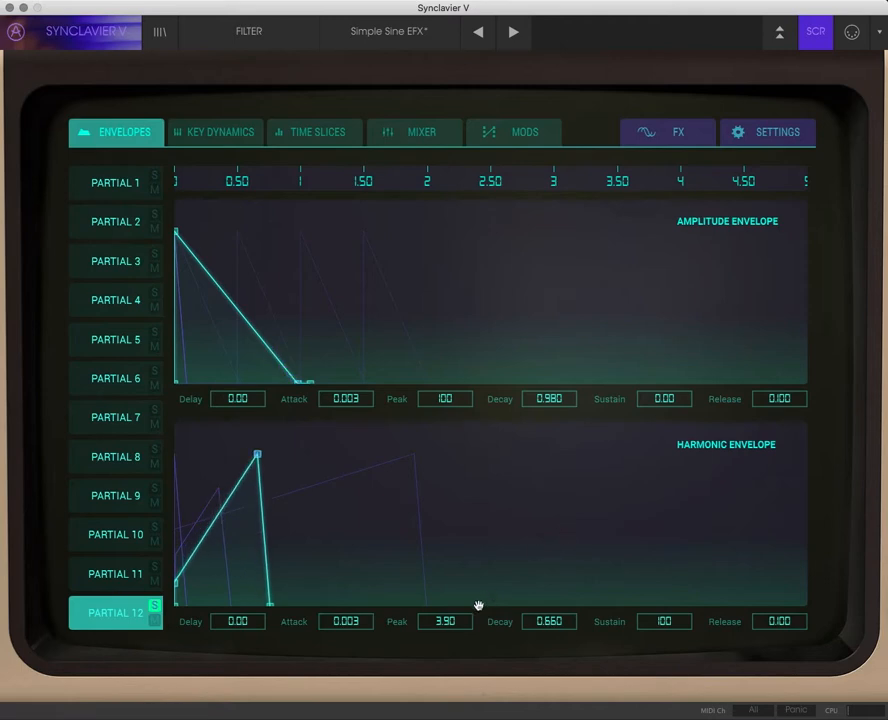
pyautogui.moveTo(448, 620)
pyautogui.mouseDown()
pyautogui.moveTo(450, 631)
pyautogui.moveTo(450, 615)
pyautogui.mouseUp()
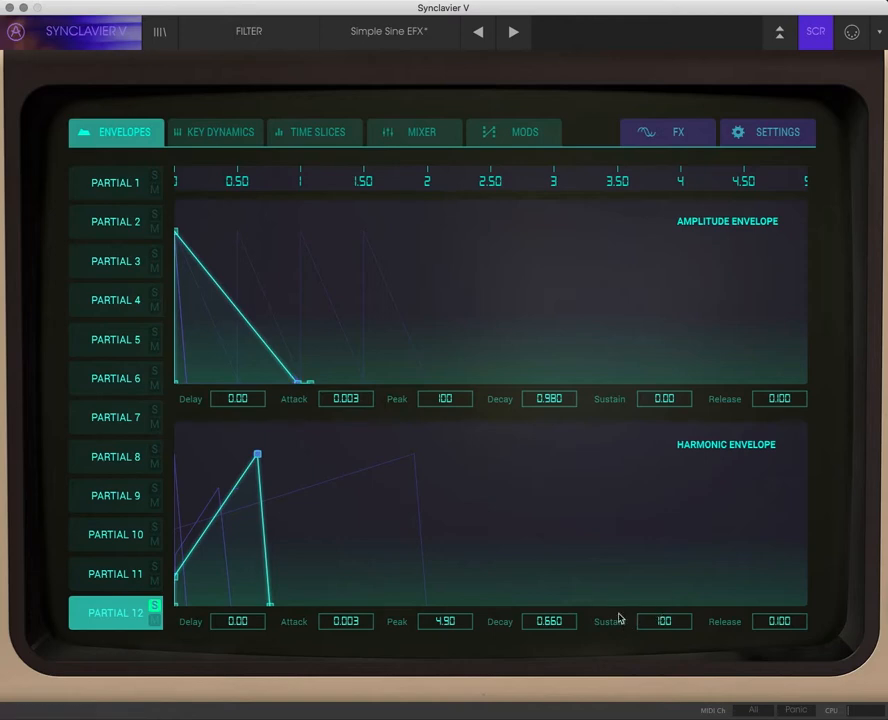
pyautogui.moveTo(559, 620); pyautogui.dragTo(558, 621)
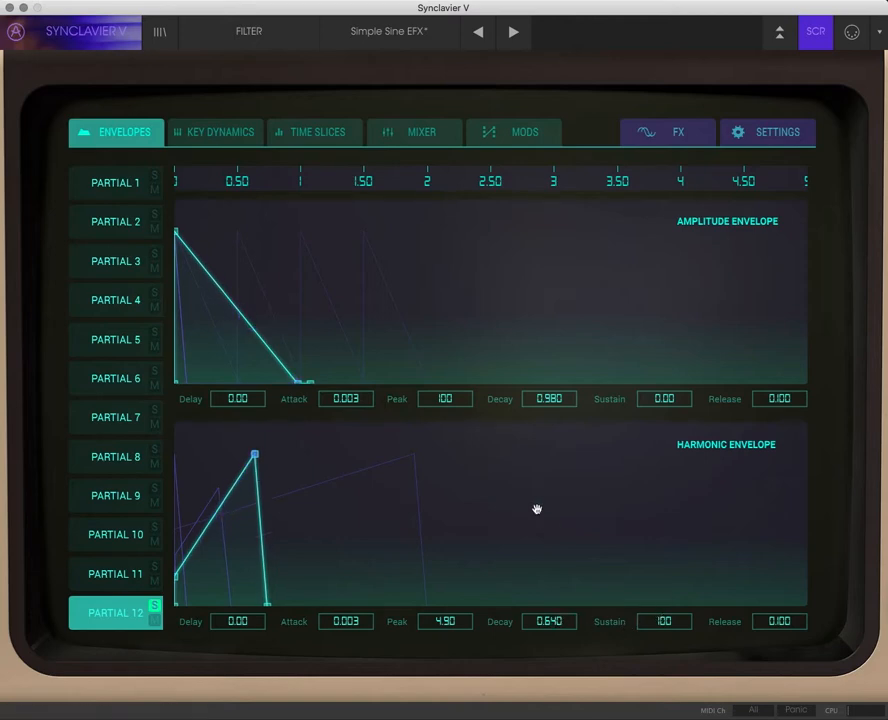
# Copy Partial 12's basic time slice into a new slice with a fade time of 1.02 s and transpose it +12 semitones.
pyautogui.click(340, 139)
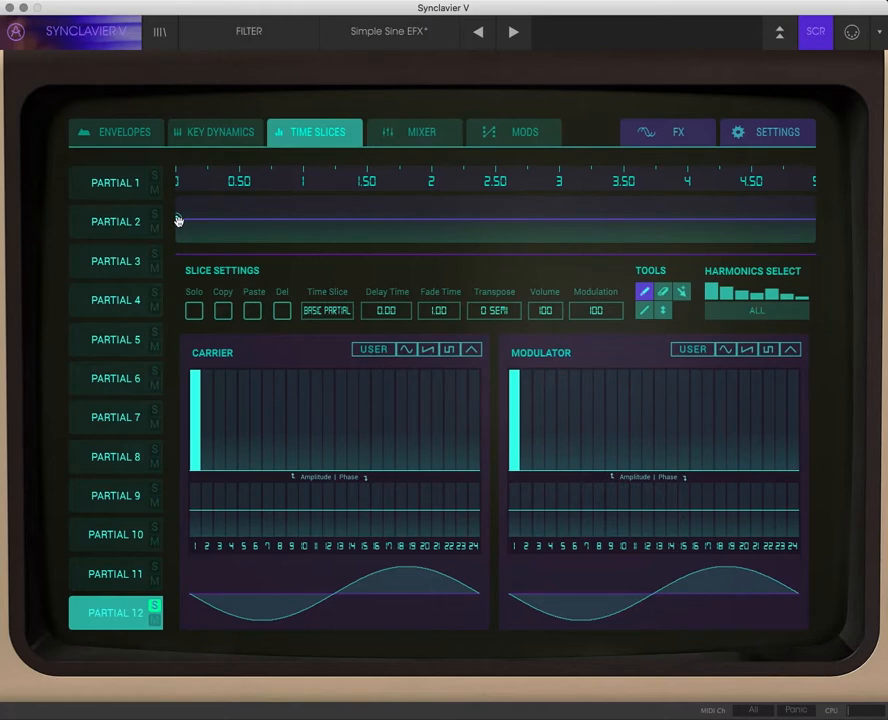
pyautogui.click(223, 312)
pyautogui.click(306, 220)
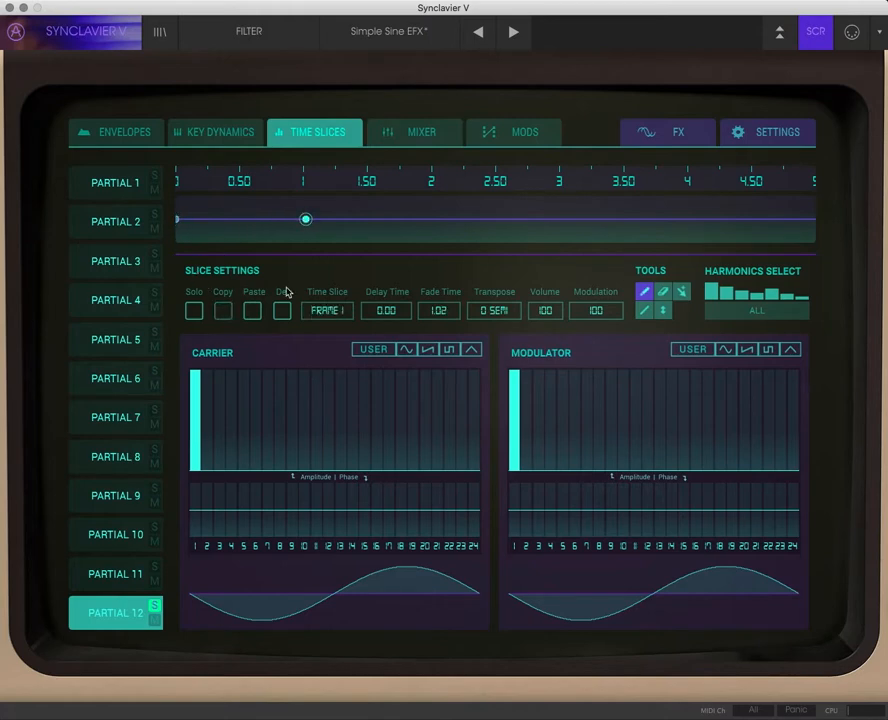
pyautogui.click(252, 312)
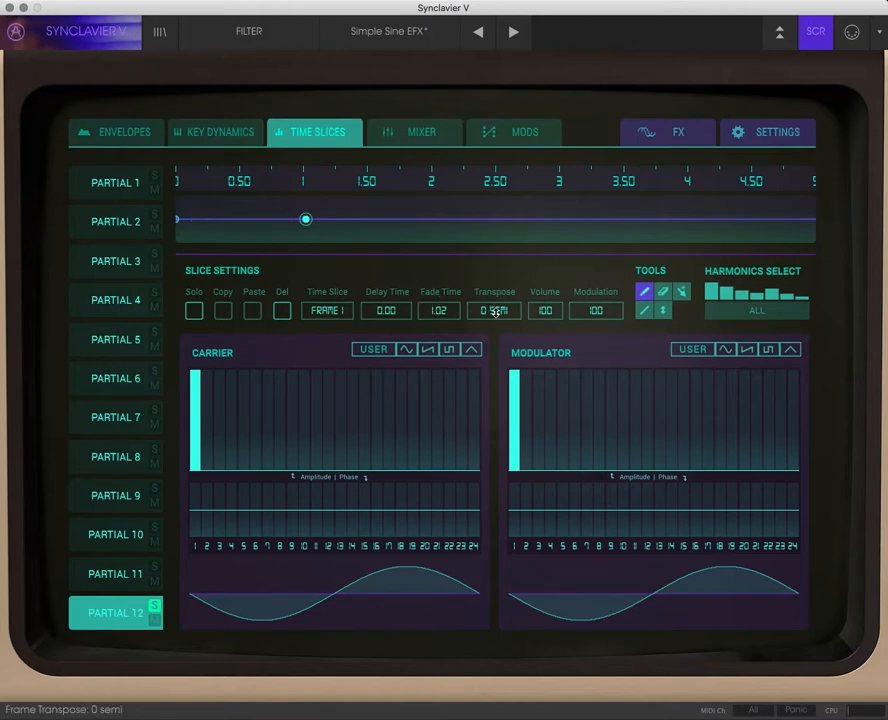
pyautogui.moveTo(492, 316); pyautogui.dragTo(492, 229)
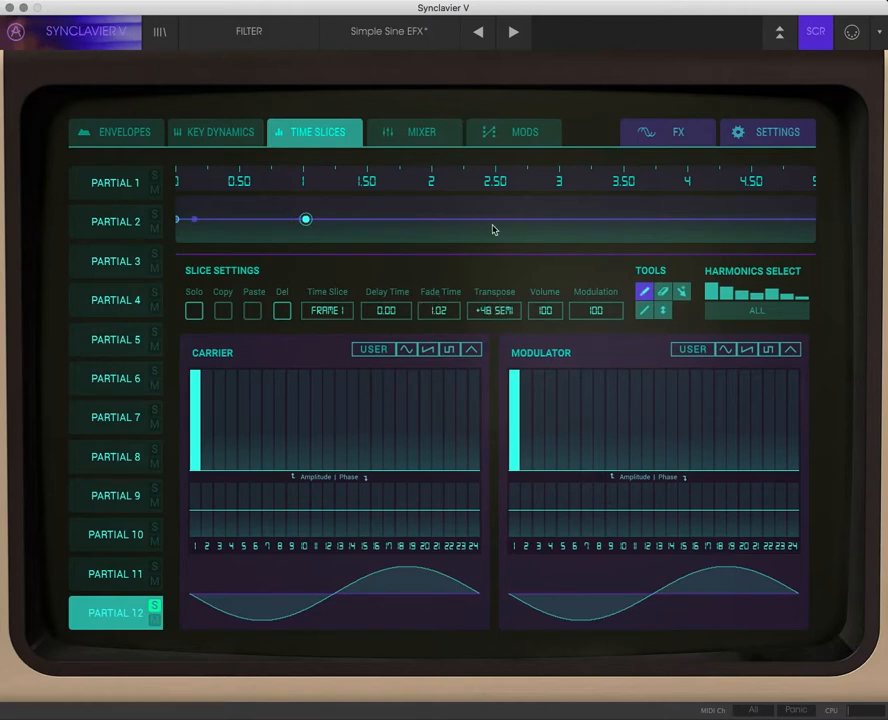
pyautogui.moveTo(492, 310); pyautogui.dragTo(492, 373)
# Draw descending modulator harmonics 2 through 8 in Partial 12's new time slice.
pyautogui.moveTo(540, 450); pyautogui.dragTo(602, 468)
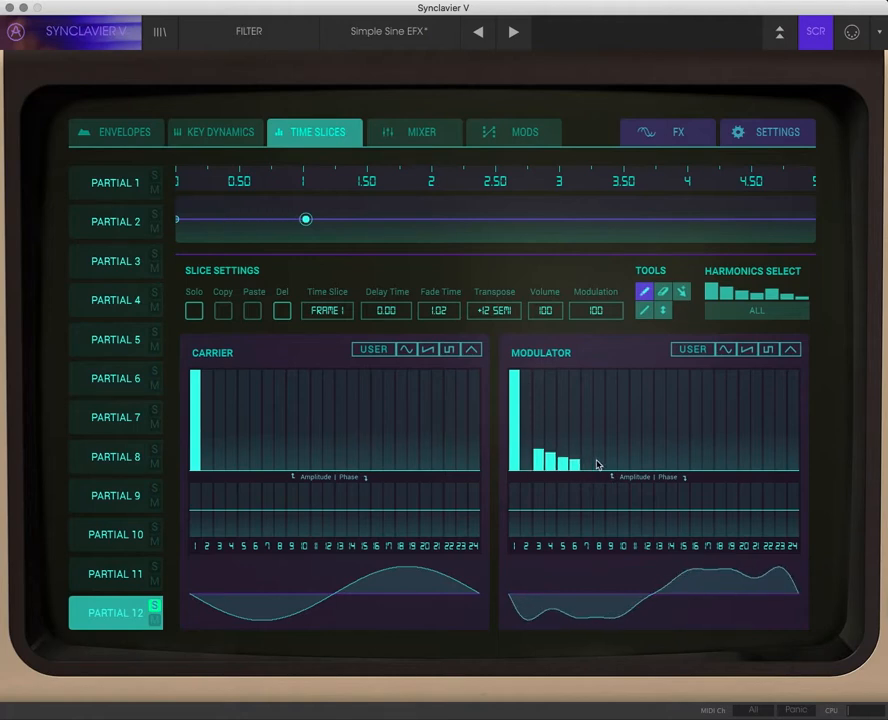
pyautogui.moveTo(527, 448); pyautogui.dragTo(525, 406)
pyautogui.moveTo(549, 453); pyautogui.dragTo(540, 440)
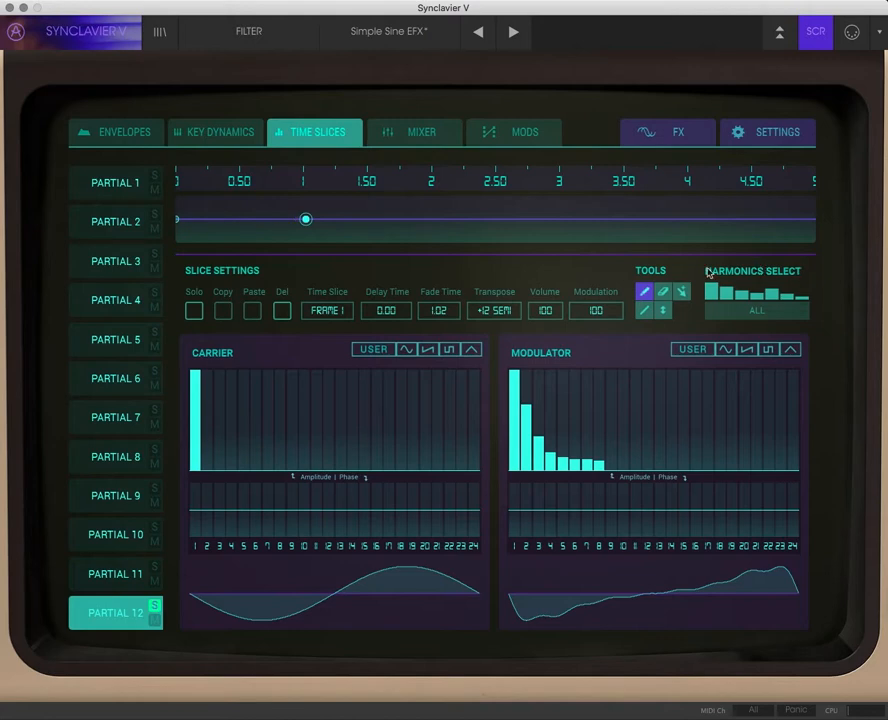
# Set Partial 12's harmonic envelope to peak 9.80 and decay 0.450 s.
pyautogui.click(123, 133)
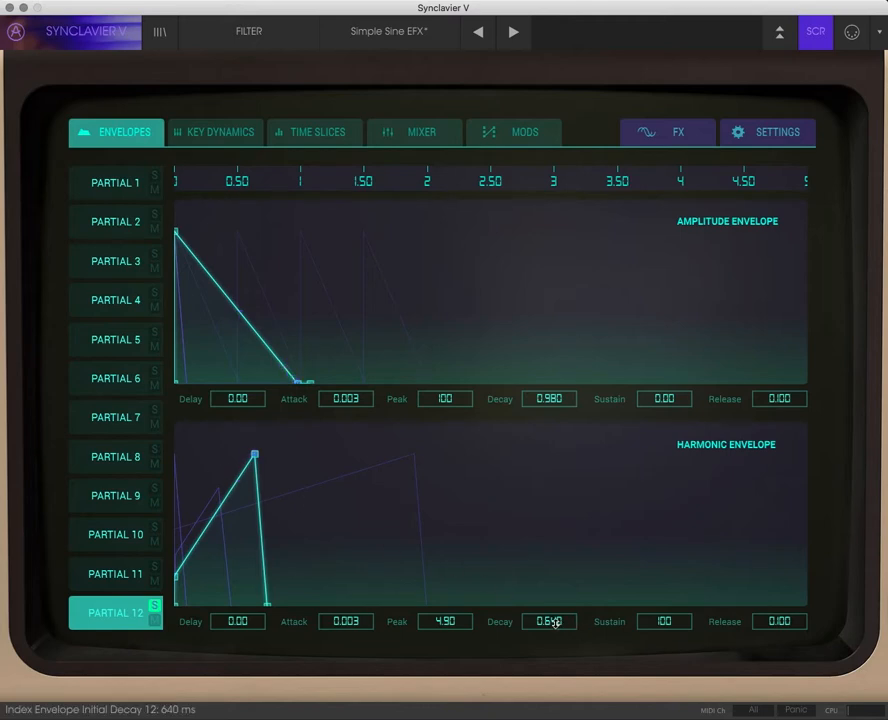
pyautogui.moveTo(443, 621); pyautogui.dragTo(444, 591)
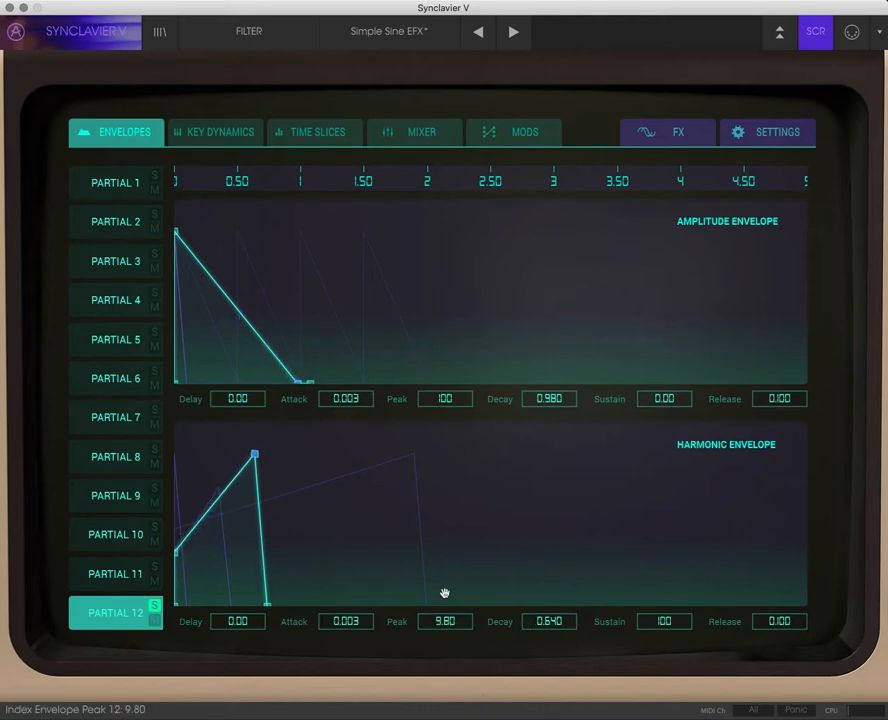
pyautogui.moveTo(551, 622)
pyautogui.mouseDown()
pyautogui.moveTo(550, 638)
pyautogui.moveTo(550, 629)
pyautogui.mouseUp()
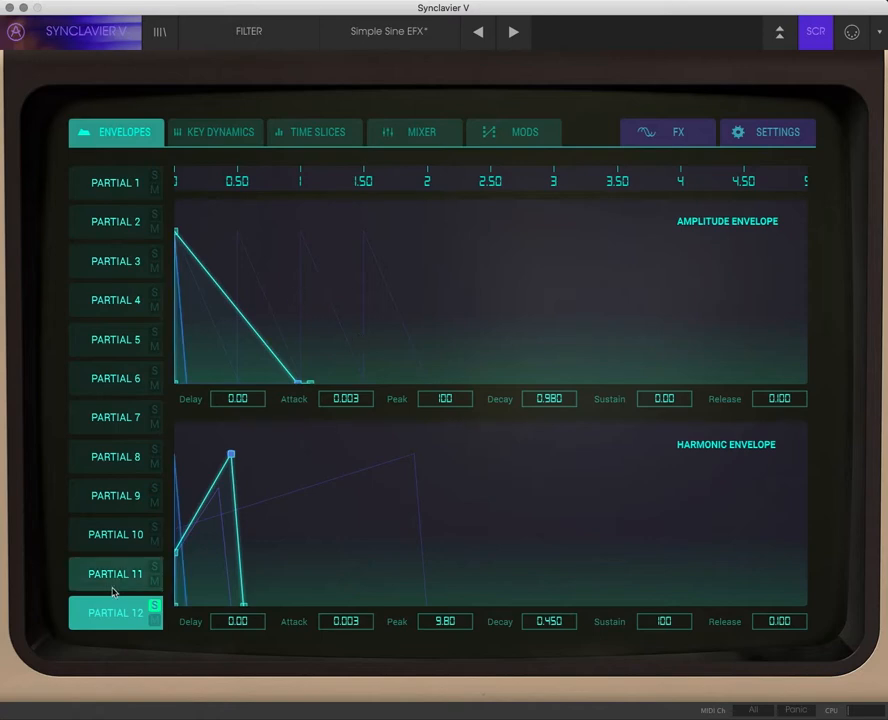
# Unsolo Partial 12 and limit its key range to the lower keyboard half, ending at the split of Partials 1 to 4.
pyautogui.click(153, 609)
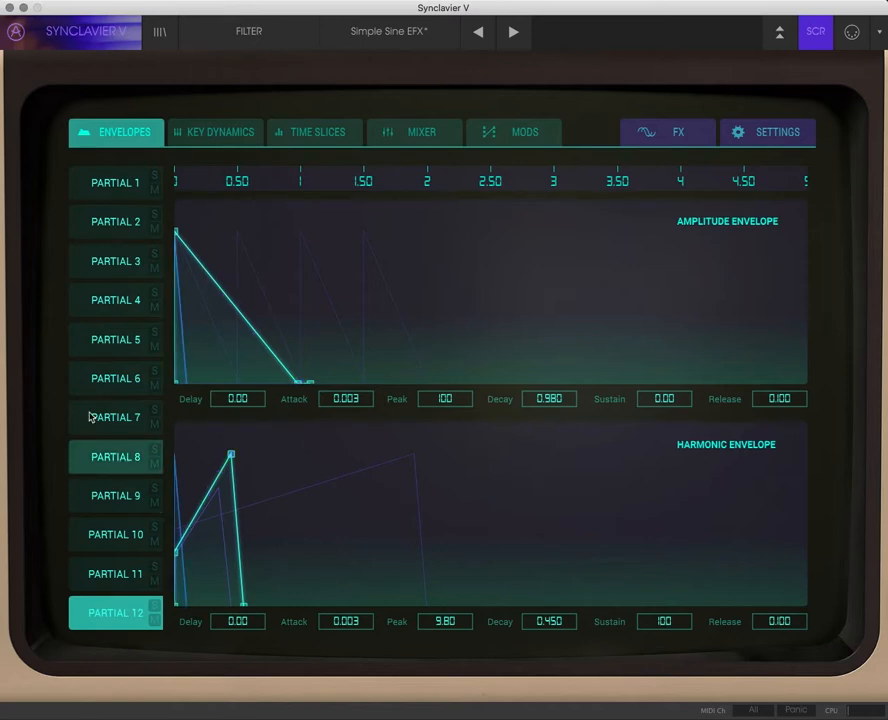
pyautogui.click(230, 136)
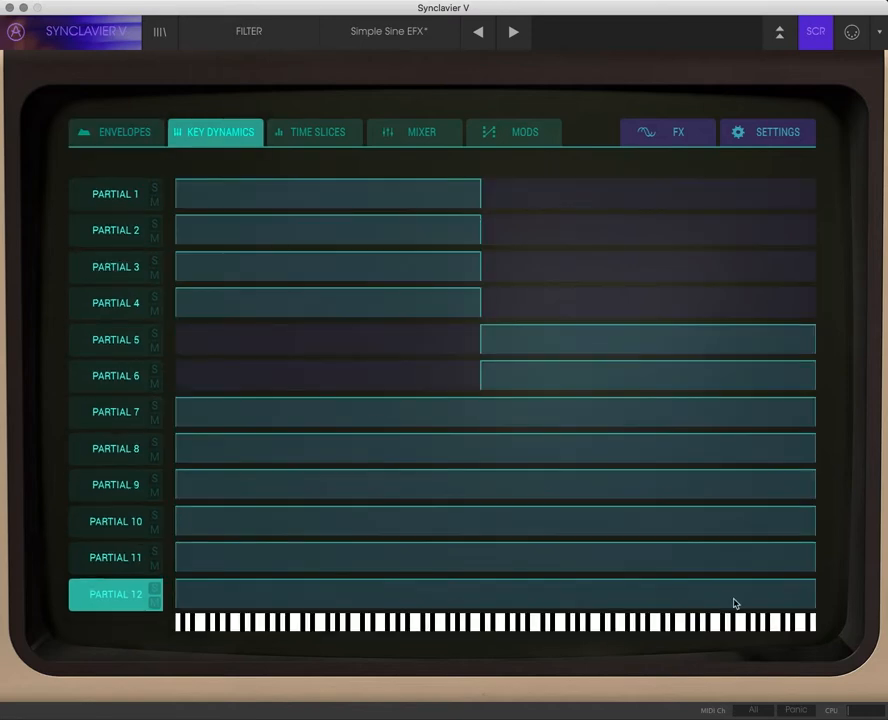
pyautogui.moveTo(815, 602); pyautogui.dragTo(478, 609)
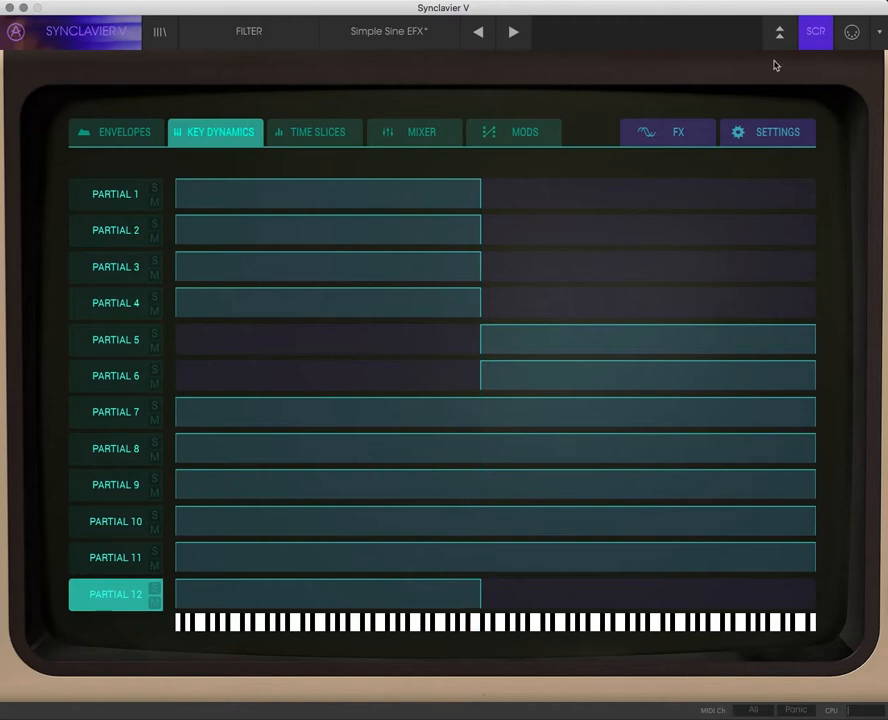
# Try to copy Partial 12's settings to Partial 11 on the front panel.
pyautogui.click(825, 46)
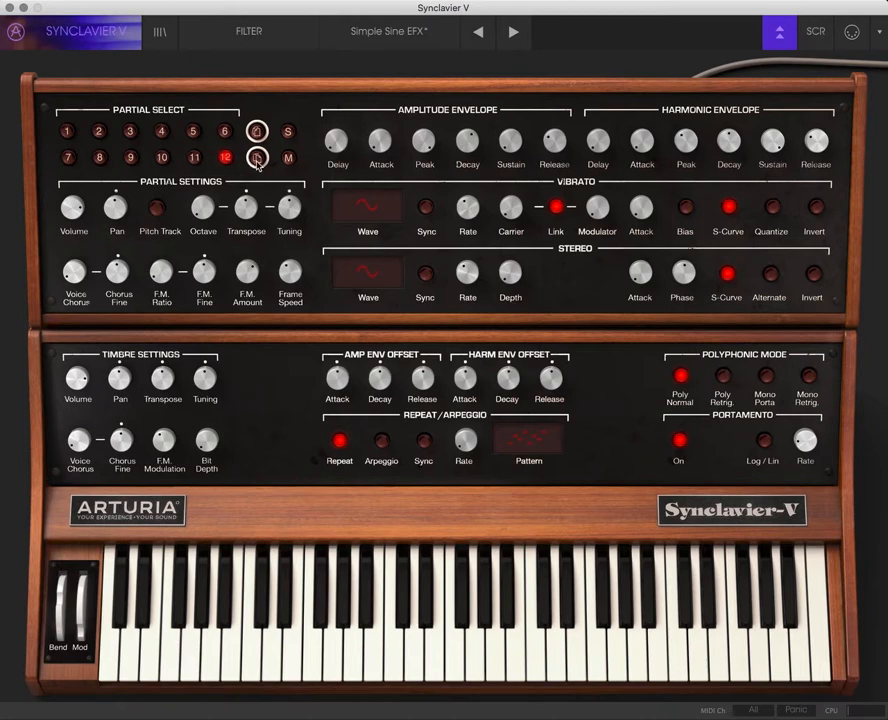
pyautogui.click(194, 158)
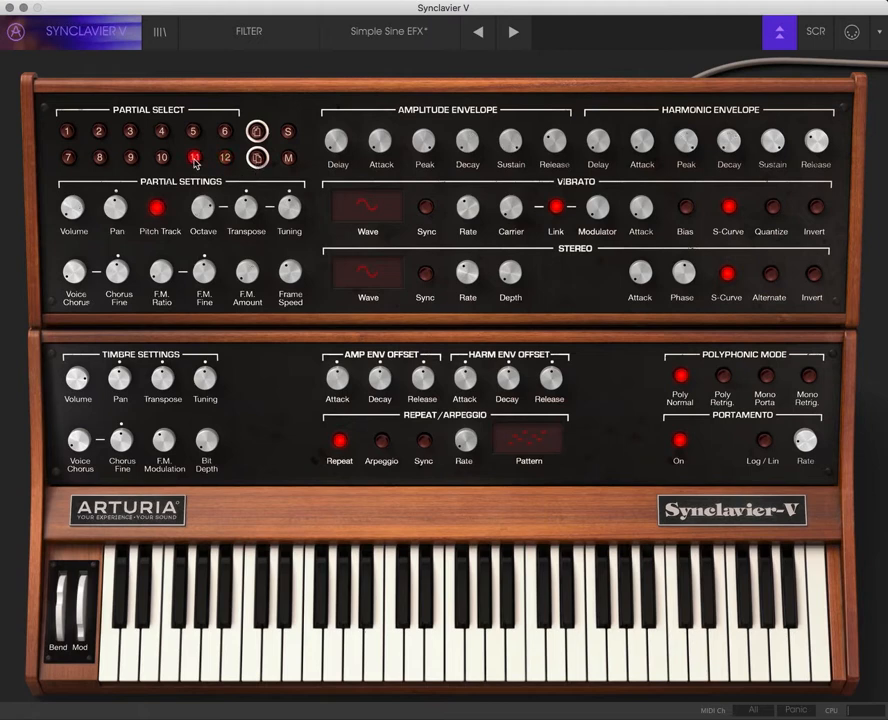
pyautogui.click(225, 160)
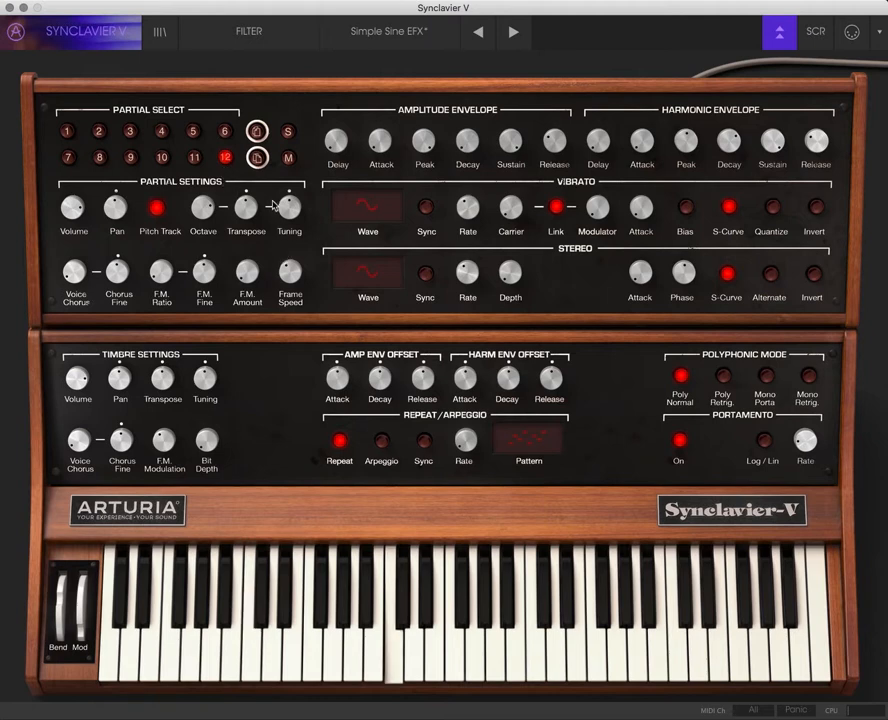
pyautogui.click(194, 157)
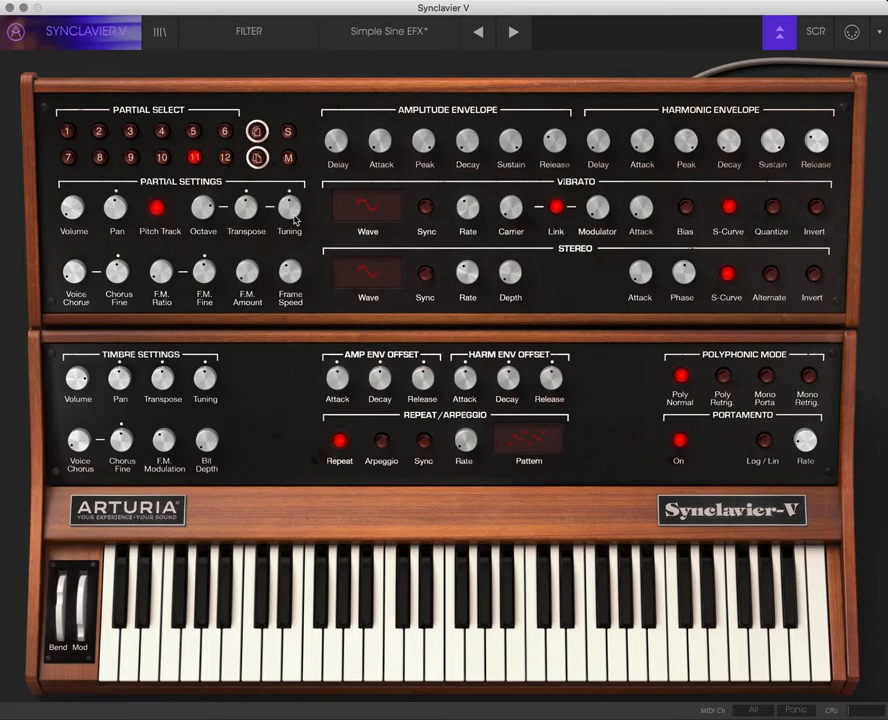
# Limit the key ranges of Partials 12 and 11 to the lower keyboard half, ending at the split of Partials 1 to 4.
pyautogui.click(814, 32)
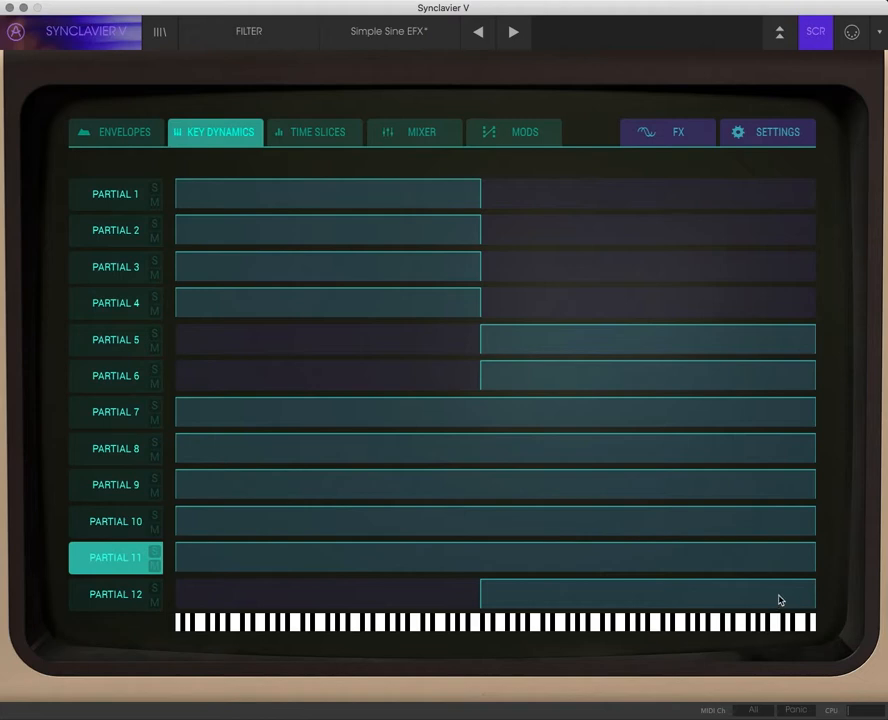
pyautogui.moveTo(813, 601)
pyautogui.mouseDown()
pyautogui.moveTo(163, 621)
pyautogui.moveTo(459, 622)
pyautogui.moveTo(813, 606)
pyautogui.mouseUp()
pyautogui.moveTo(480, 603); pyautogui.dragTo(119, 612)
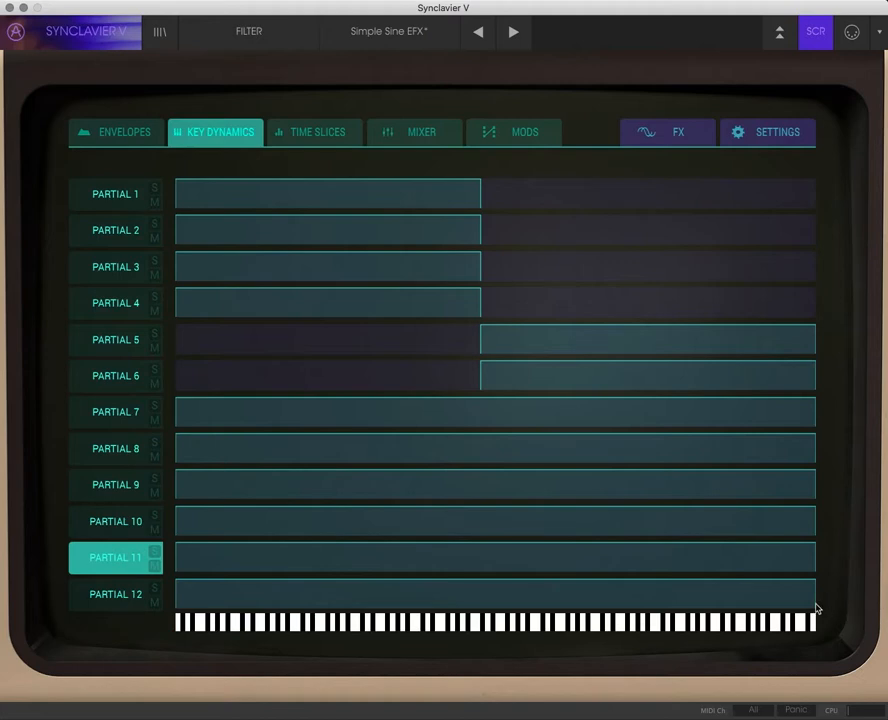
pyautogui.moveTo(813, 603); pyautogui.dragTo(480, 607)
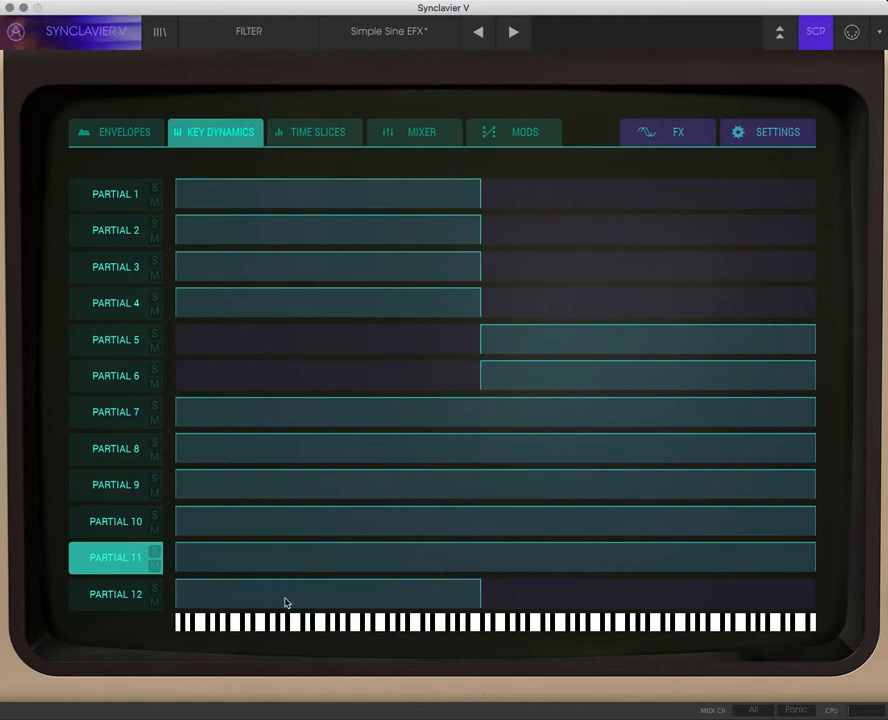
pyautogui.click(114, 598)
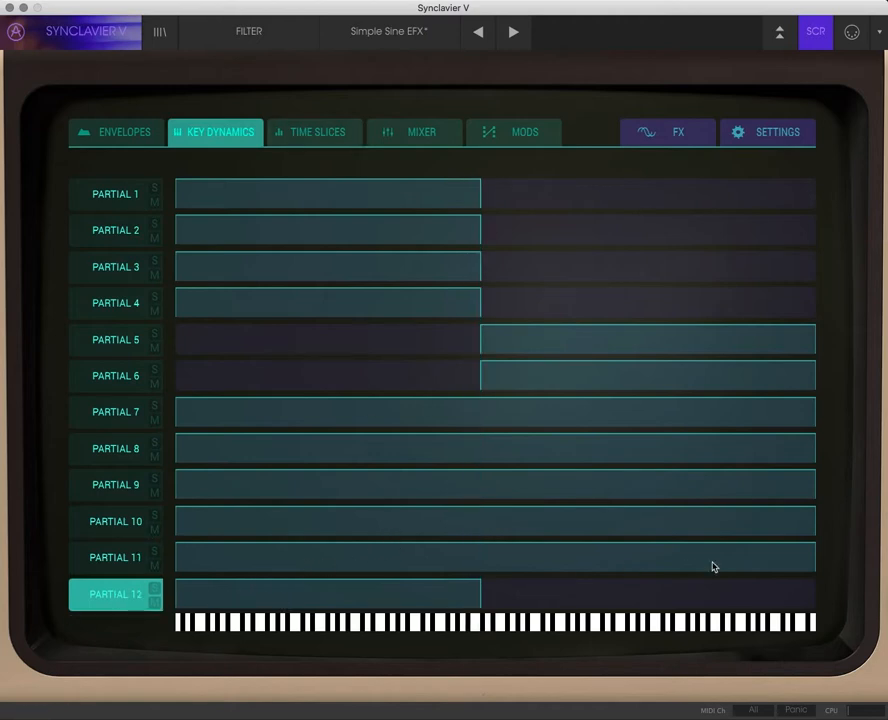
pyautogui.moveTo(543, 568)
pyautogui.mouseDown()
pyautogui.moveTo(446, 569)
pyautogui.moveTo(478, 569)
pyautogui.mouseUp()
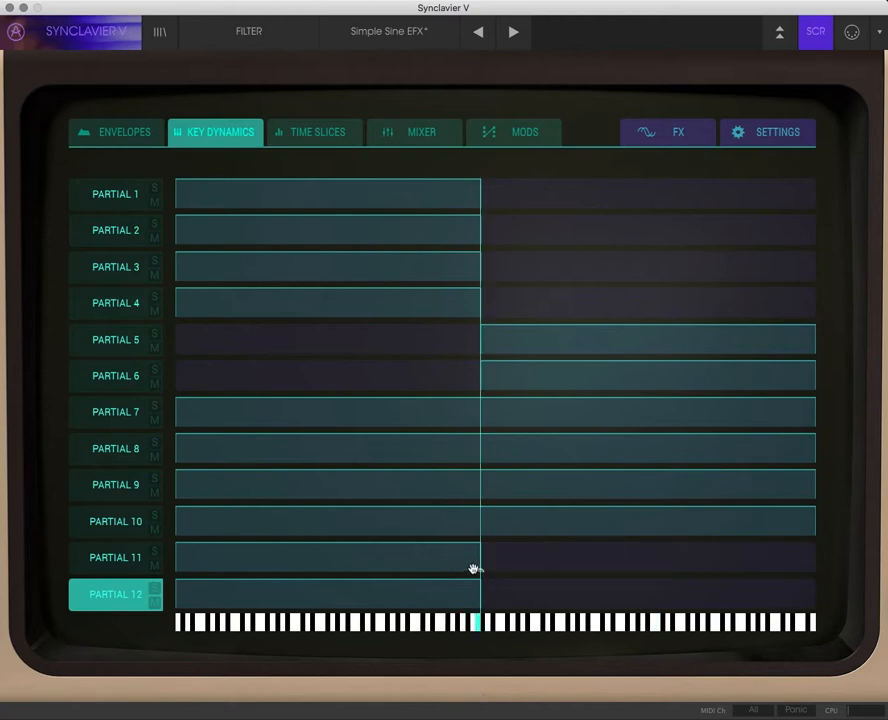
# Set Partial 11's octave to 6.875 Hz and turn off its pitch tracking.
pyautogui.click(135, 558)
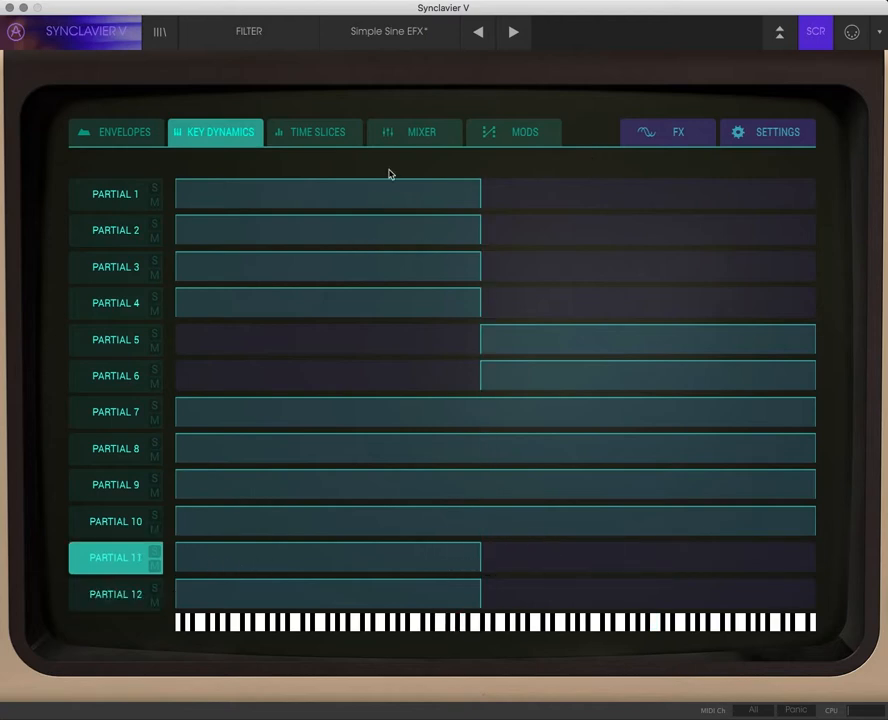
pyautogui.click(421, 136)
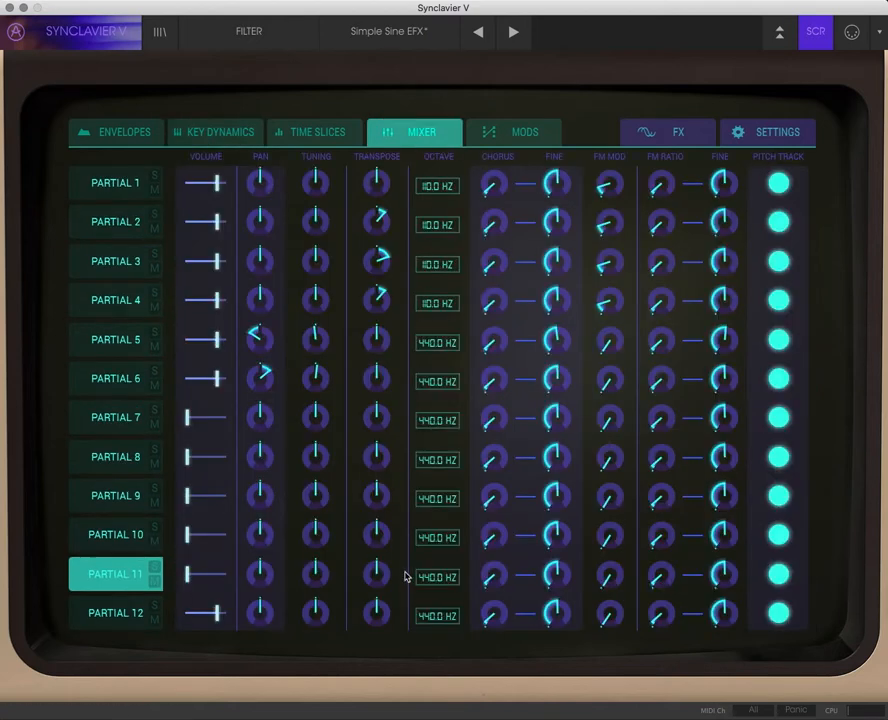
pyautogui.moveTo(434, 608); pyautogui.dragTo(434, 650)
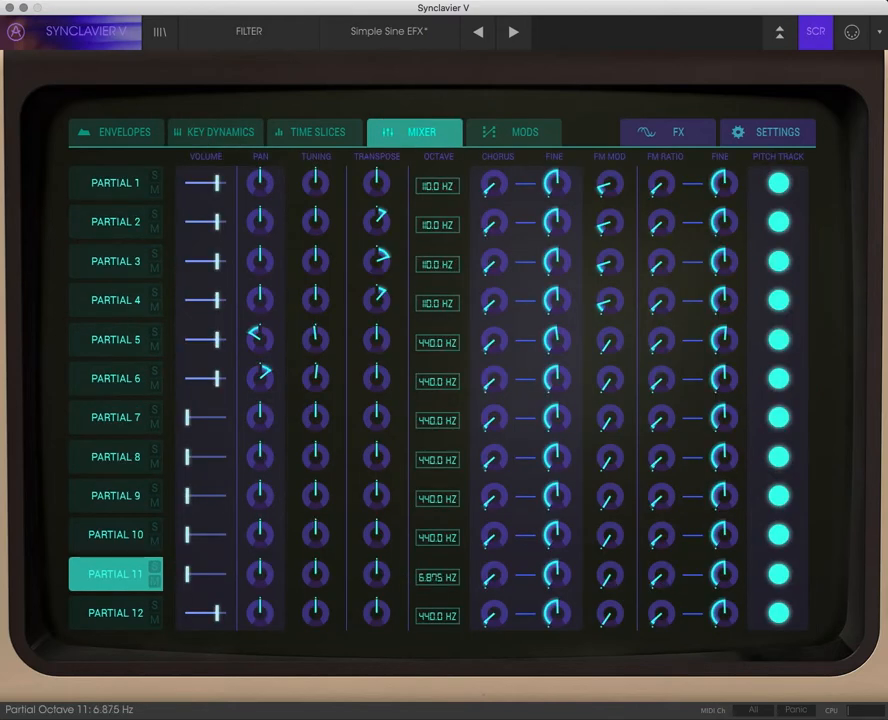
pyautogui.click(777, 576)
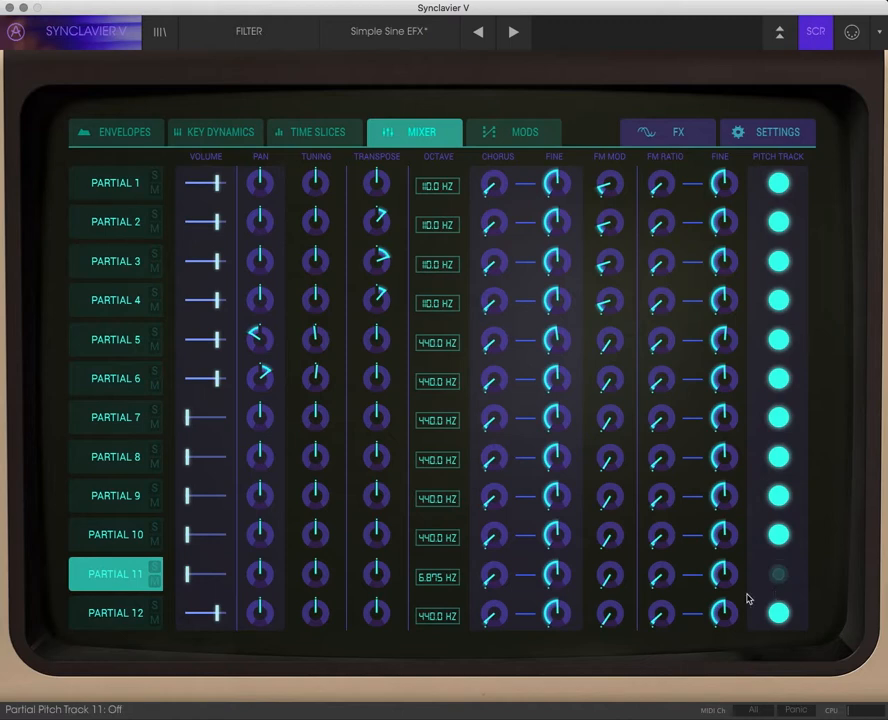
# Solo Partial 11, raise its volume to match Partial 12, and set its FM modulation to maximum.
pyautogui.click(154, 567)
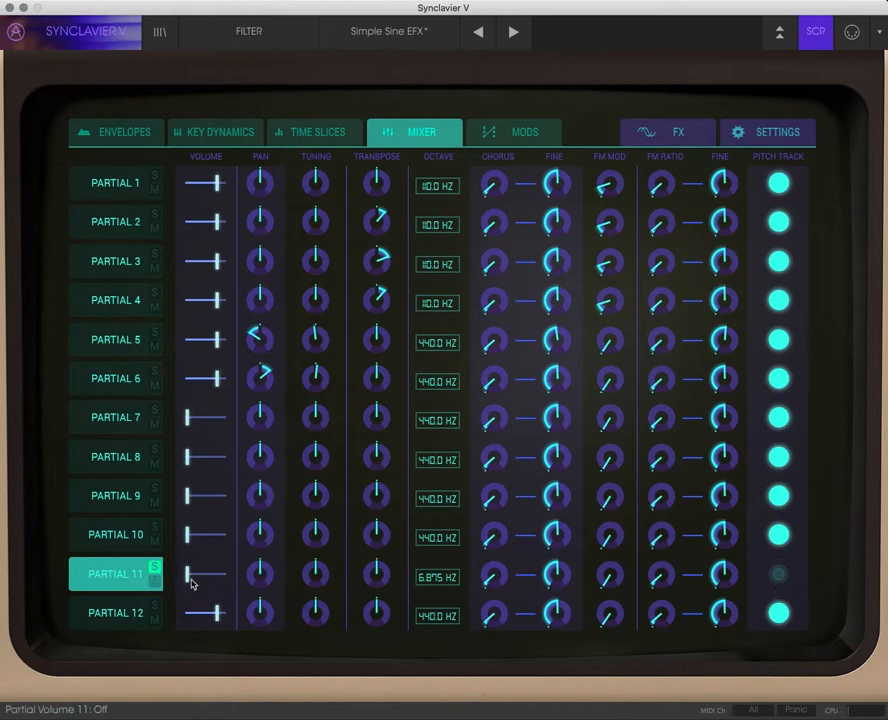
pyautogui.moveTo(190, 580); pyautogui.dragTo(329, 575)
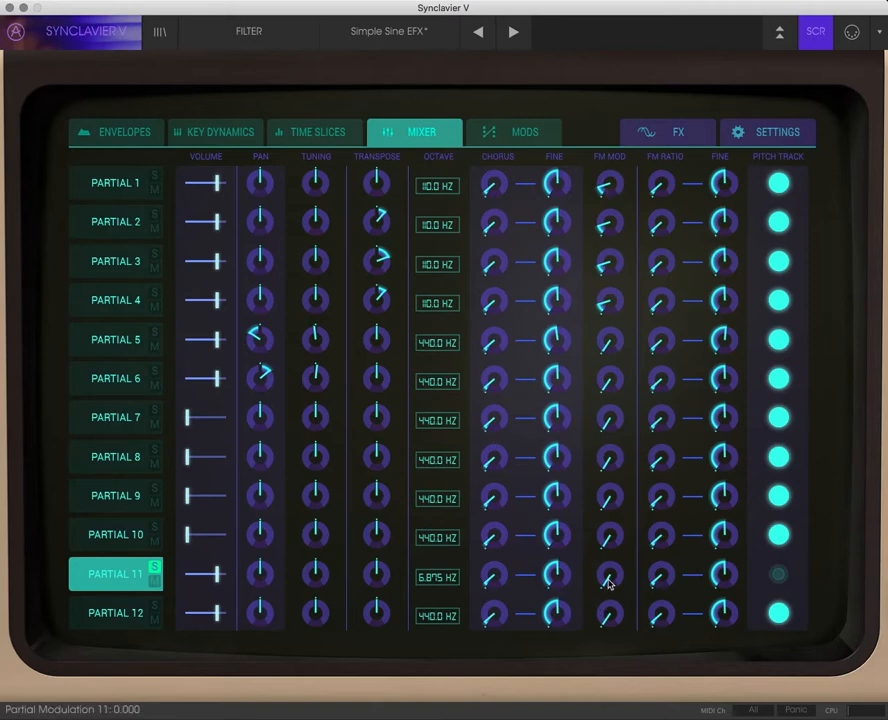
pyautogui.moveTo(607, 579); pyautogui.dragTo(842, 398)
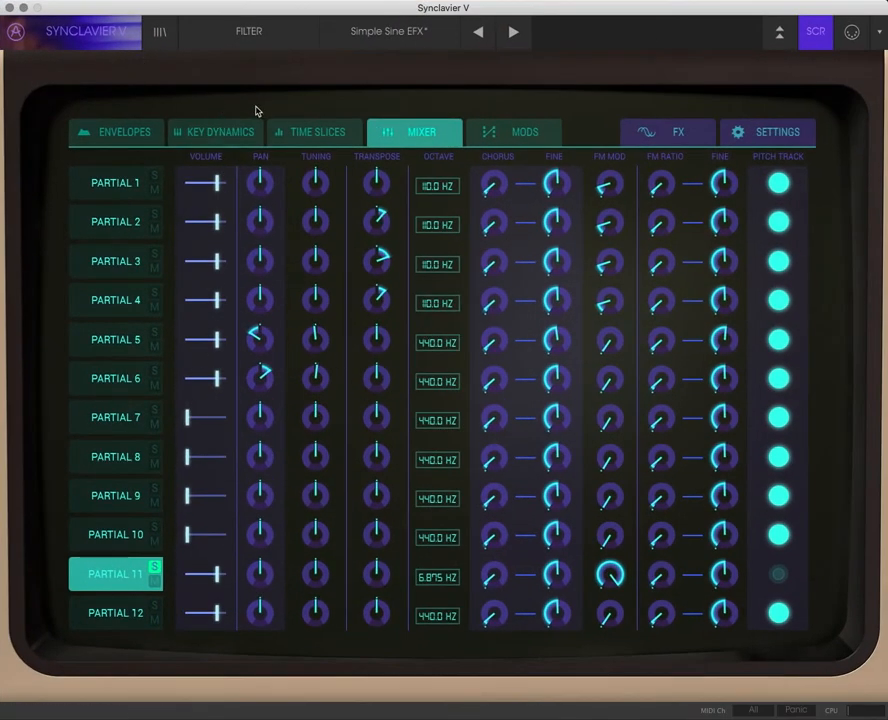
# Set Partial 11's harmonic envelope to peak 16.4 and decay 1.45 s.
pyautogui.click(141, 137)
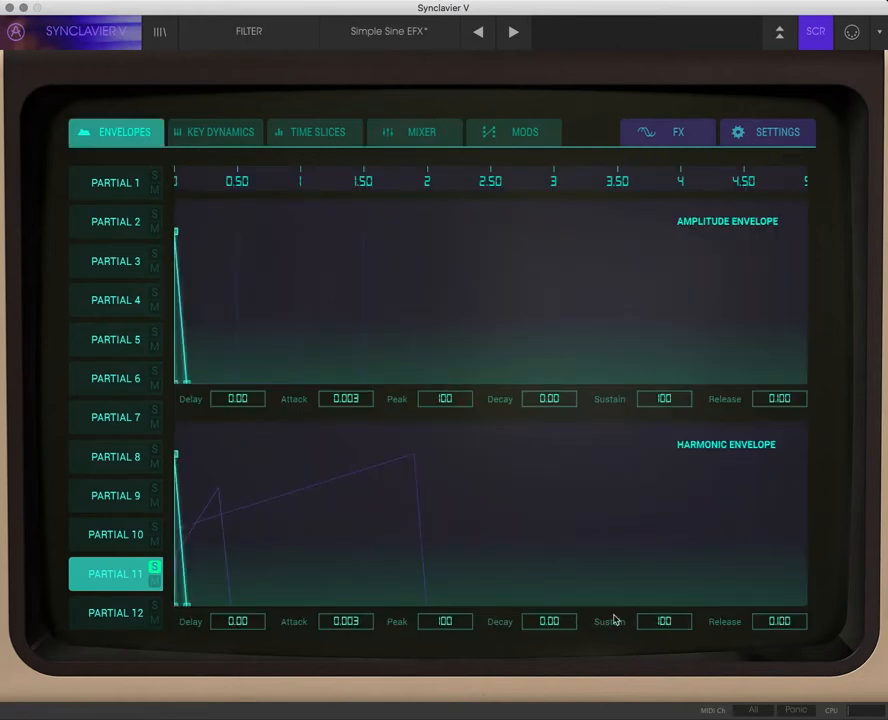
pyautogui.moveTo(553, 620); pyautogui.dragTo(444, 702)
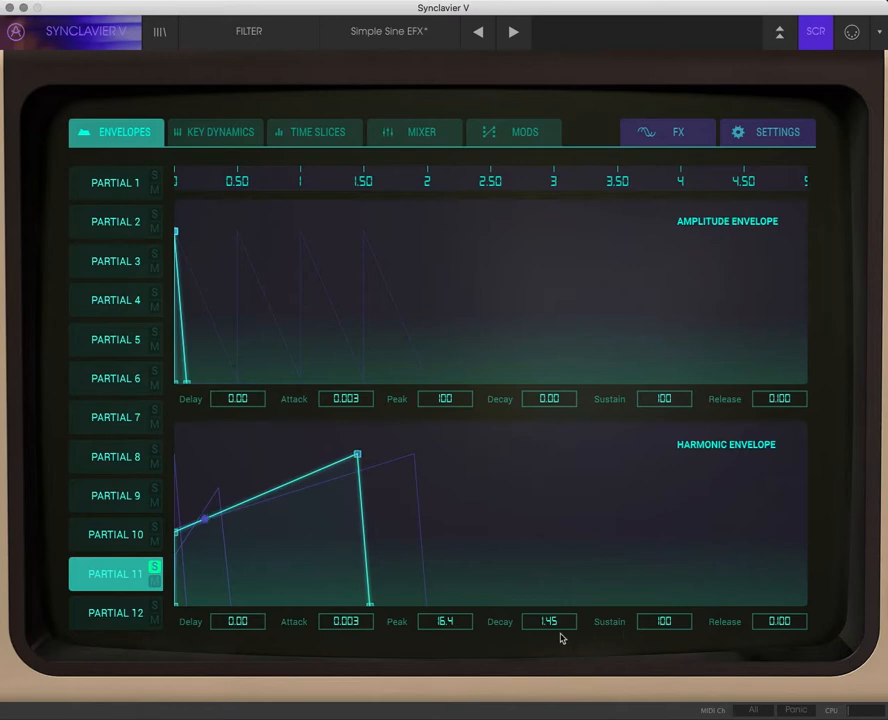
# Copy Partial 11's basic time slice into a new slice with a 1.00 s fade time and draw descending modulator harmonics 2 through 9.
pyautogui.click(330, 134)
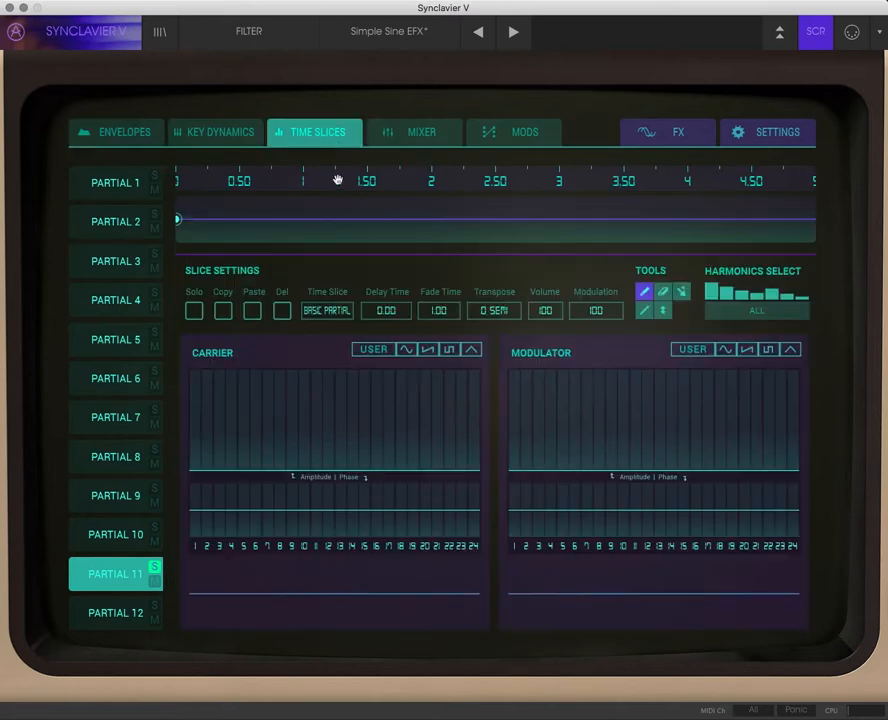
pyautogui.click(225, 311)
pyautogui.click(304, 220)
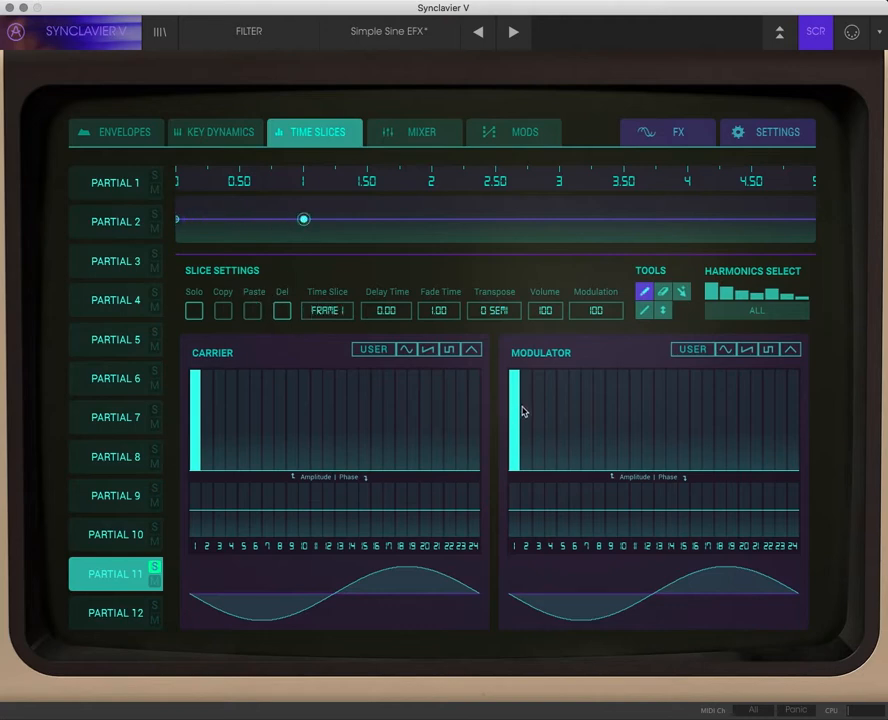
pyautogui.moveTo(521, 410); pyautogui.dragTo(603, 475)
pyautogui.click(547, 440)
pyautogui.click(523, 398)
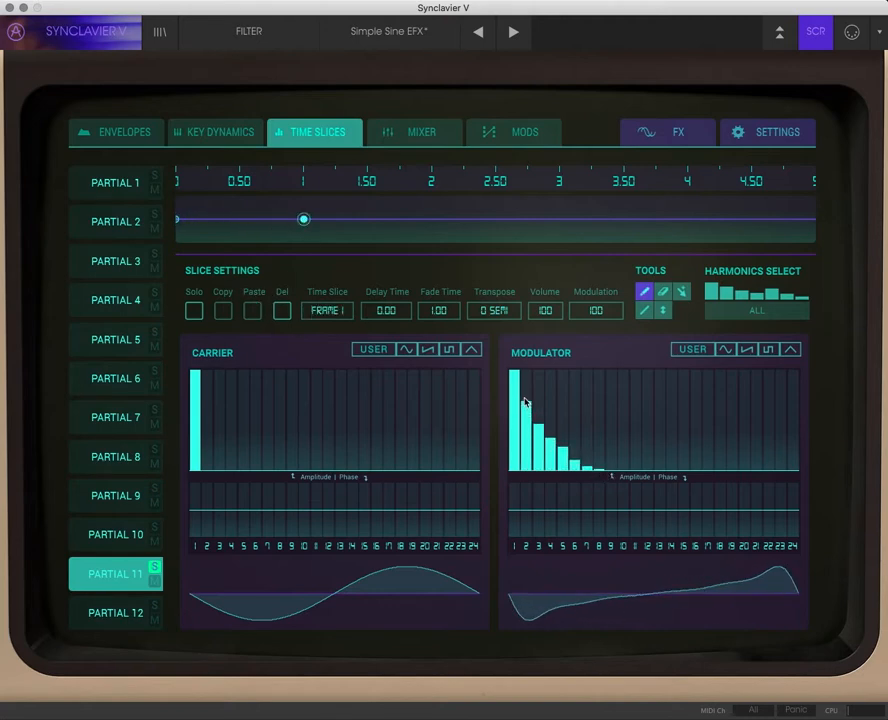
pyautogui.moveTo(545, 453); pyautogui.dragTo(614, 472)
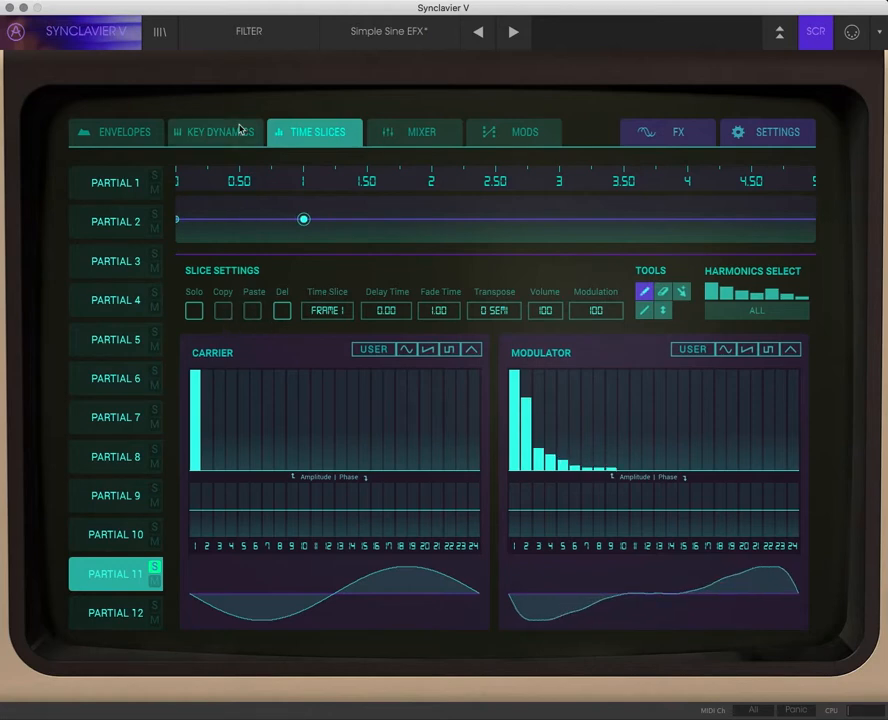
# Set Partial 11's amplitude envelope to sustain 0.00 and decay 1.55 s.
pyautogui.click(125, 132)
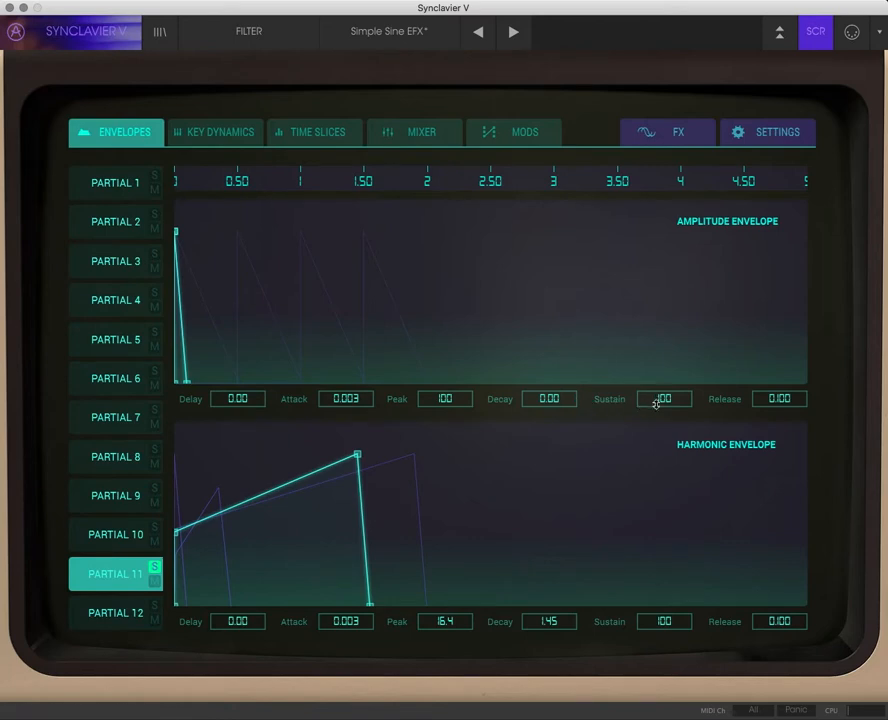
pyautogui.moveTo(664, 398); pyautogui.dragTo(666, 640)
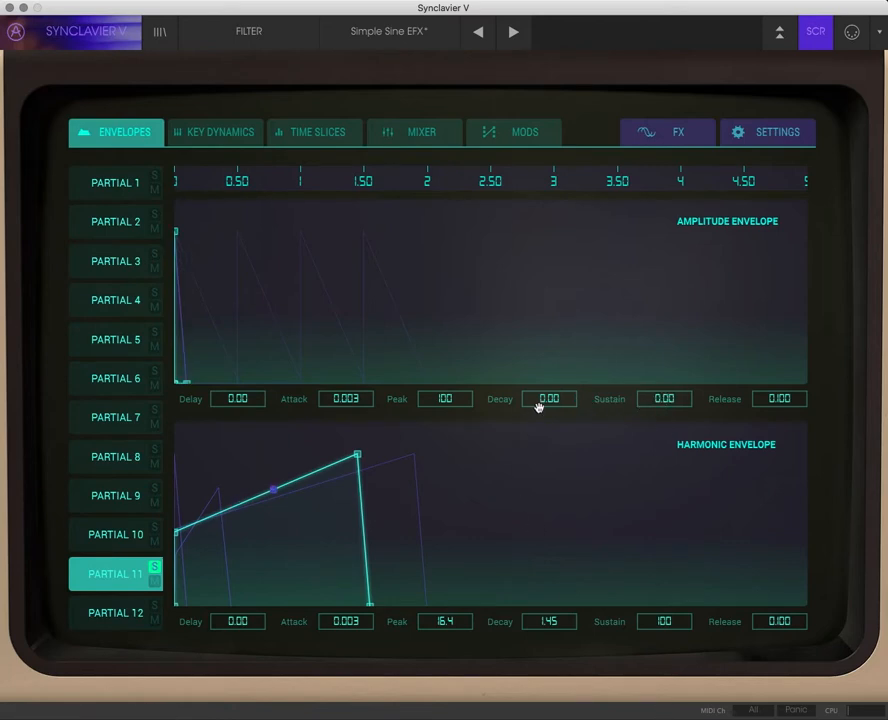
pyautogui.moveTo(539, 403); pyautogui.dragTo(538, 293)
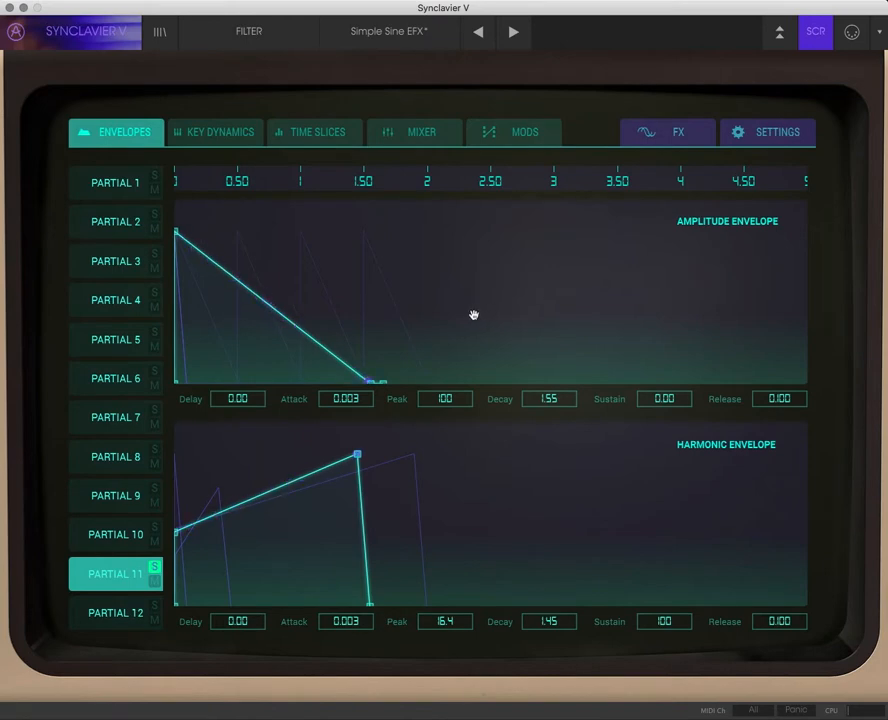
# Transpose Partial 11's second time slice by +12 semitones.
pyautogui.click(326, 137)
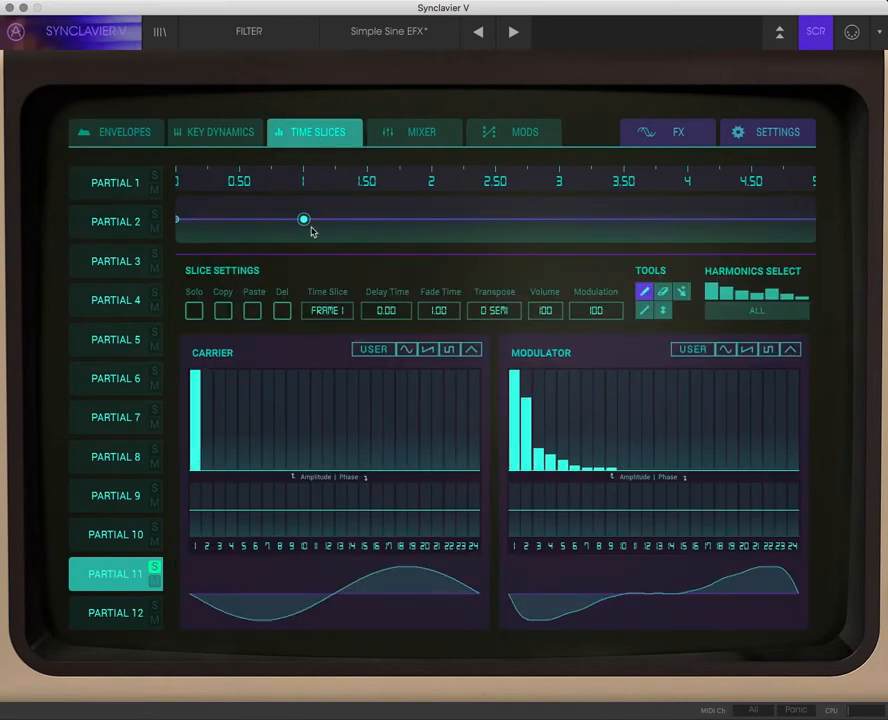
pyautogui.moveTo(480, 310)
pyautogui.mouseDown()
pyautogui.moveTo(492, 302)
pyautogui.moveTo(484, 281)
pyautogui.moveTo(484, 291)
pyautogui.mouseUp()
# Copy all of Partial 11's settings onto Partial 12 and open Partial 12's envelopes.
pyautogui.click(816, 31)
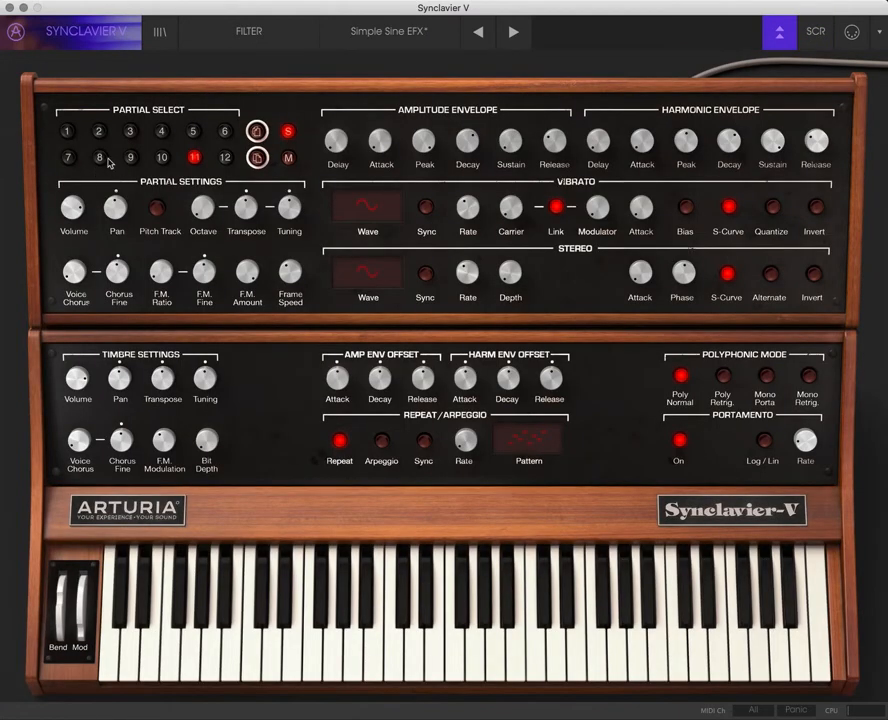
pyautogui.click(257, 133)
pyautogui.click(225, 160)
pyautogui.click(256, 158)
pyautogui.click(814, 33)
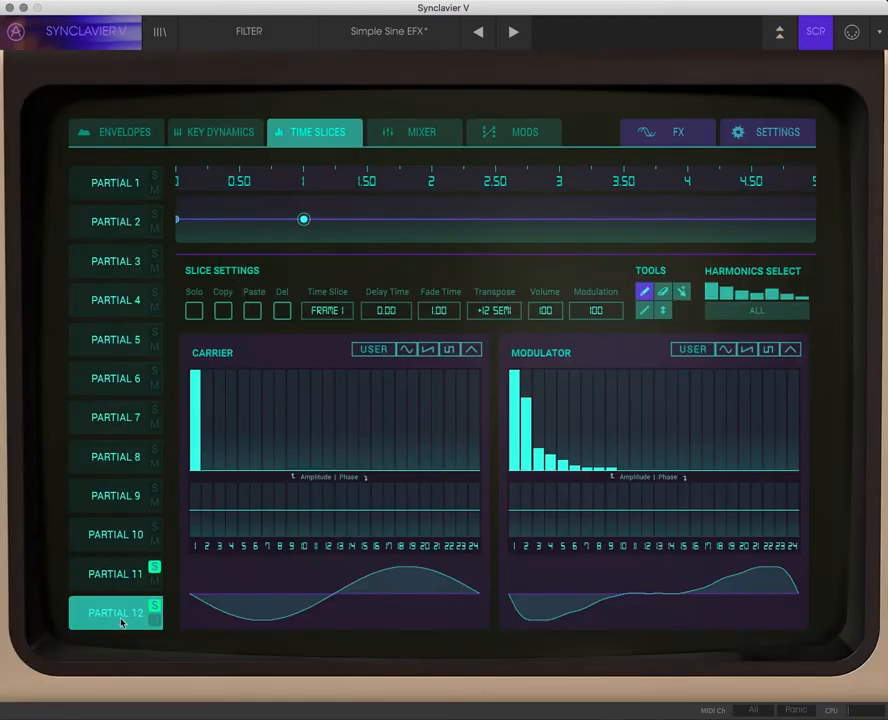
pyautogui.click(119, 136)
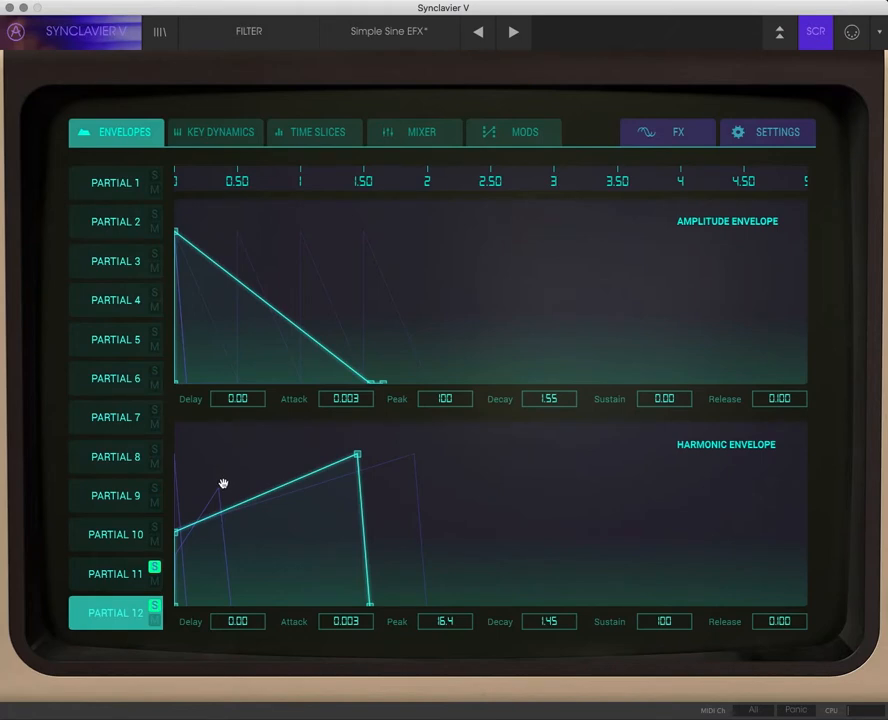
# Set Partial 12's amplitude envelope delay to 1.00 s.
pyautogui.doubleClick(240, 622)
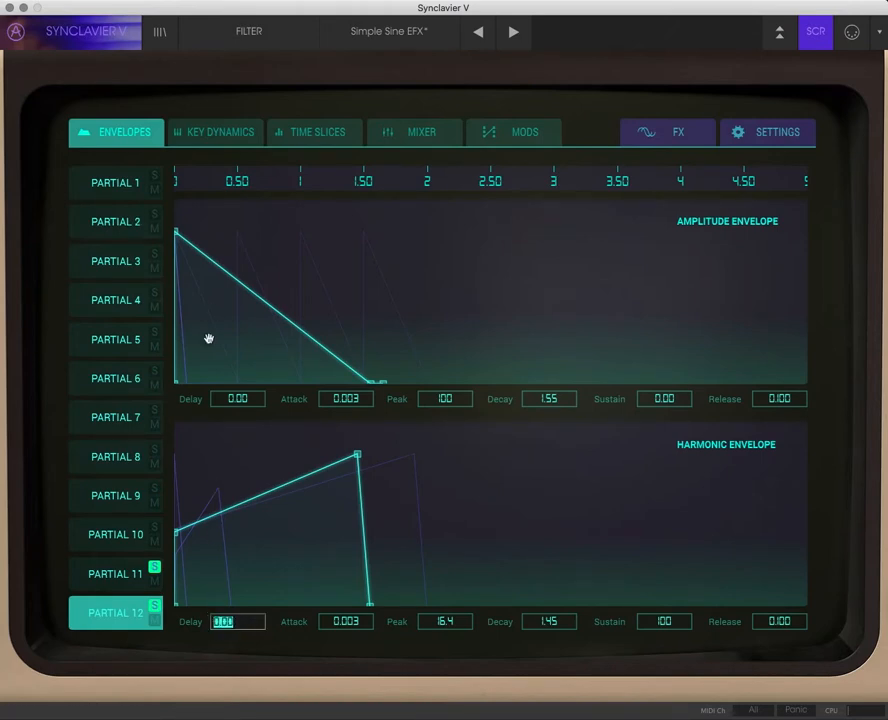
pyautogui.doubleClick(226, 398)
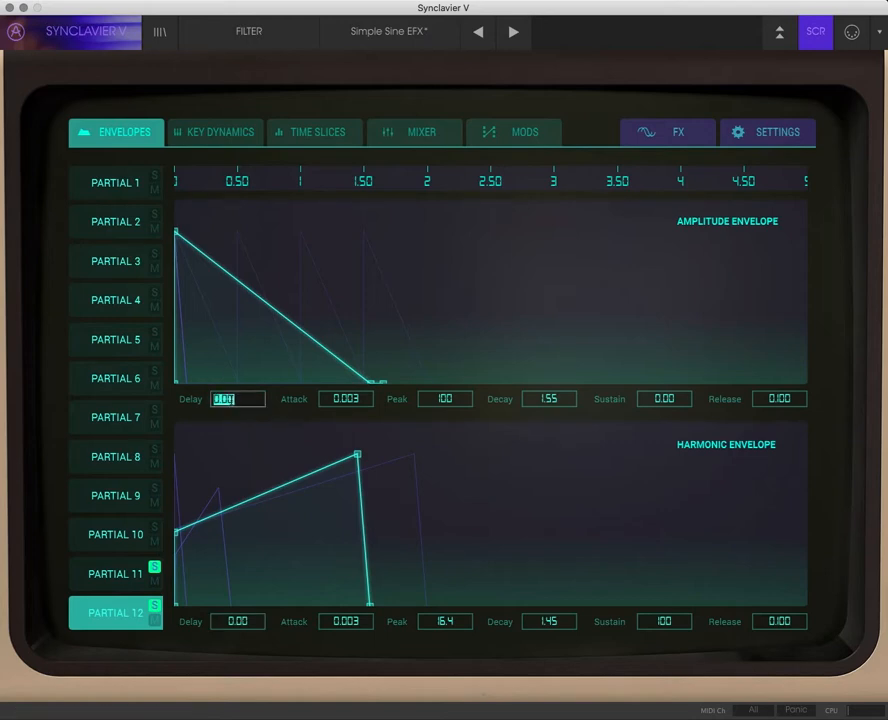
pyautogui.write('1')
pyautogui.press('Return')
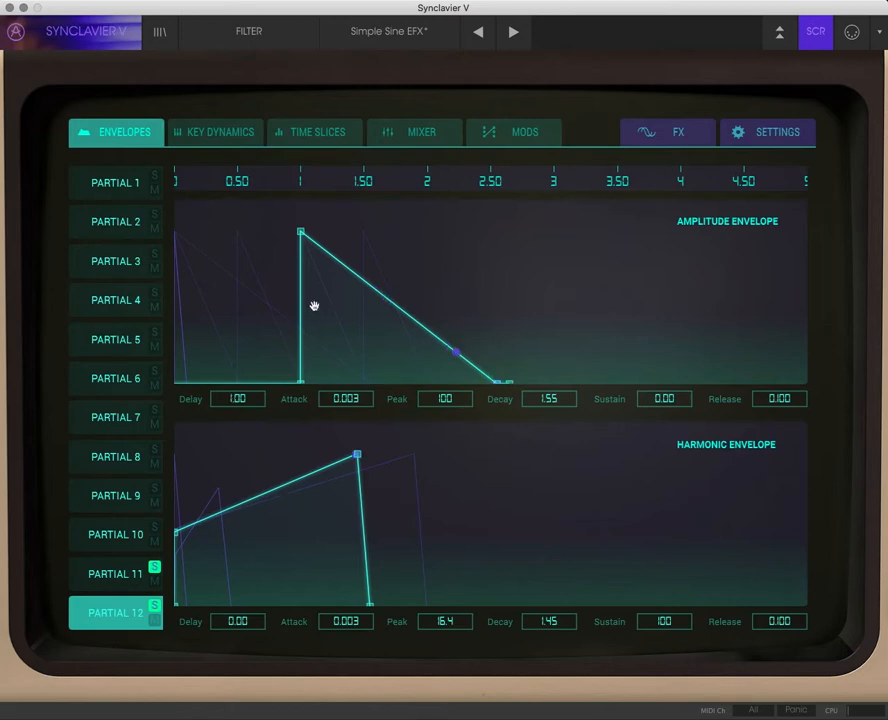
# Transpose Partial 12's basic time slice by +24 semitones and reset the transposition of its second slice.
pyautogui.click(314, 138)
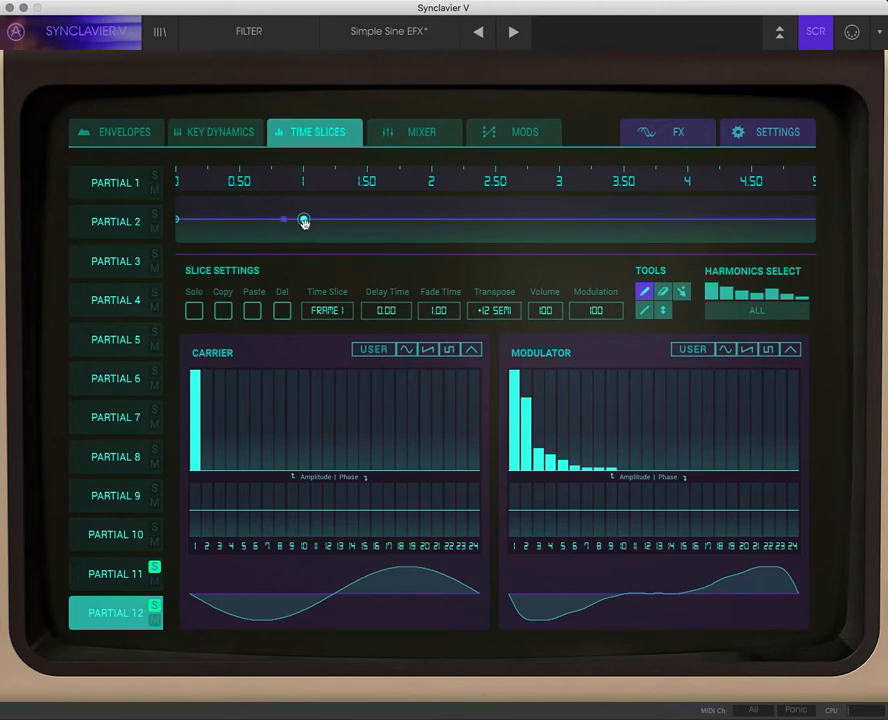
pyautogui.click(177, 219)
pyautogui.moveTo(486, 307); pyautogui.dragTo(482, 268)
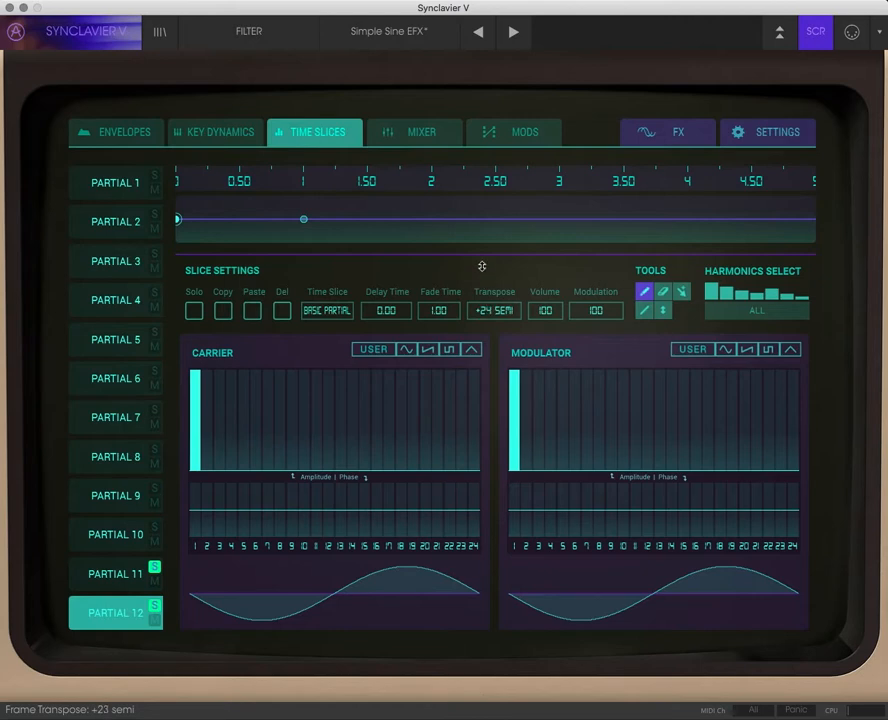
pyautogui.click(305, 219)
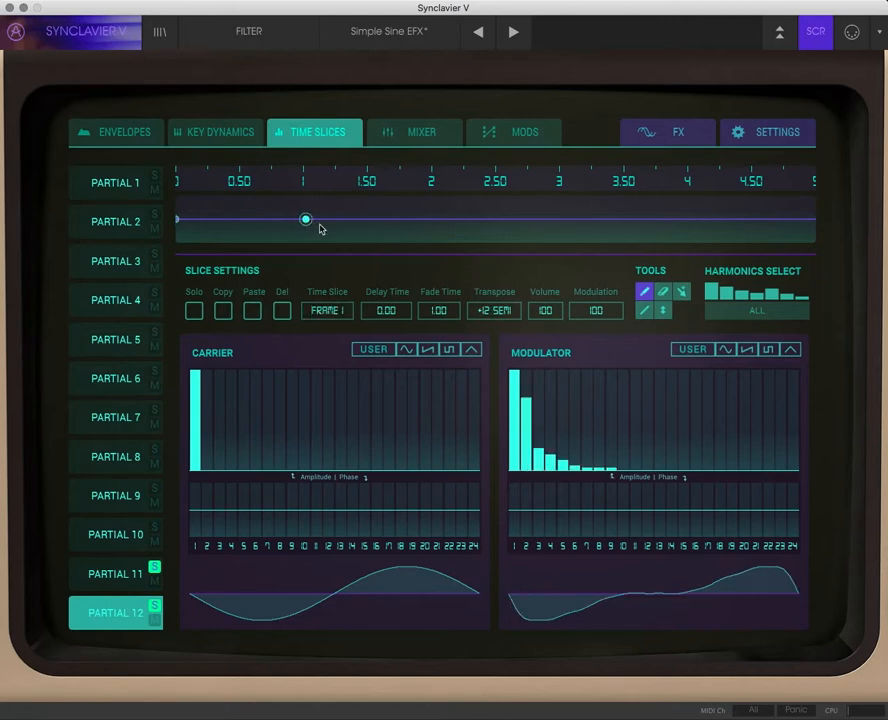
pyautogui.doubleClick(483, 314)
# Pan Partial 11 partway left and Partial 12 partway right in the mixer.
pyautogui.click(412, 133)
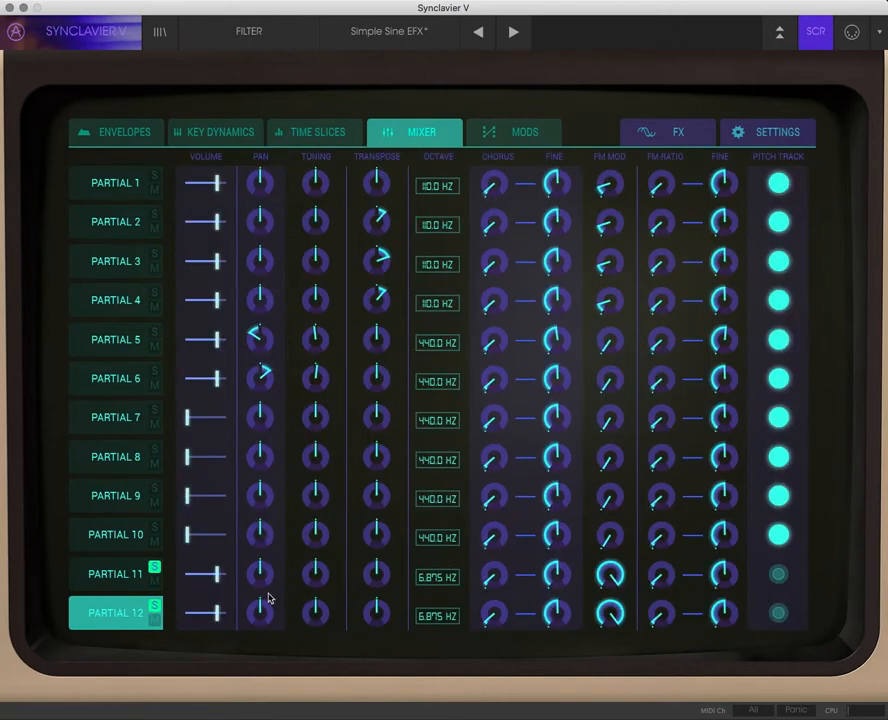
pyautogui.moveTo(258, 574); pyautogui.dragTo(303, 571)
# Take Partials 11 and 12 out of solo and lower both volumes, with Partial 11 at about -16.8 dB.
pyautogui.click(154, 567)
pyautogui.click(155, 606)
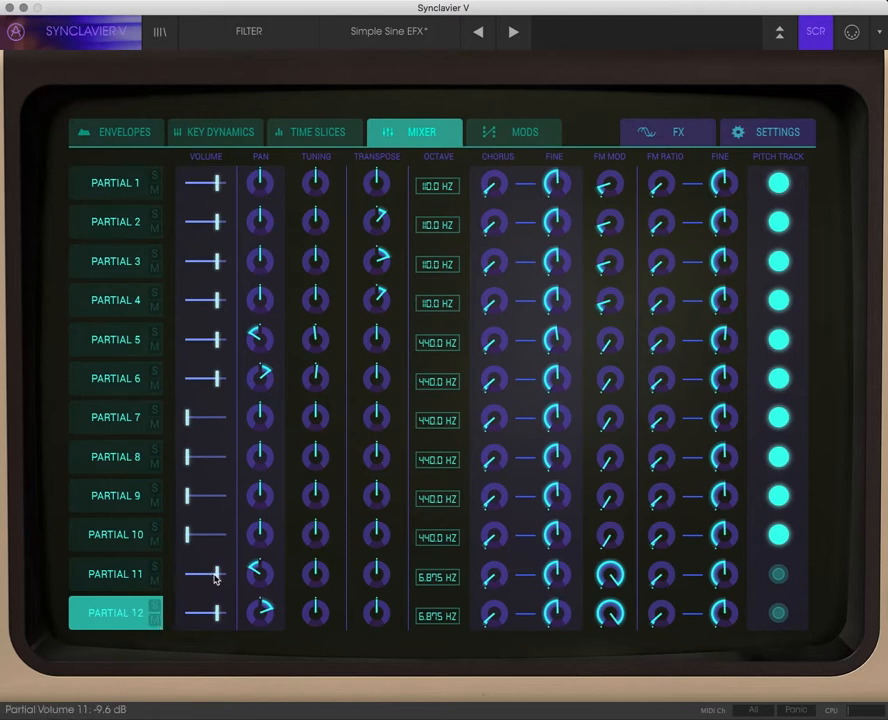
pyautogui.moveTo(205, 577); pyautogui.dragTo(227, 578)
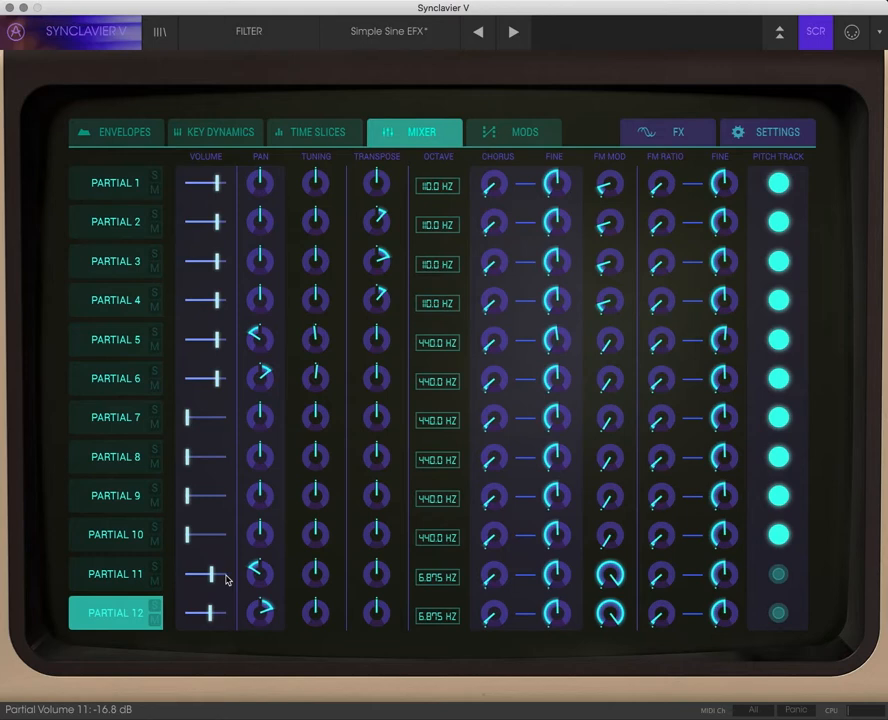